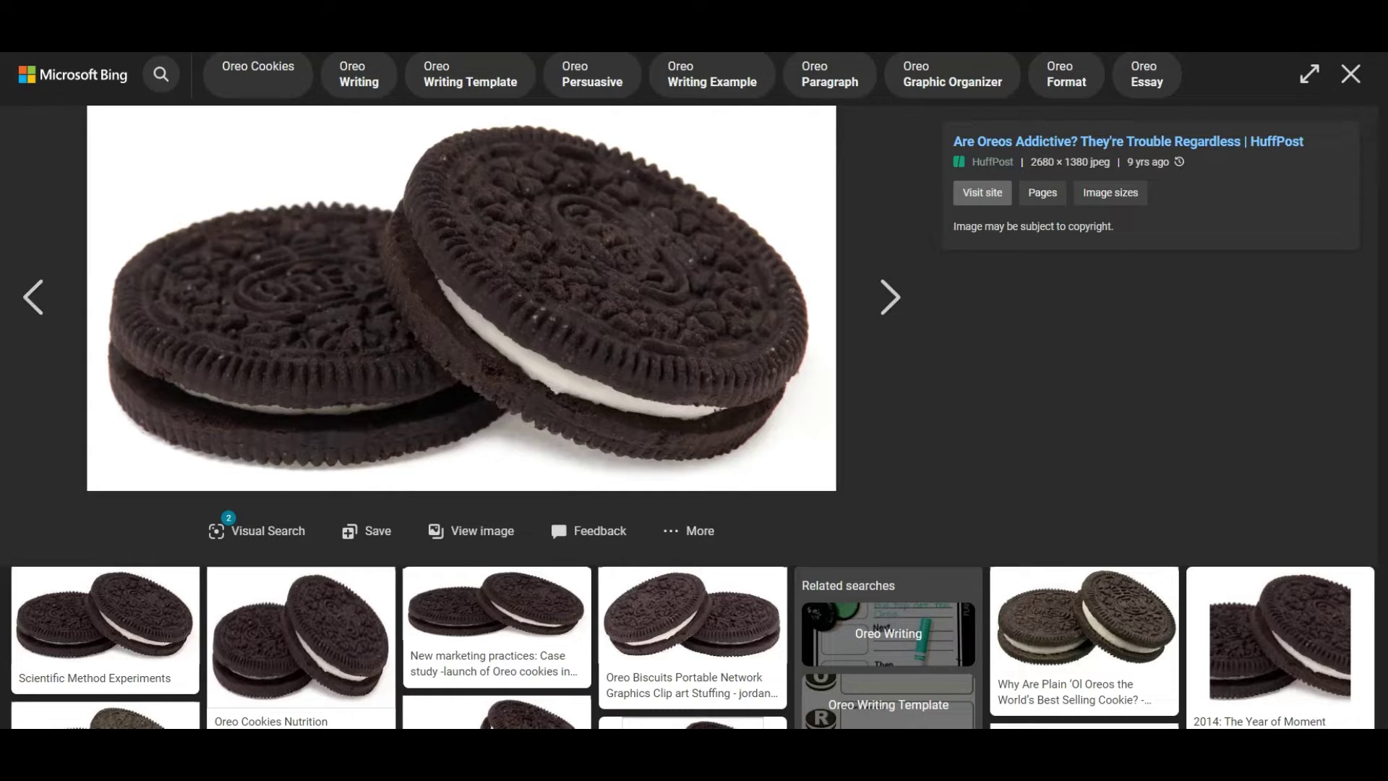
# - Browse the Oreo image results for reference photos and preview the picture of cookies piled on a plate
pyautogui.press('Escape')
pyautogui.scroll(-4, 551, 349)
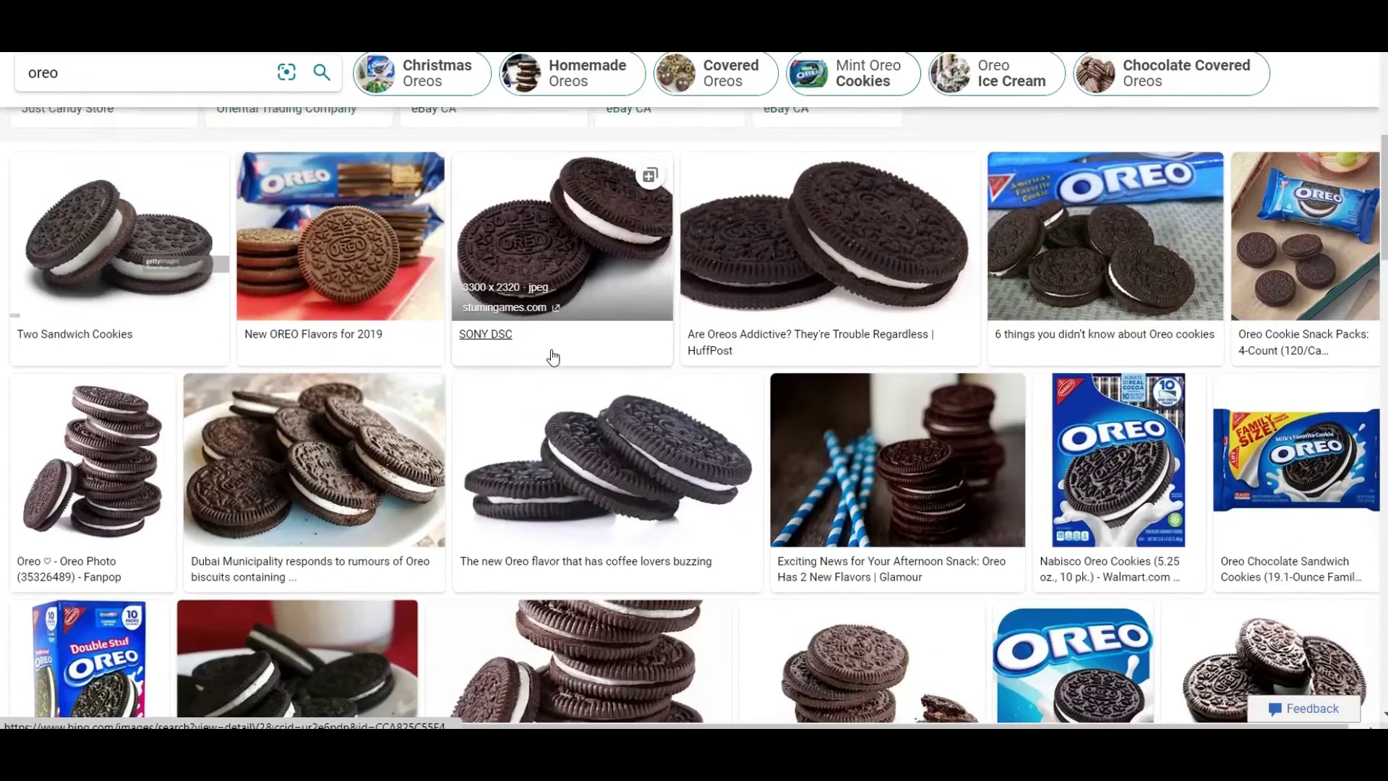
pyautogui.click(296, 425)
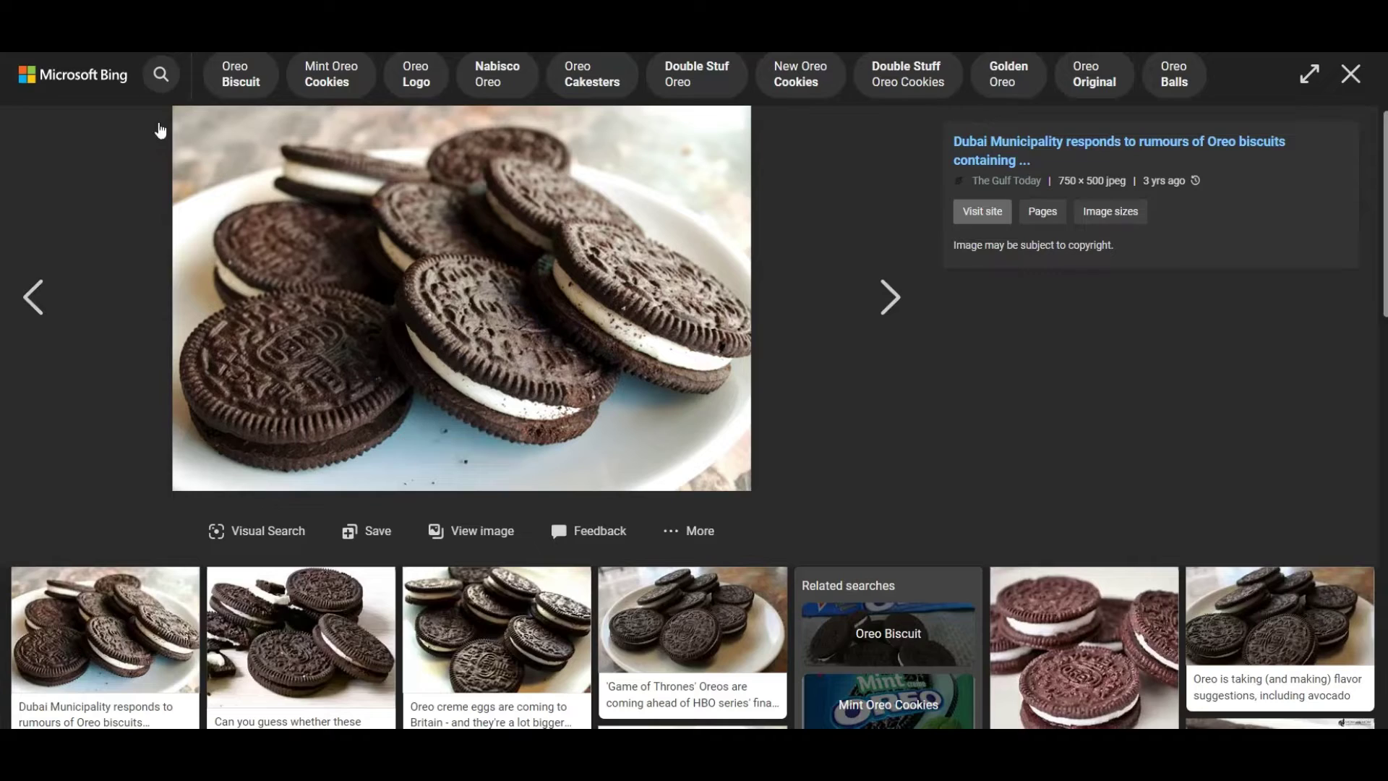
pyautogui.press('Escape')
pyautogui.scroll(-5, 375, 334)
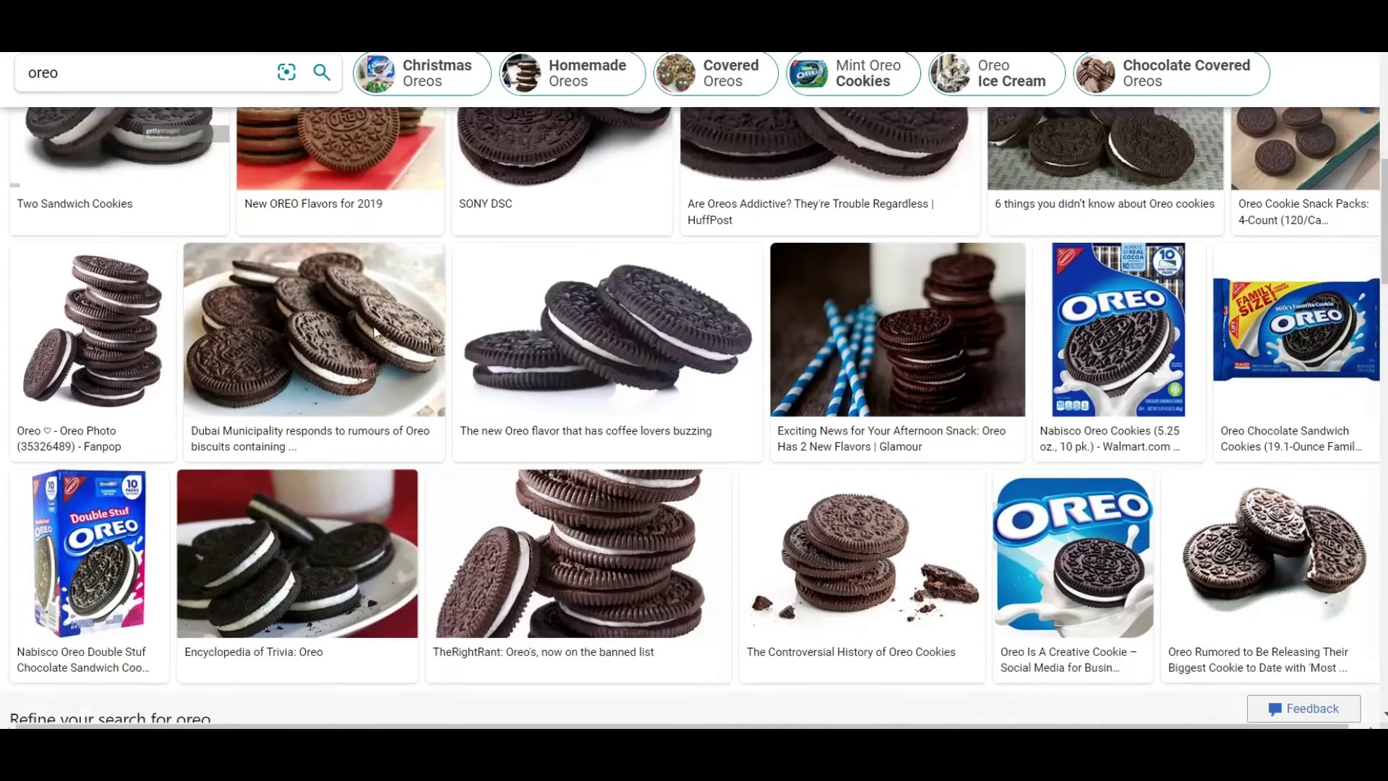
pyautogui.scroll(-7, 376, 335)
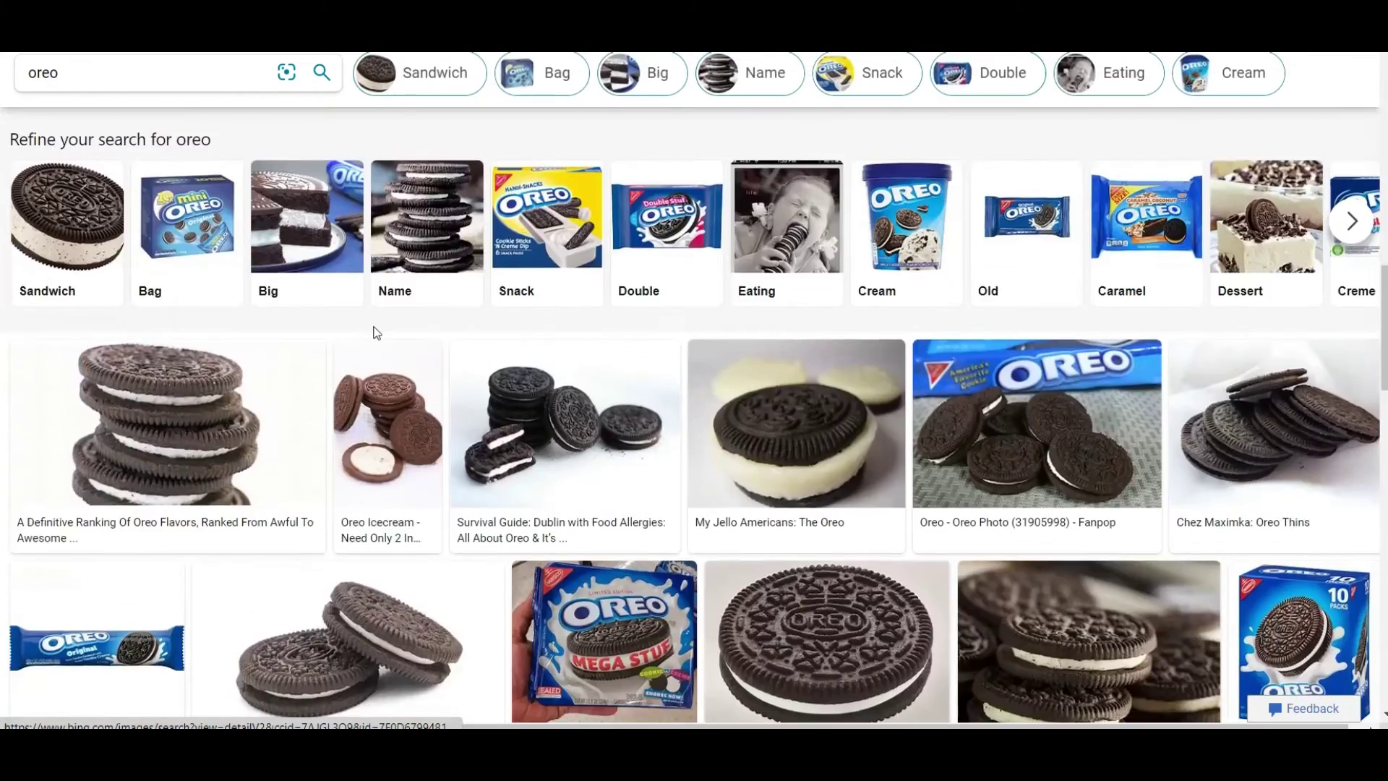
pyautogui.scroll(-2, 375, 334)
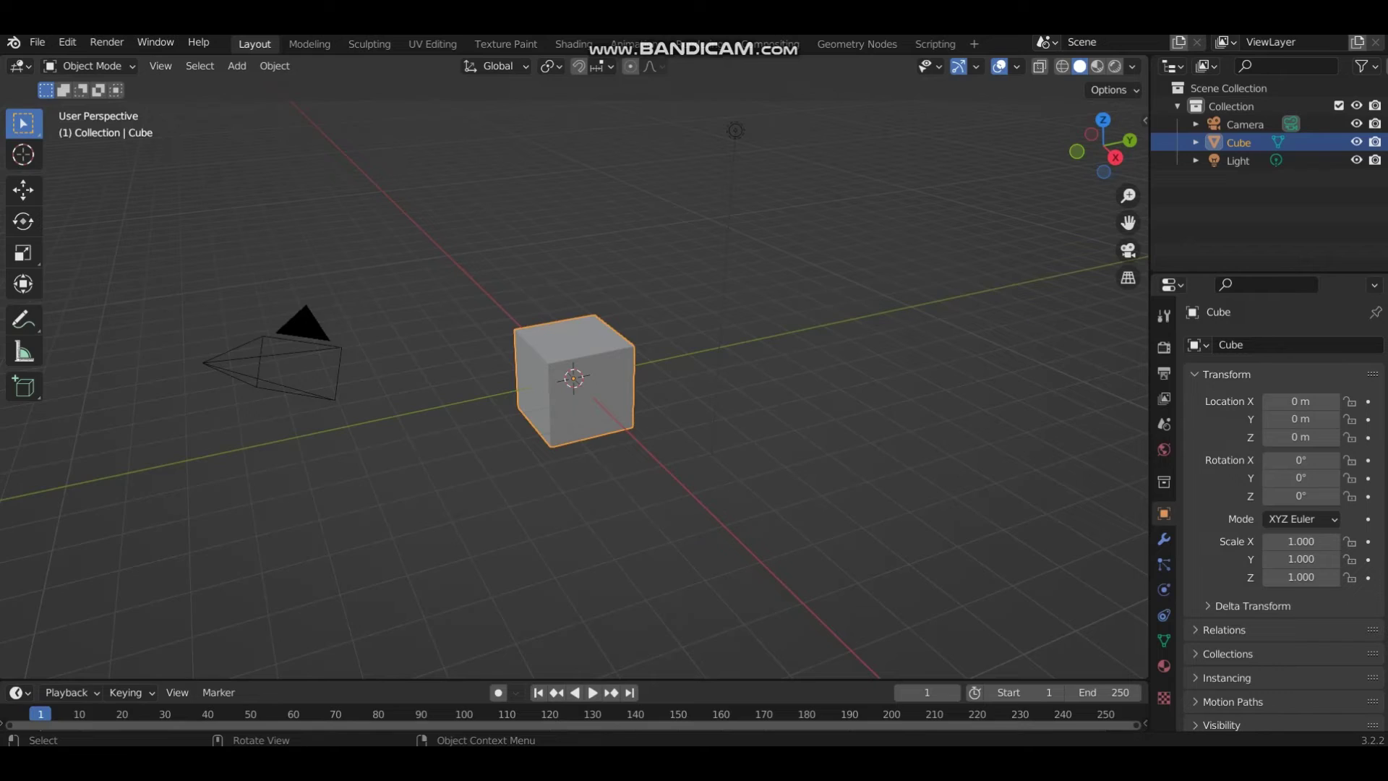
# - In Blender, delete the default cube and undo the deletion, doing this twice
pyautogui.press('Delete')
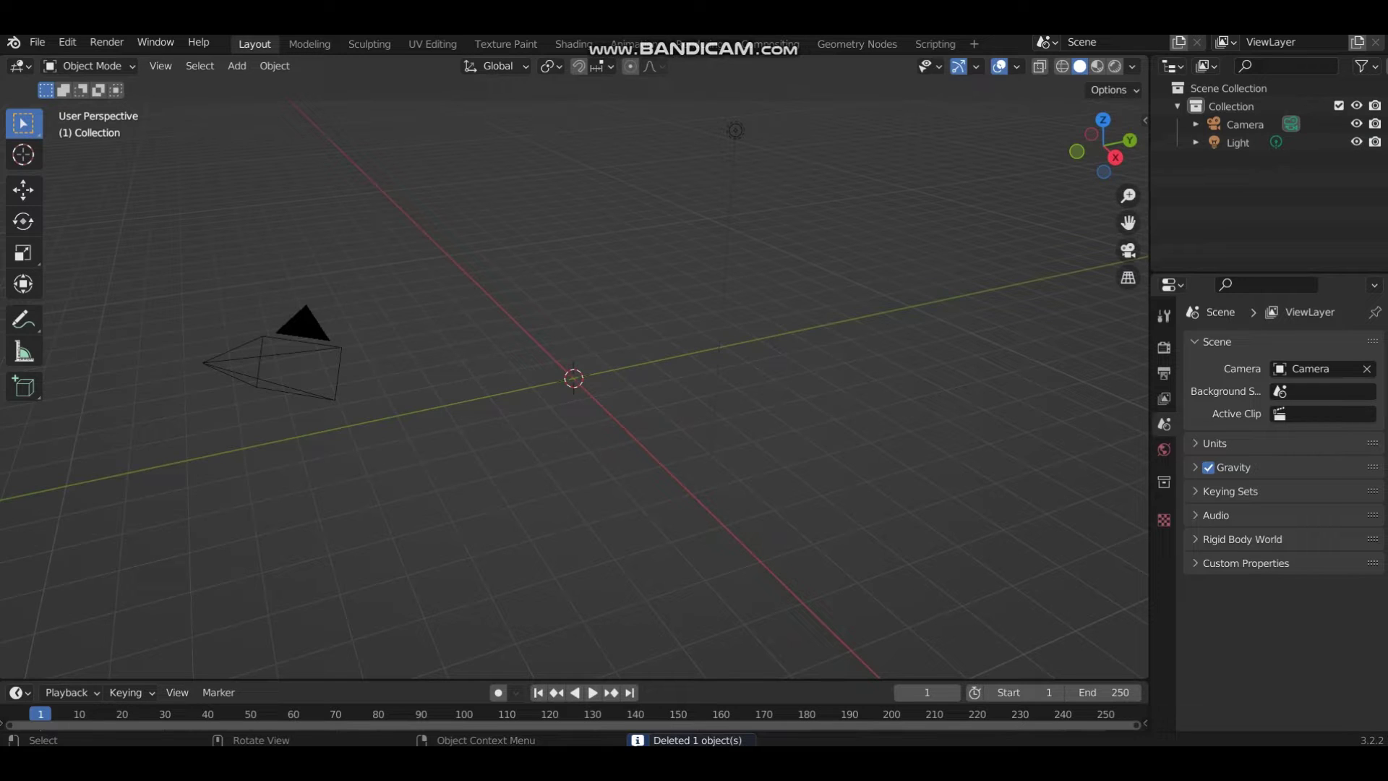
pyautogui.press('ctrl')
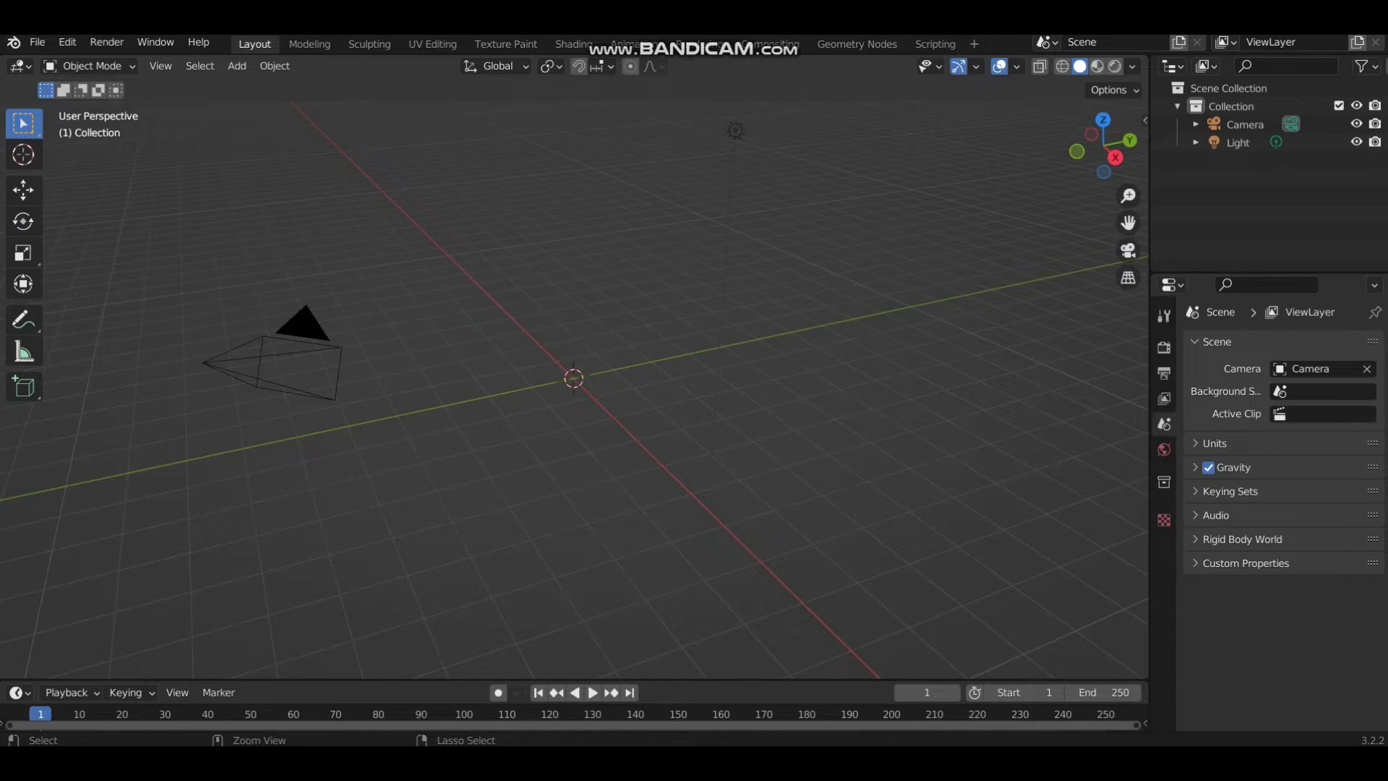
pyautogui.hotkey('ctrl', 'z')
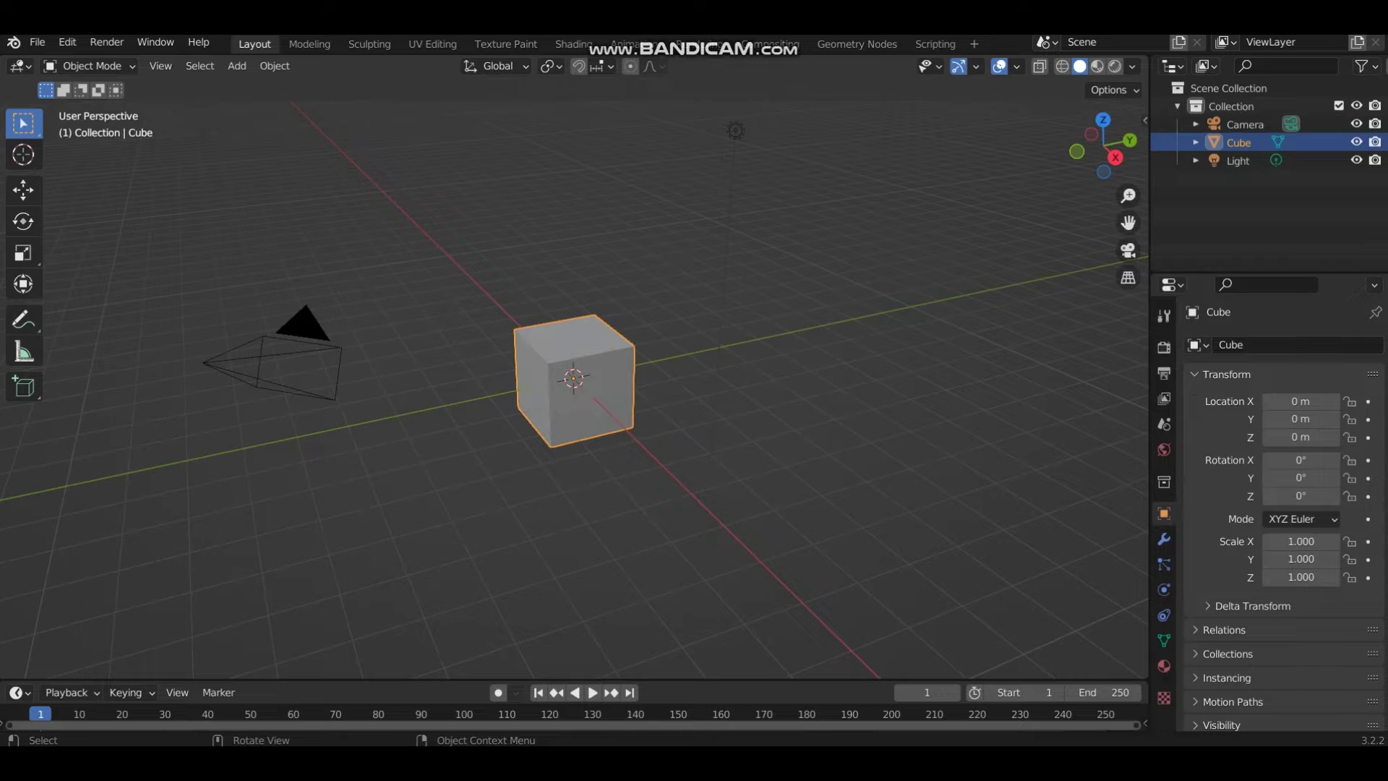
pyautogui.press('Delete')
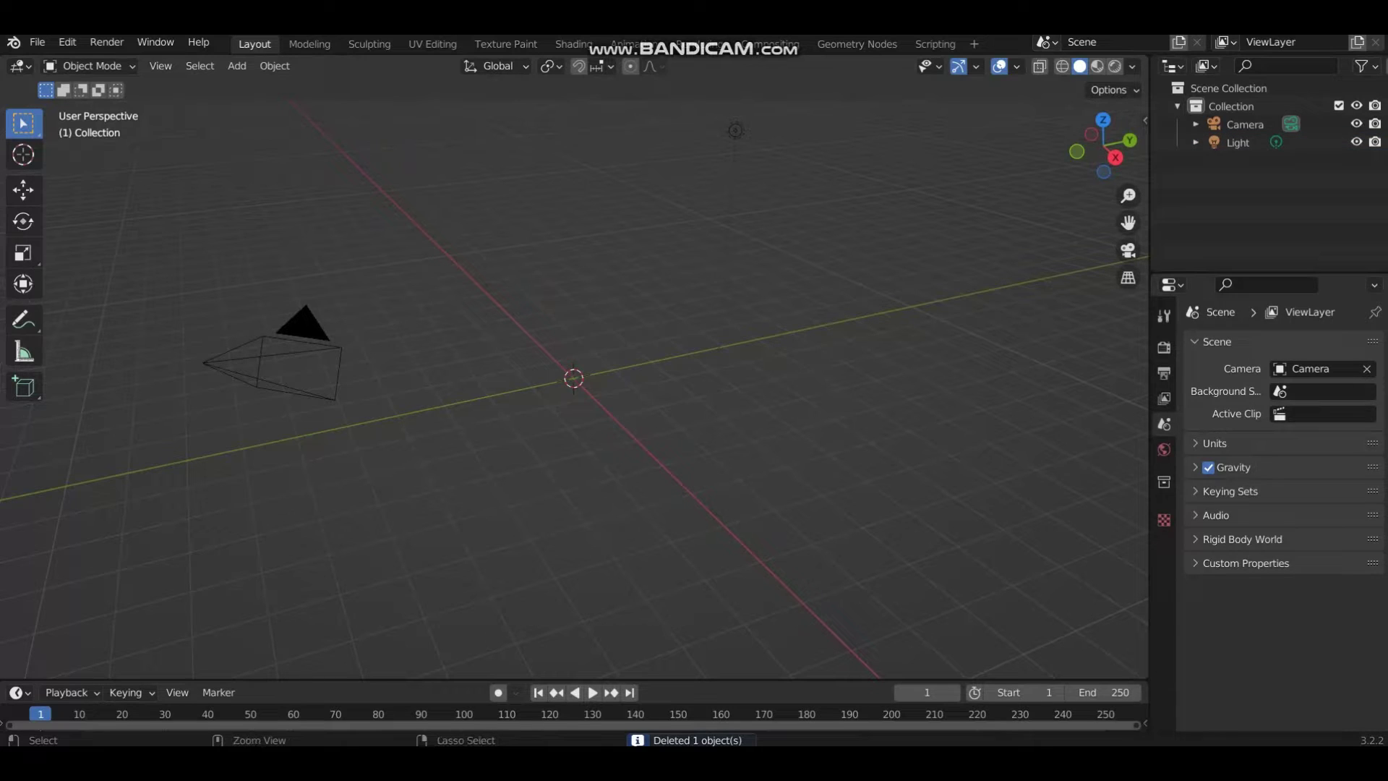
pyautogui.hotkey('ctrl', 'z')
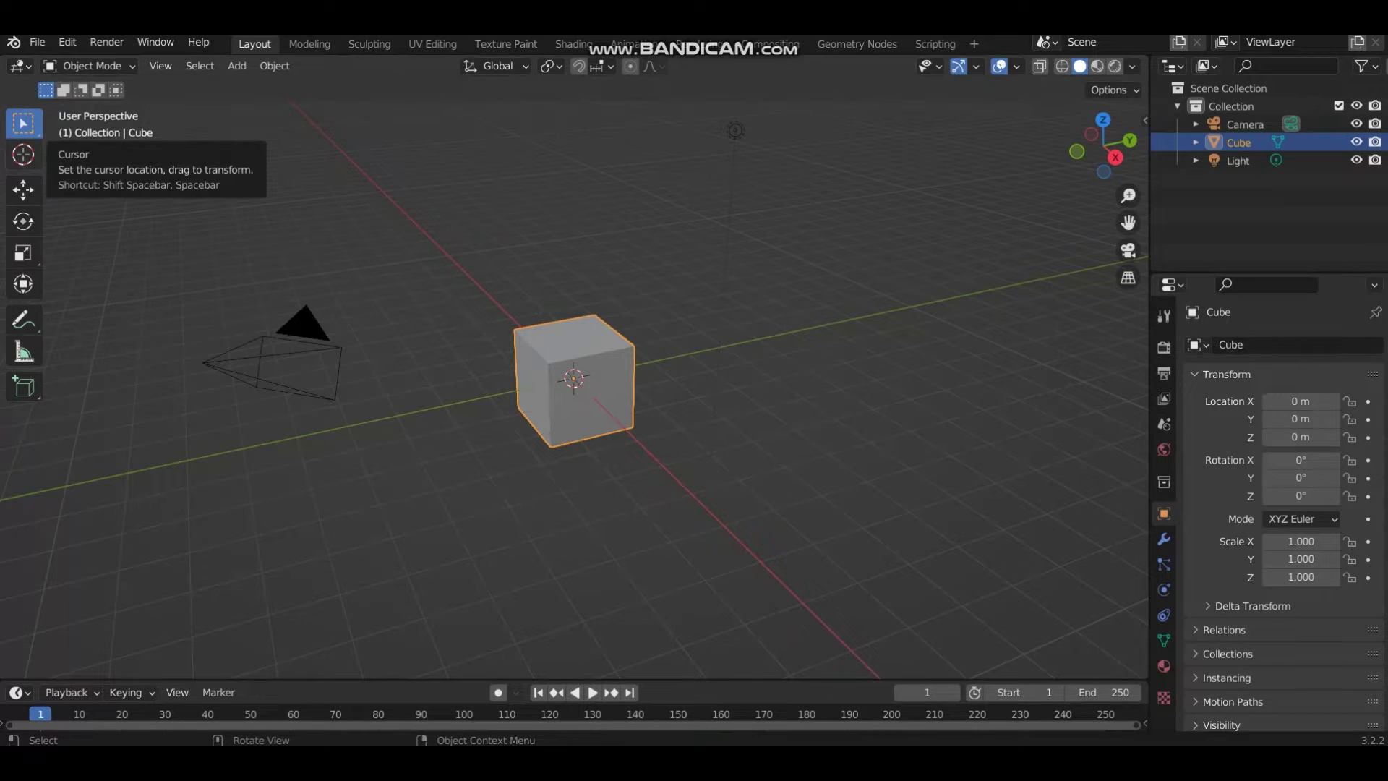
# - Move the 3D cursor up and away from the default cube, try adding a mesh cube there, and undo both changes
pyautogui.click(23, 154)
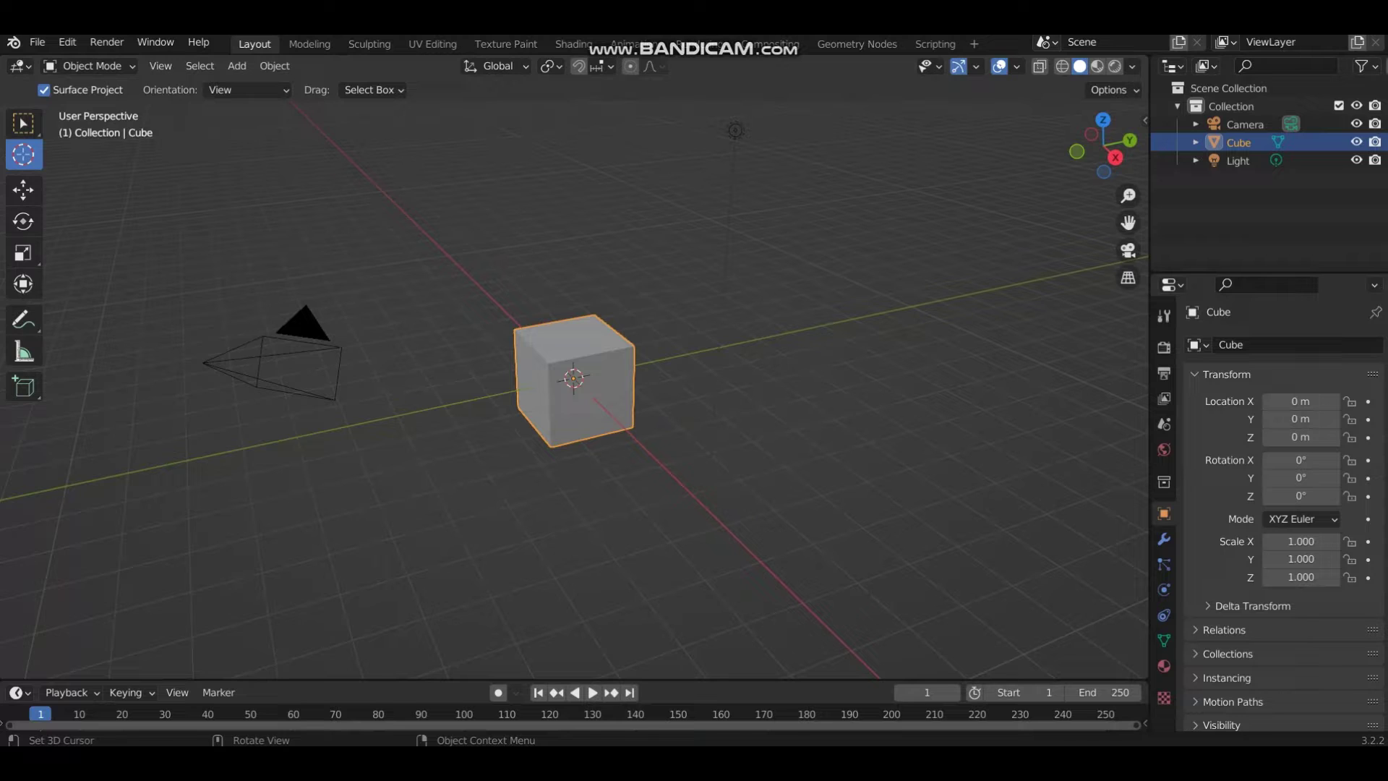
pyautogui.moveTo(574, 377); pyautogui.dragTo(464, 292)
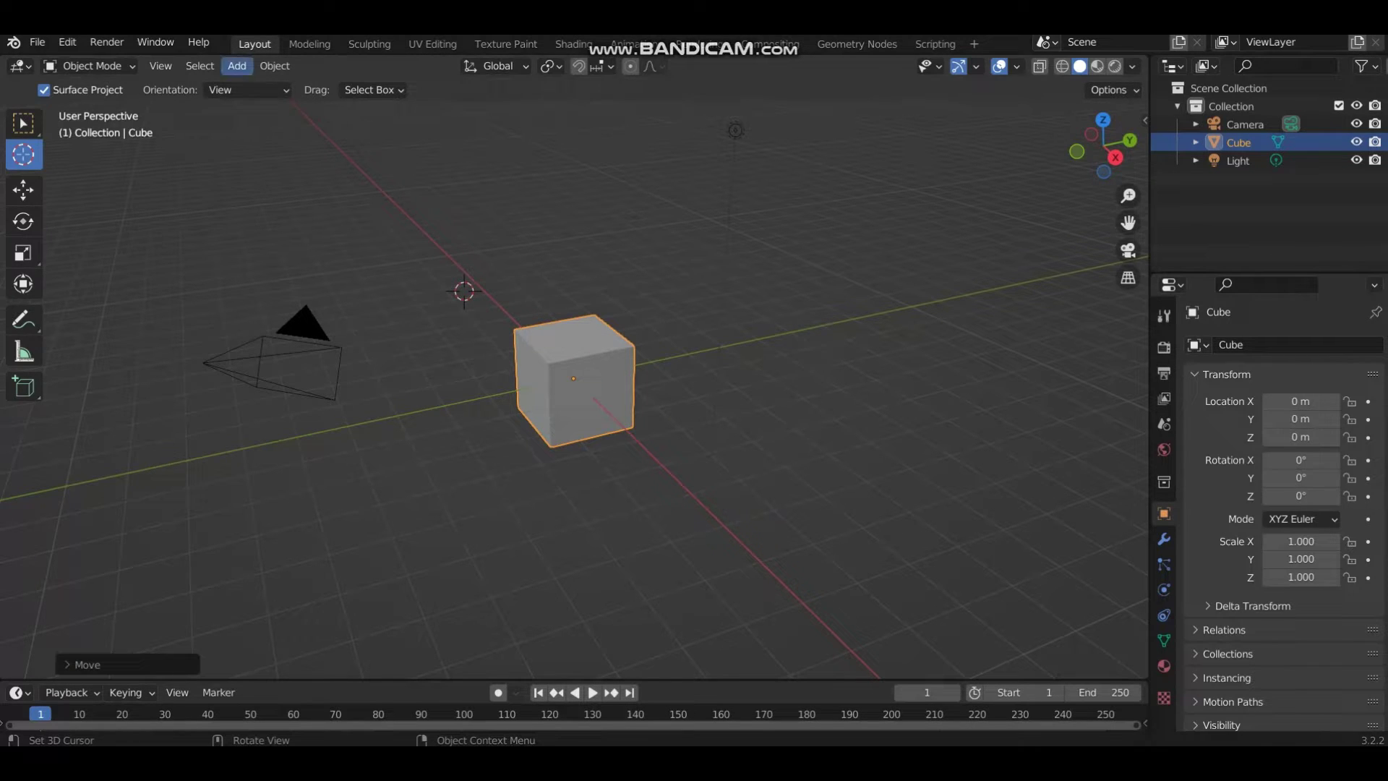
pyautogui.click(237, 66)
pyautogui.moveTo(275, 66)
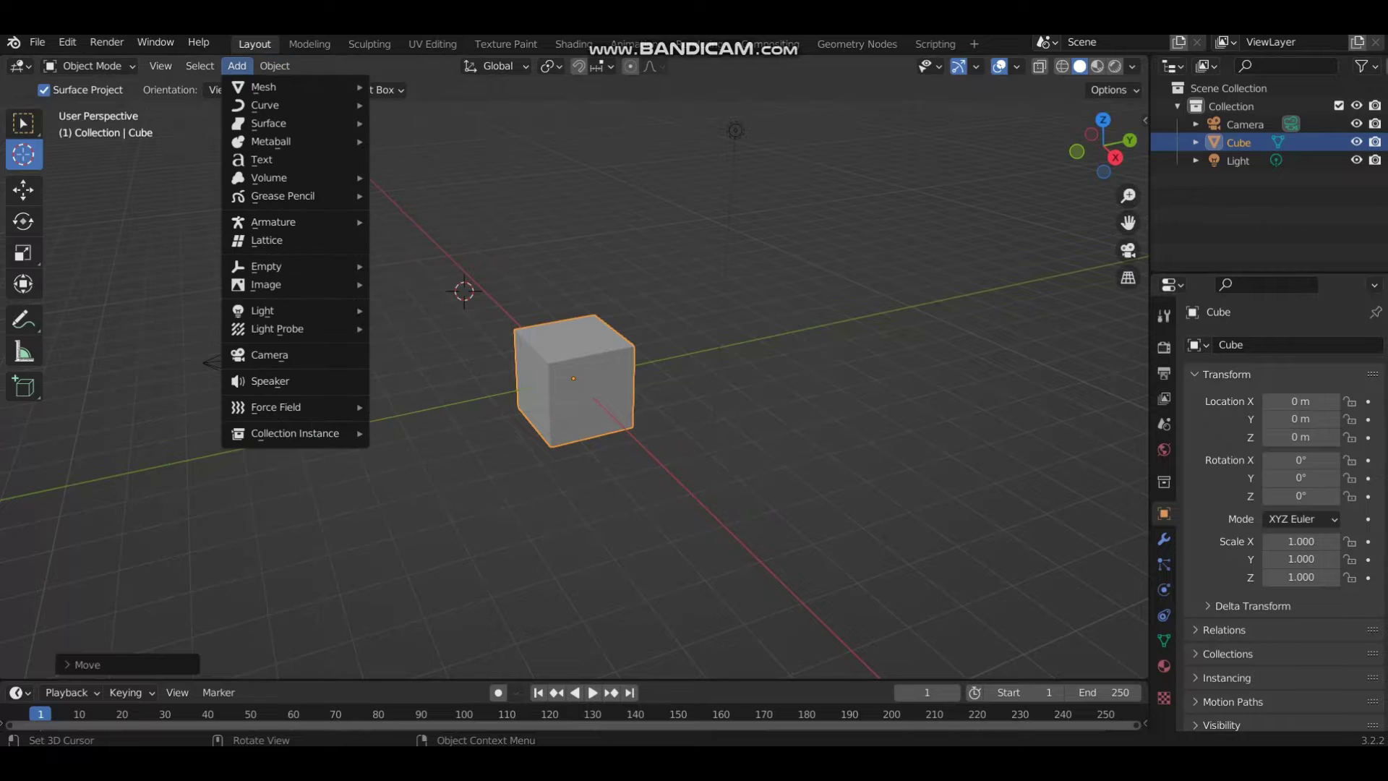
pyautogui.click(411, 106)
pyautogui.hotkey('ctrl', 'z')
pyautogui.hotkey('ctrl', 'z')
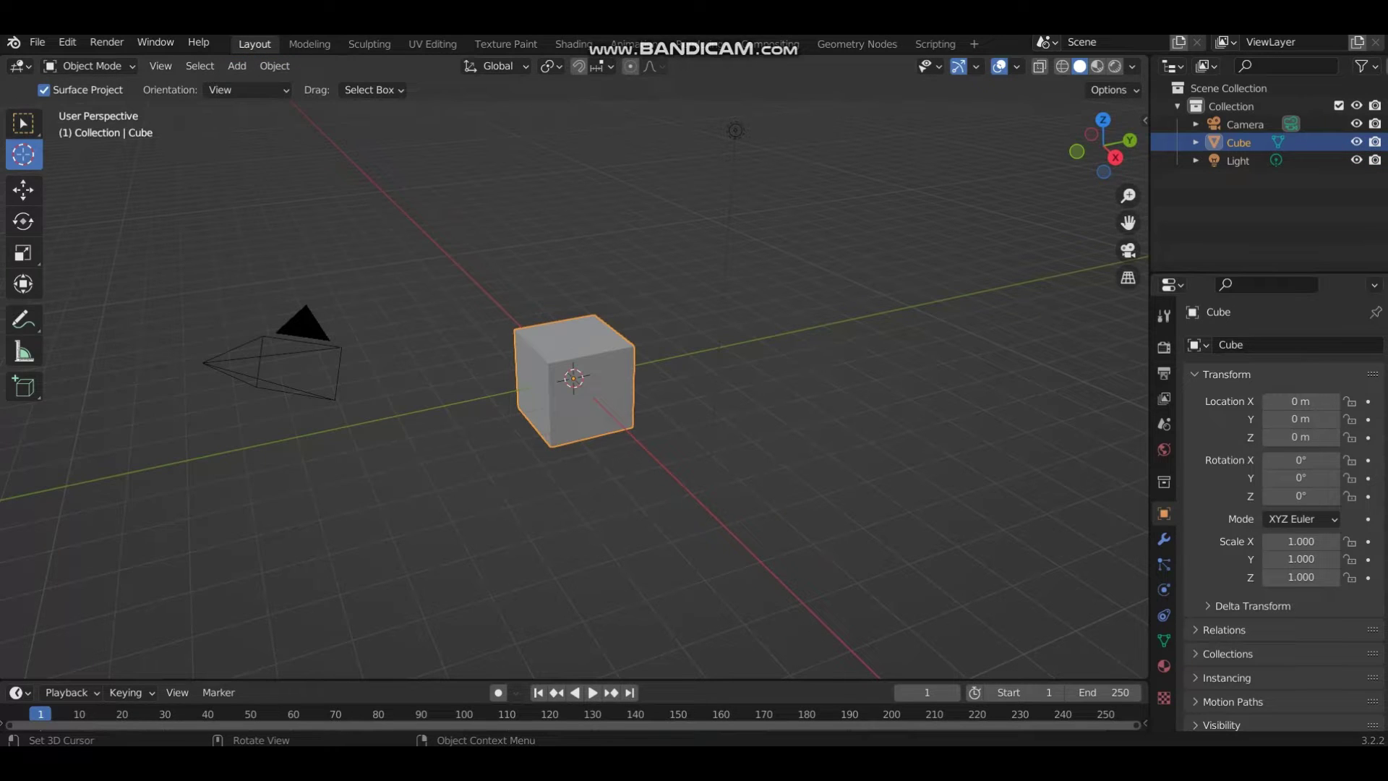
# - Place the 3D cursor at about X -0.66, Y -2.18, Z 2.21 m, add a mesh cube there, and undo it
pyautogui.moveTo(574, 377); pyautogui.dragTo(464, 290)
pyautogui.click(237, 66)
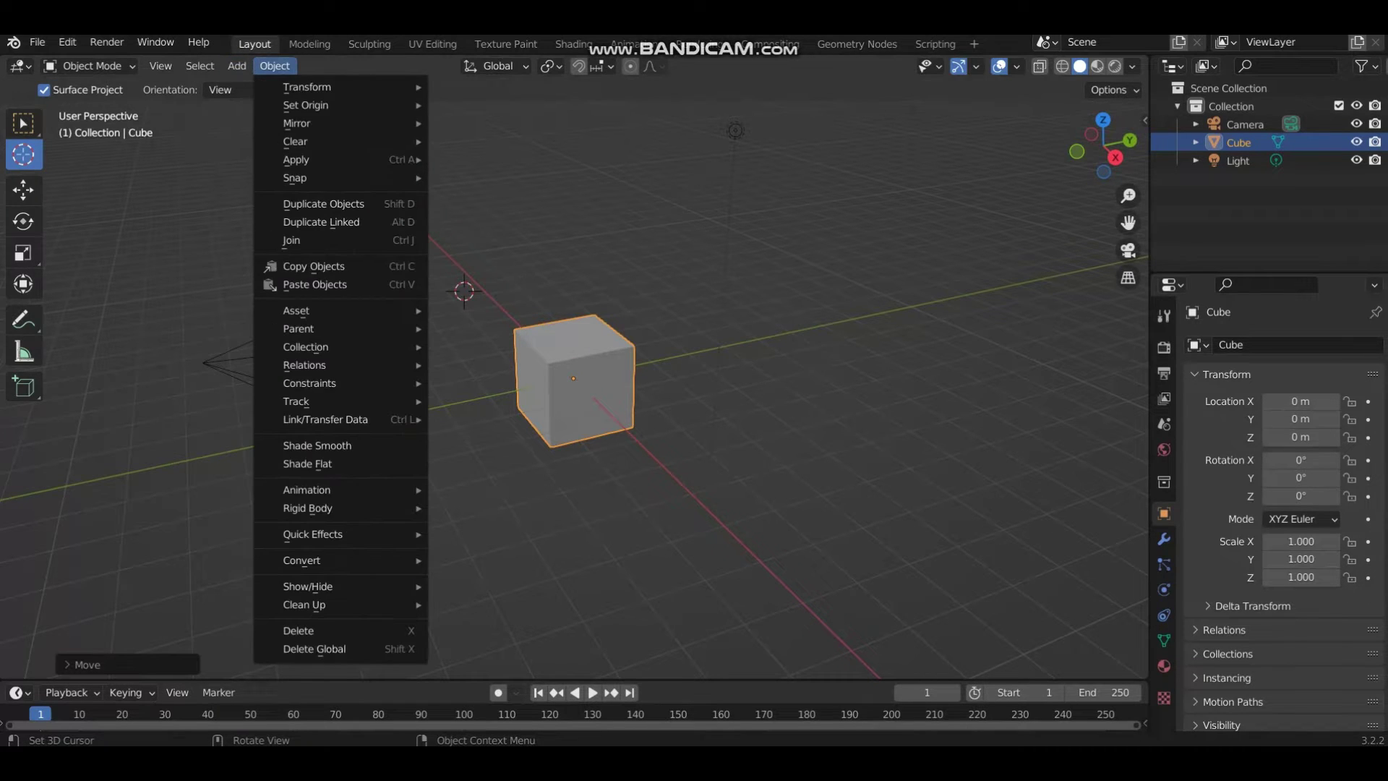
pyautogui.moveTo(289, 87)
pyautogui.click(410, 105)
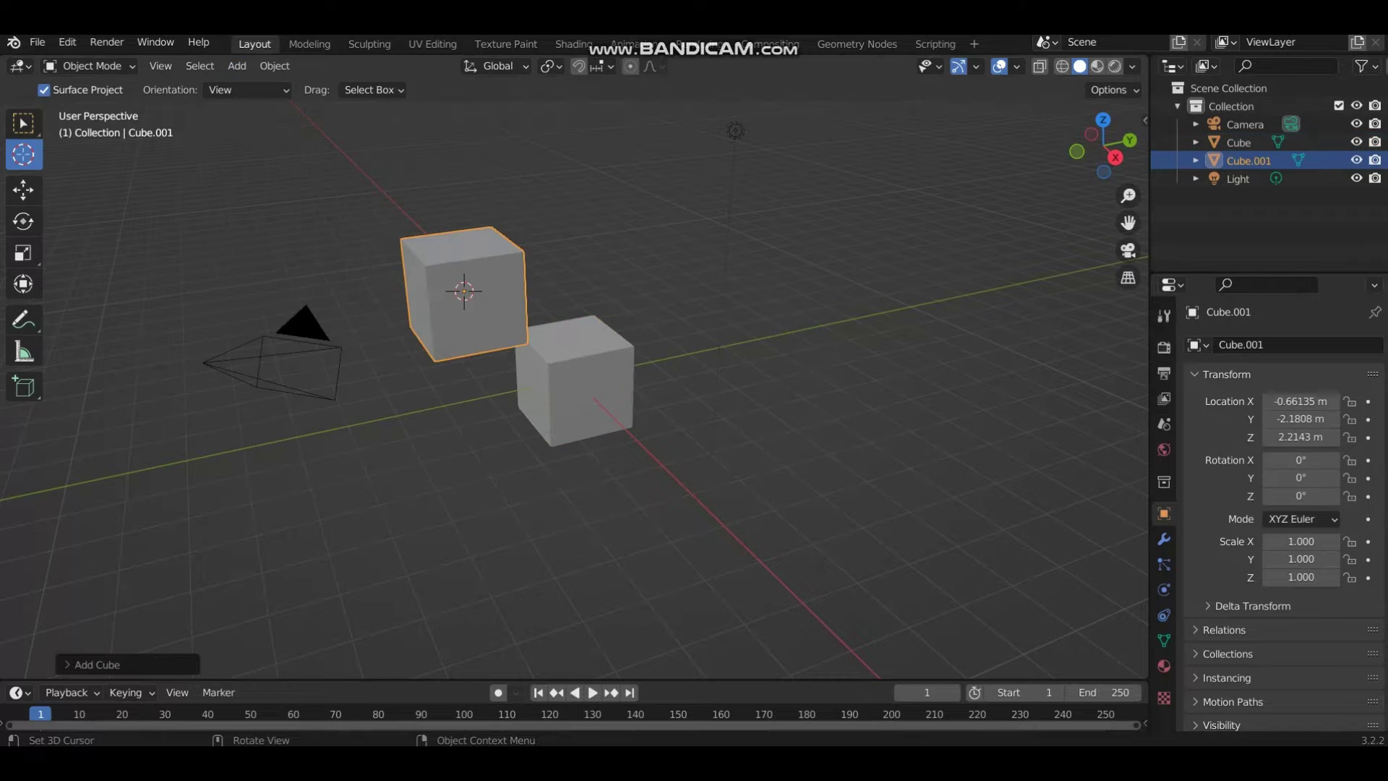
pyautogui.hotkey('ctrl', 'z')
# - Reposition the 3D cursor from the default cube's centre, try adding a second cube at it, and undo the changes
pyautogui.press('g')
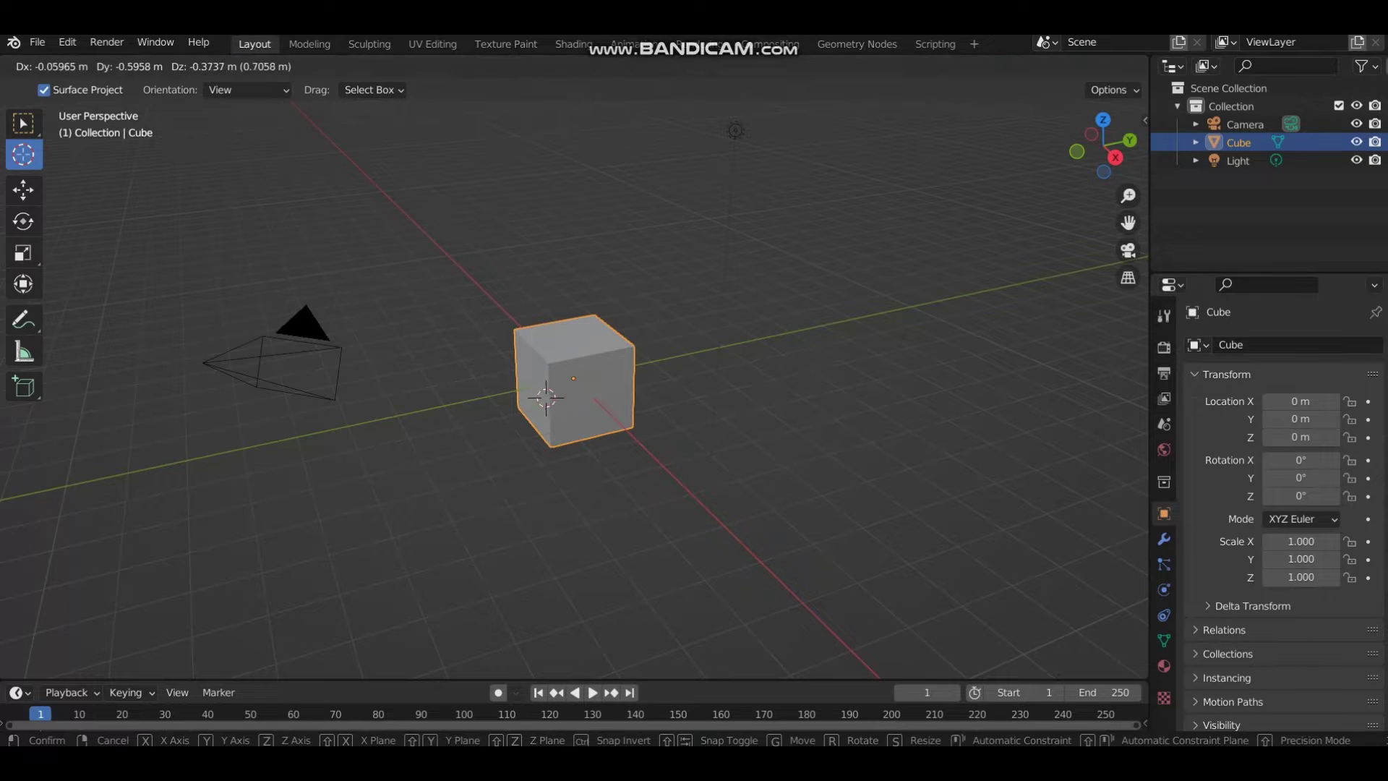
pyautogui.moveTo(577, 377); pyautogui.dragTo(464, 292)
pyautogui.click(237, 65)
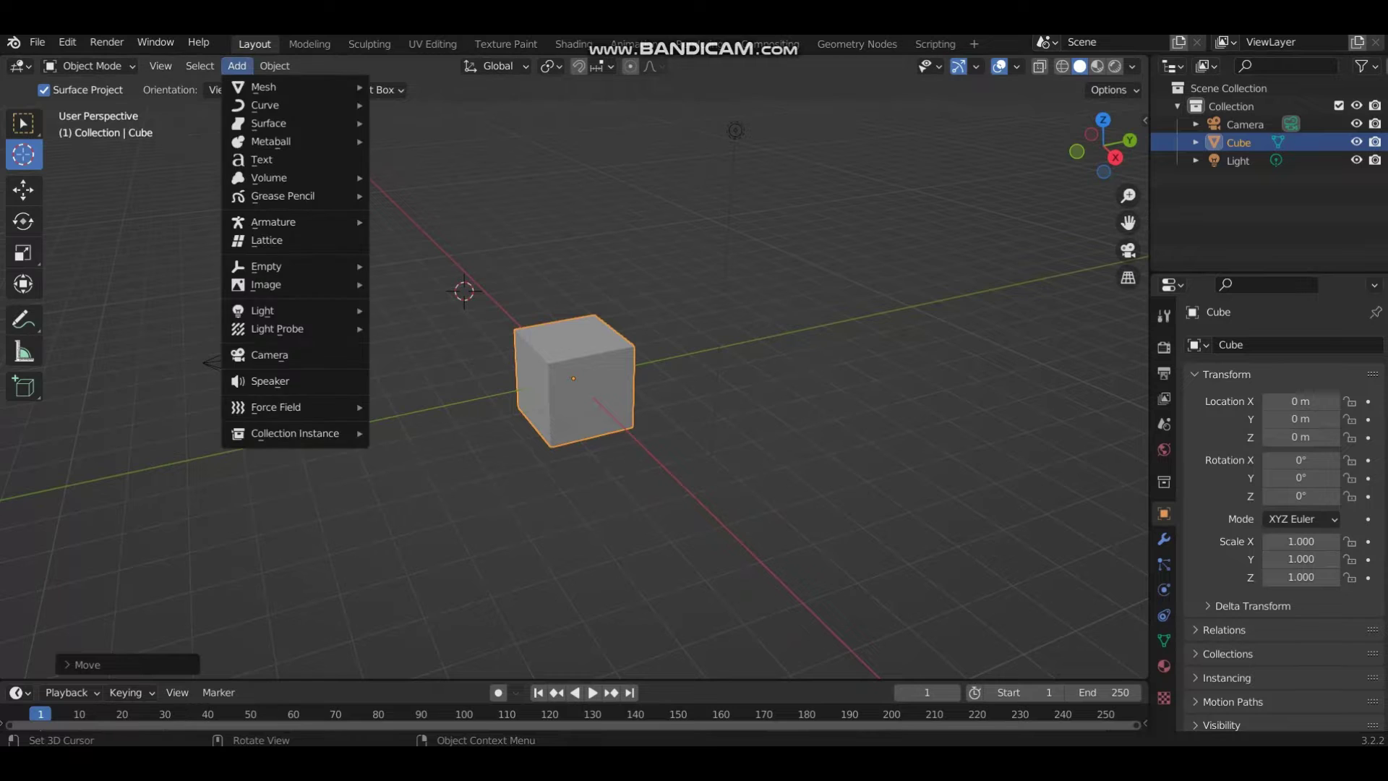
pyautogui.moveTo(275, 66)
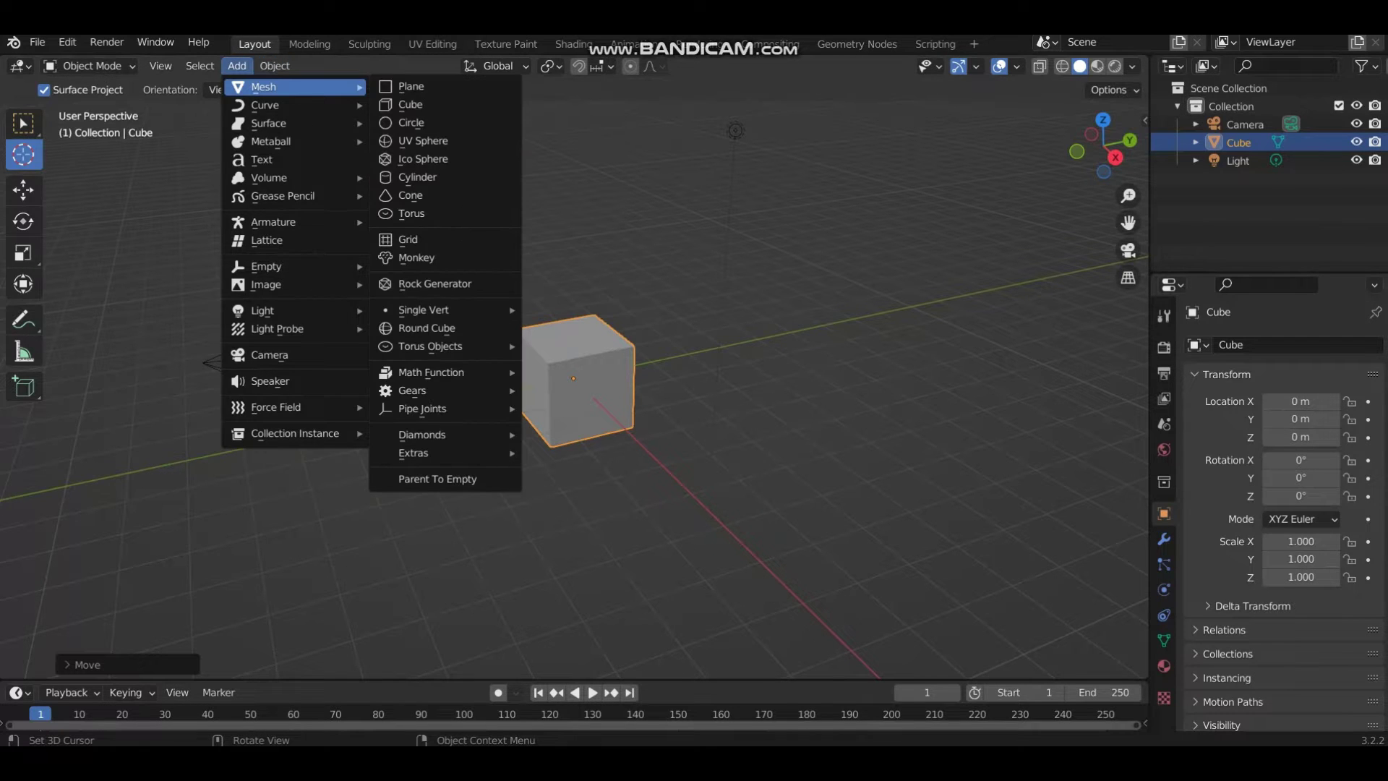
pyautogui.click(405, 102)
pyautogui.hotkey('ctrl', 'z')
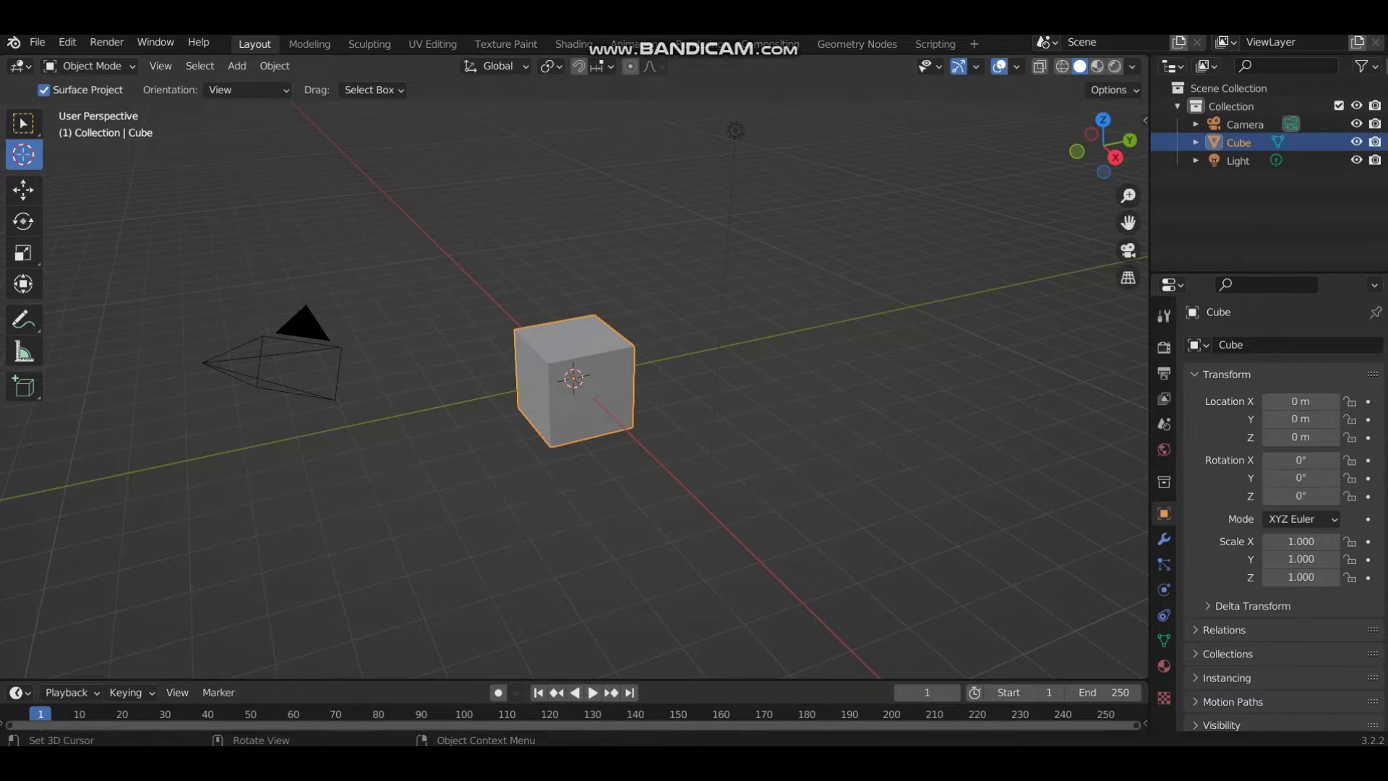
# - Try adding a cube at a 3D cursor offset from the default cube, and return the cursor to the default cube's centre
pyautogui.moveTo(573, 378); pyautogui.dragTo(464, 291)
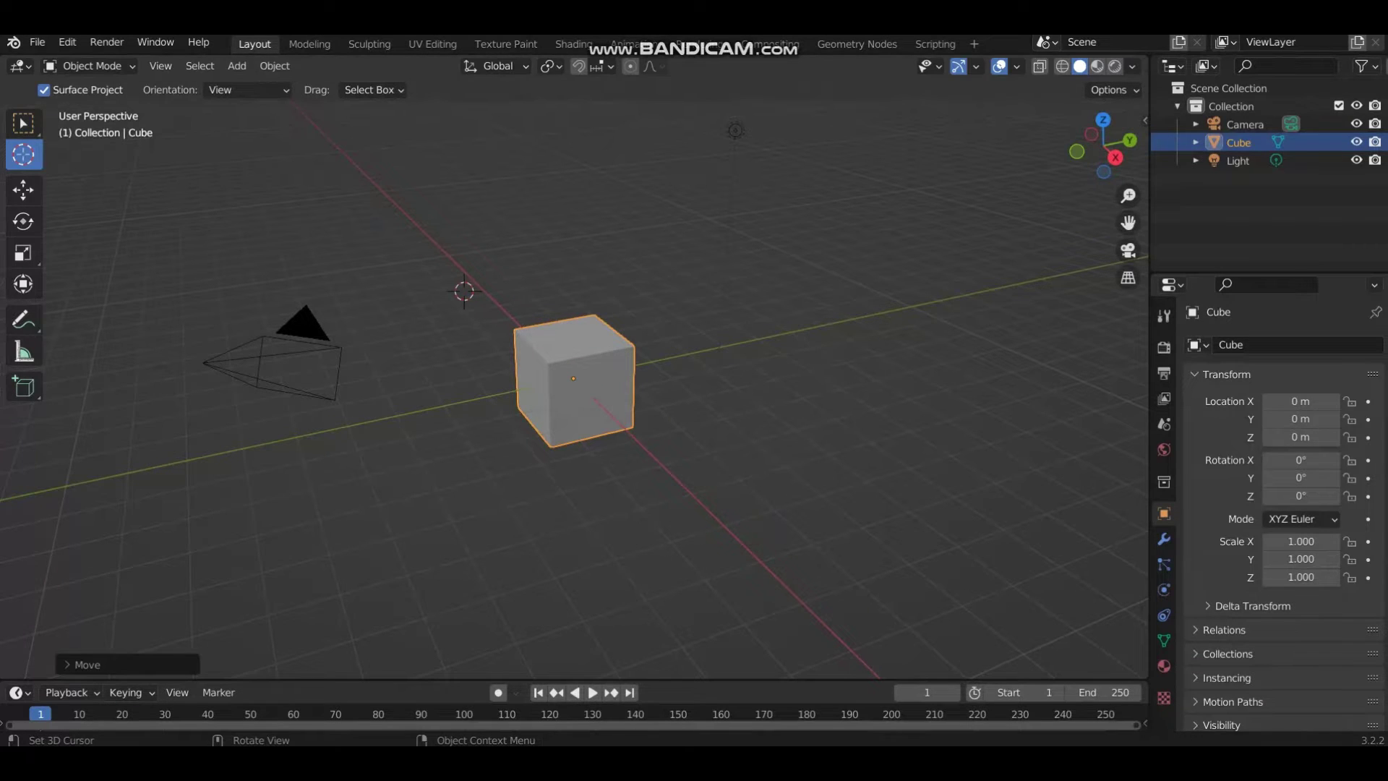
pyautogui.click(237, 66)
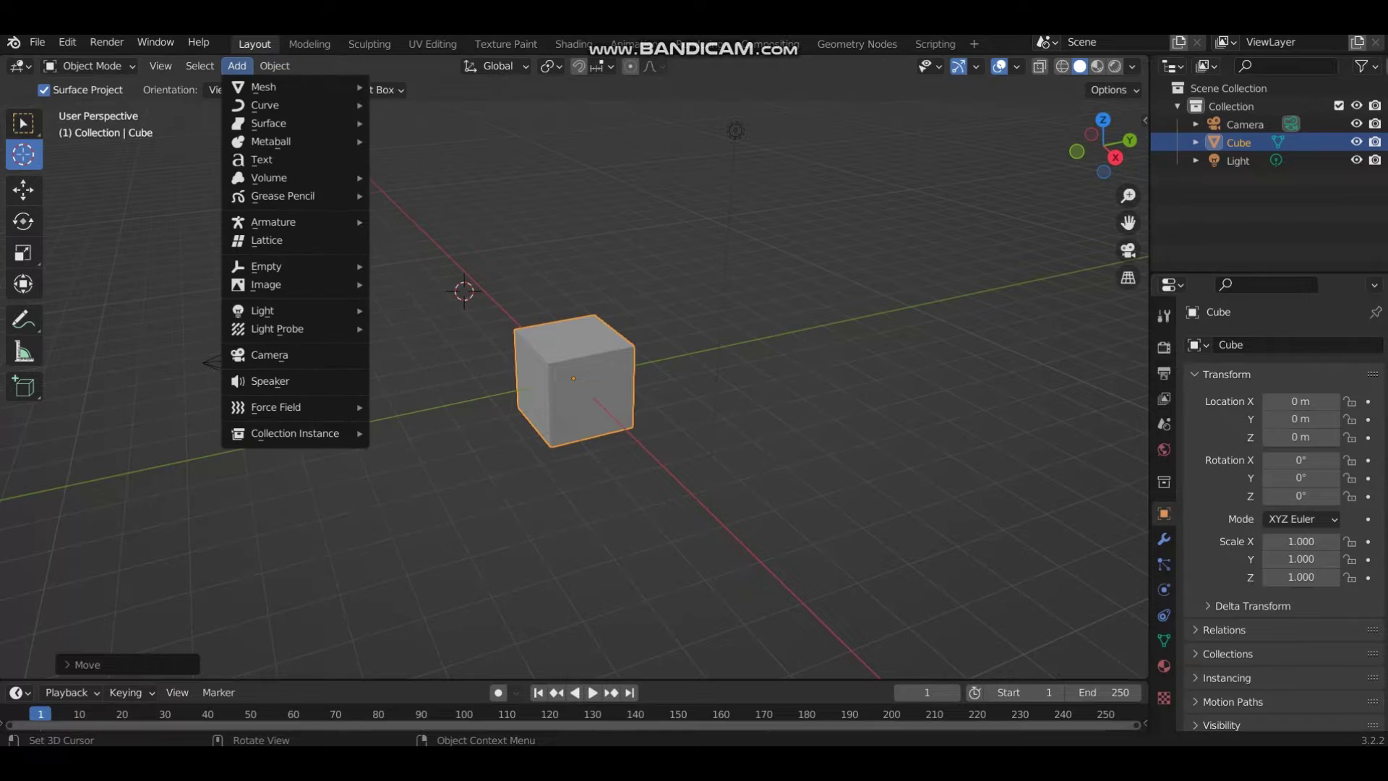
pyautogui.moveTo(263, 87)
pyautogui.click(405, 105)
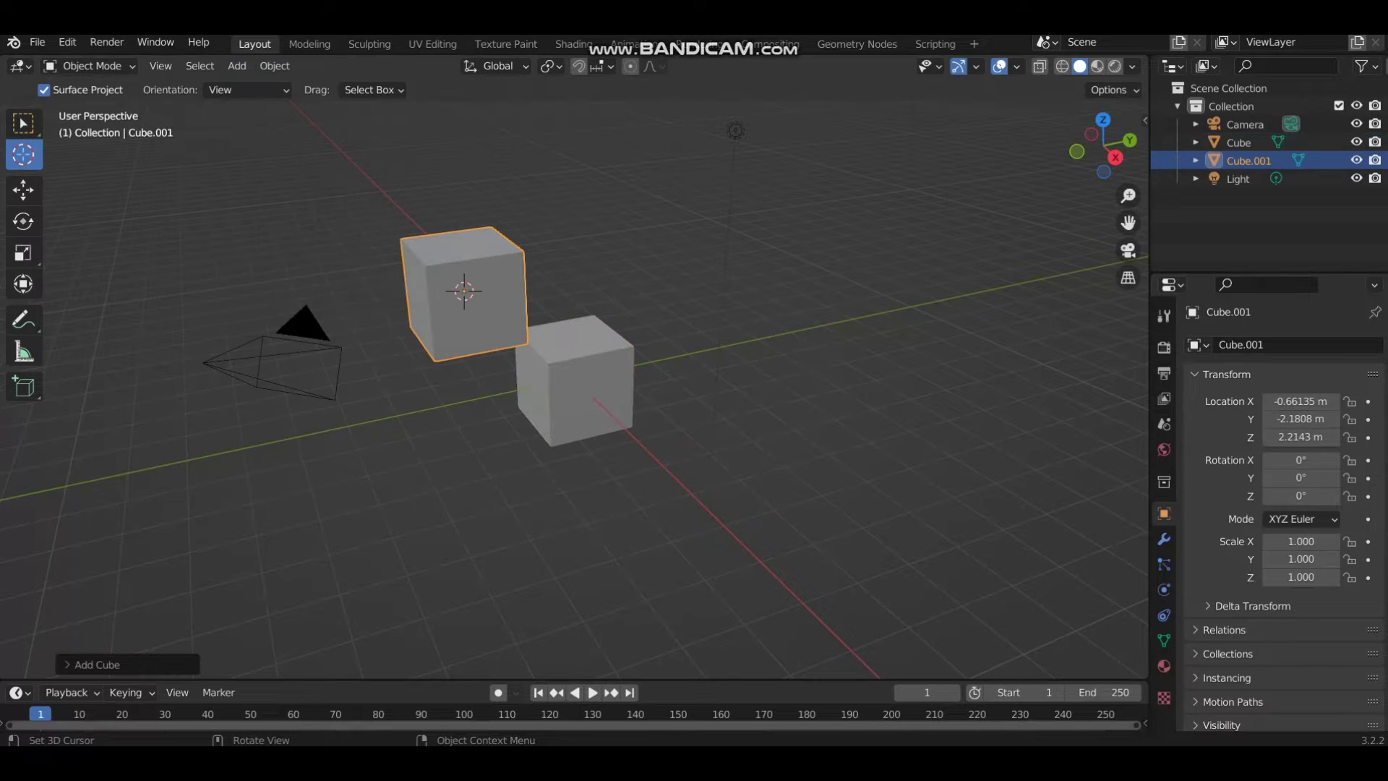
pyautogui.hotkey('ctrl', 'z')
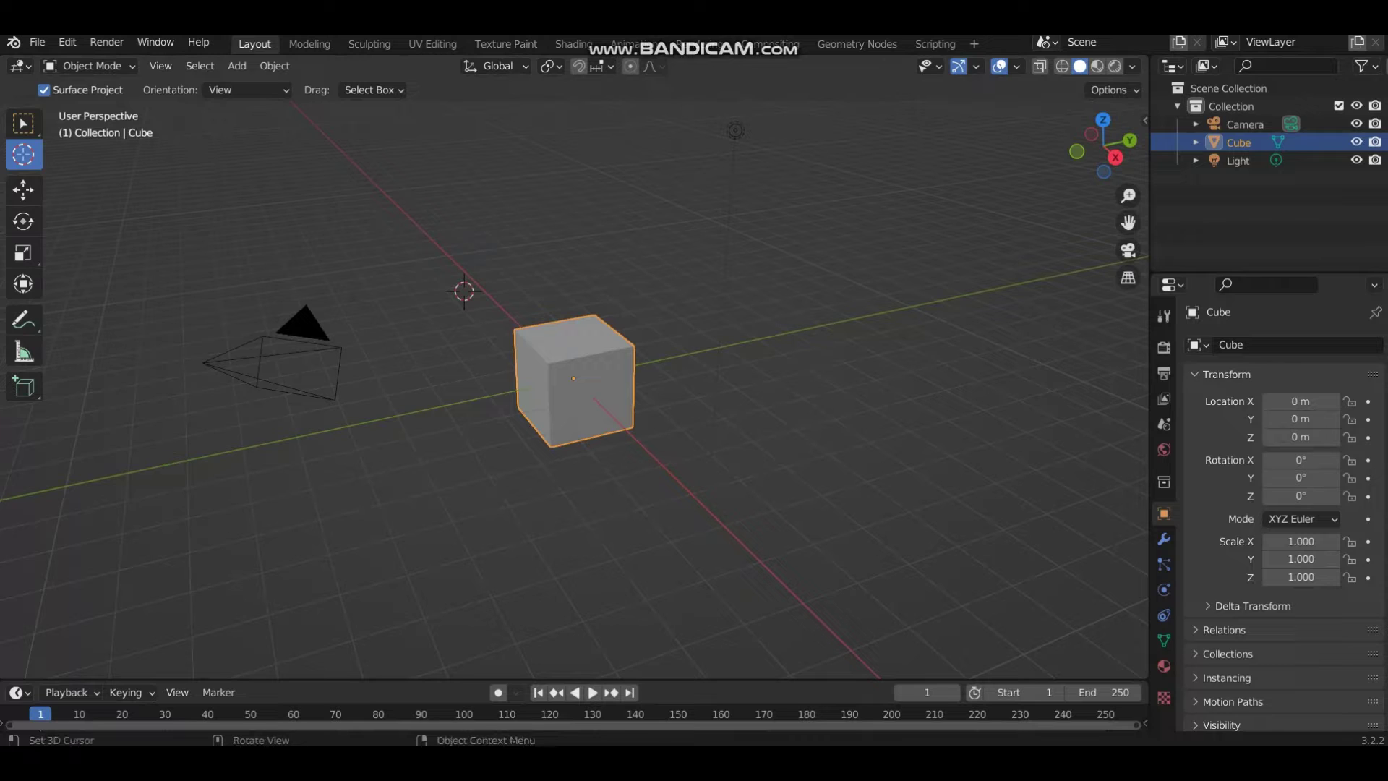
pyautogui.moveTo(464, 292); pyautogui.dragTo(574, 378)
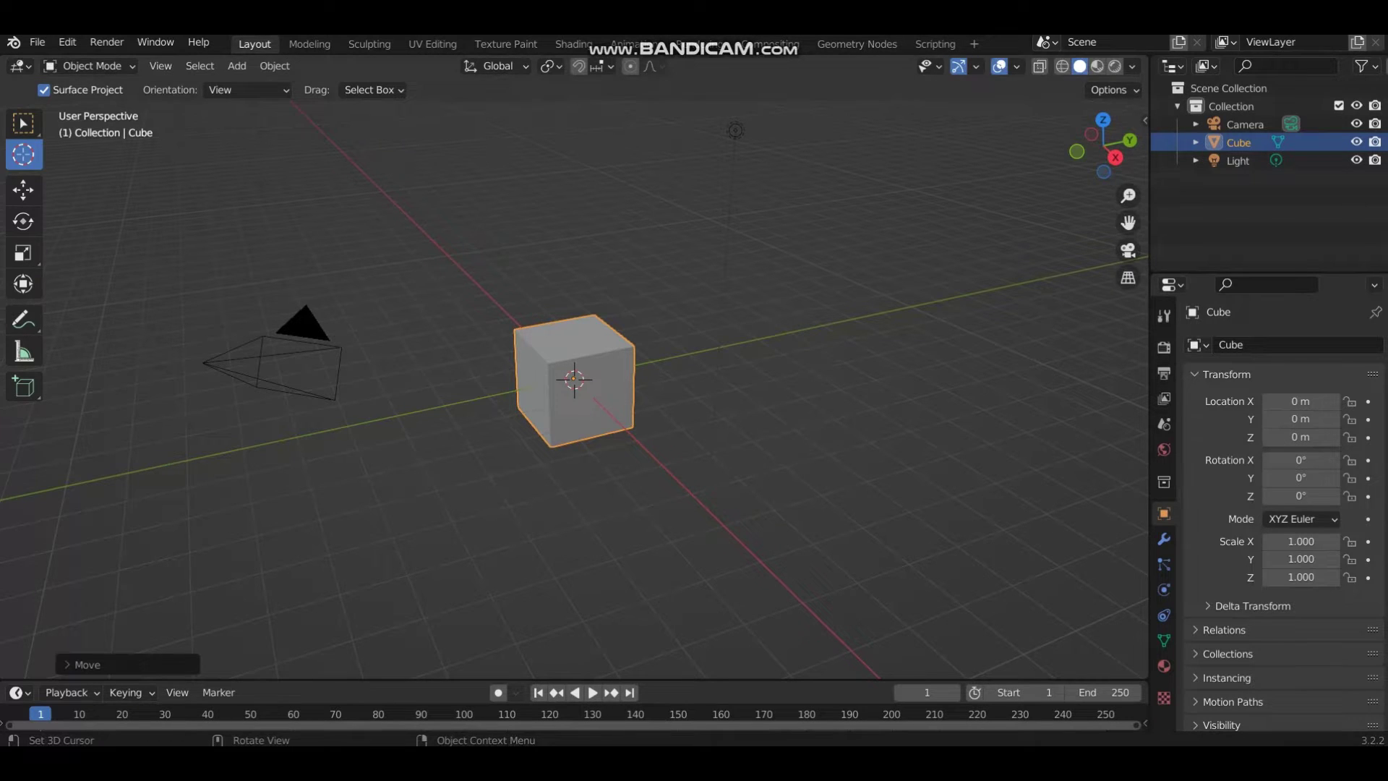
# - Using the Move tool, shift the cube about -0.12 m along Y and -0.31 m along X, and clear its location
pyautogui.hotkey('shift', 'space')
pyautogui.press('g')
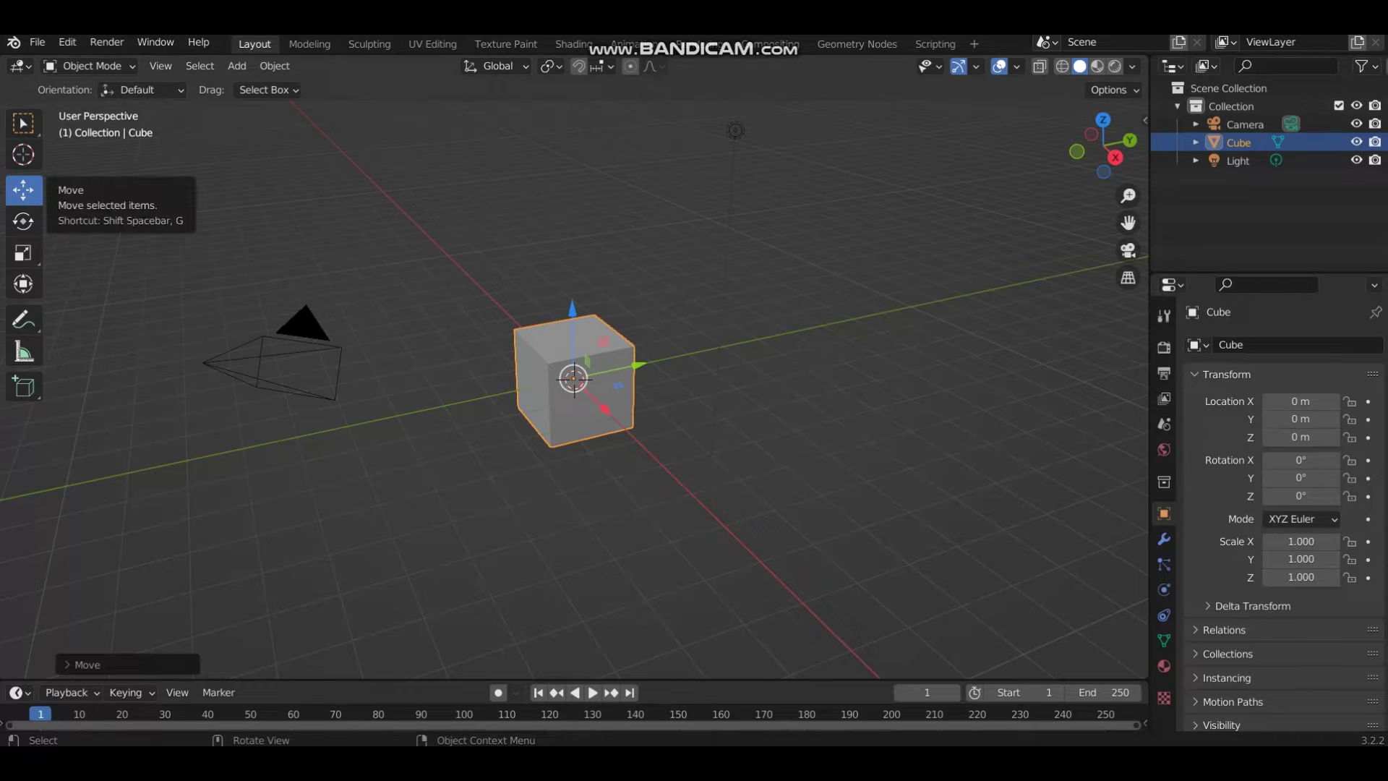
pyautogui.press('g')
pyautogui.press('y')
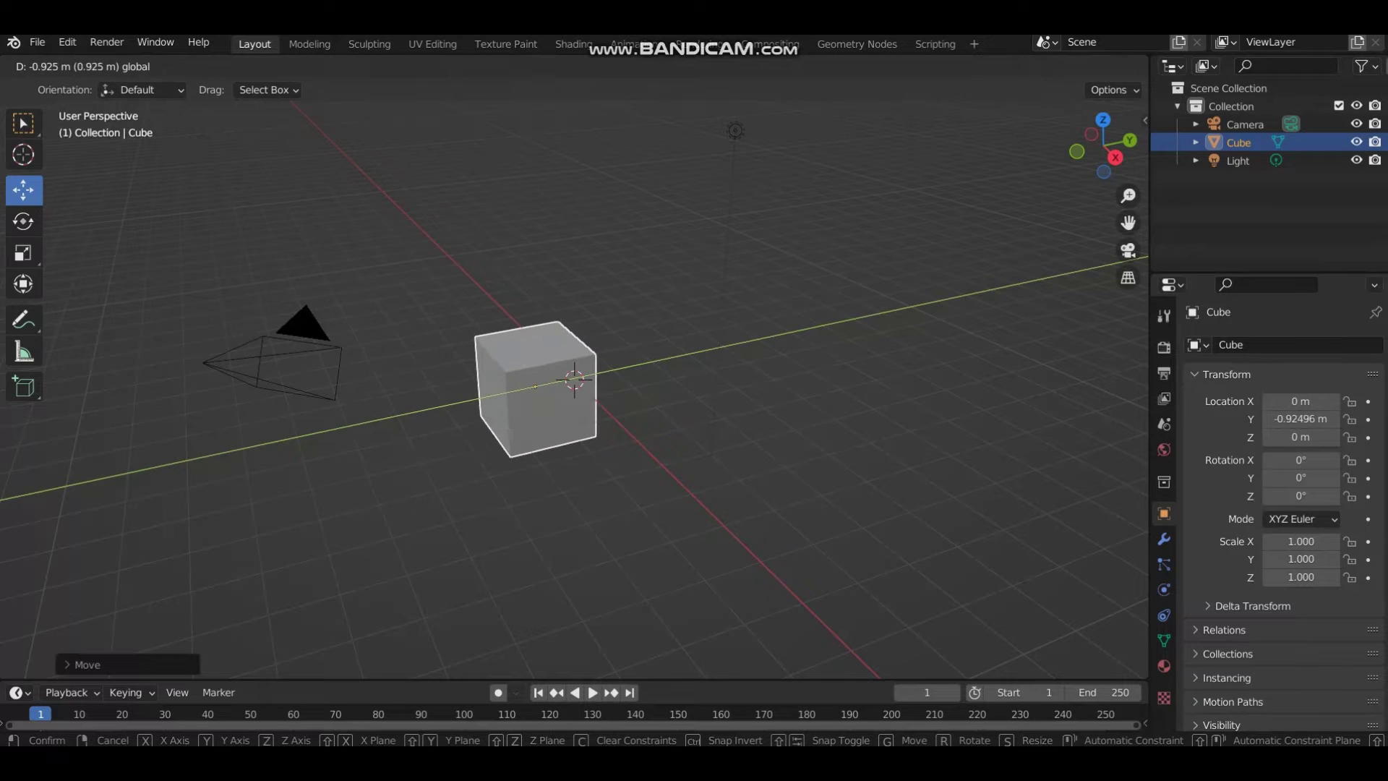
pyautogui.click(575, 379)
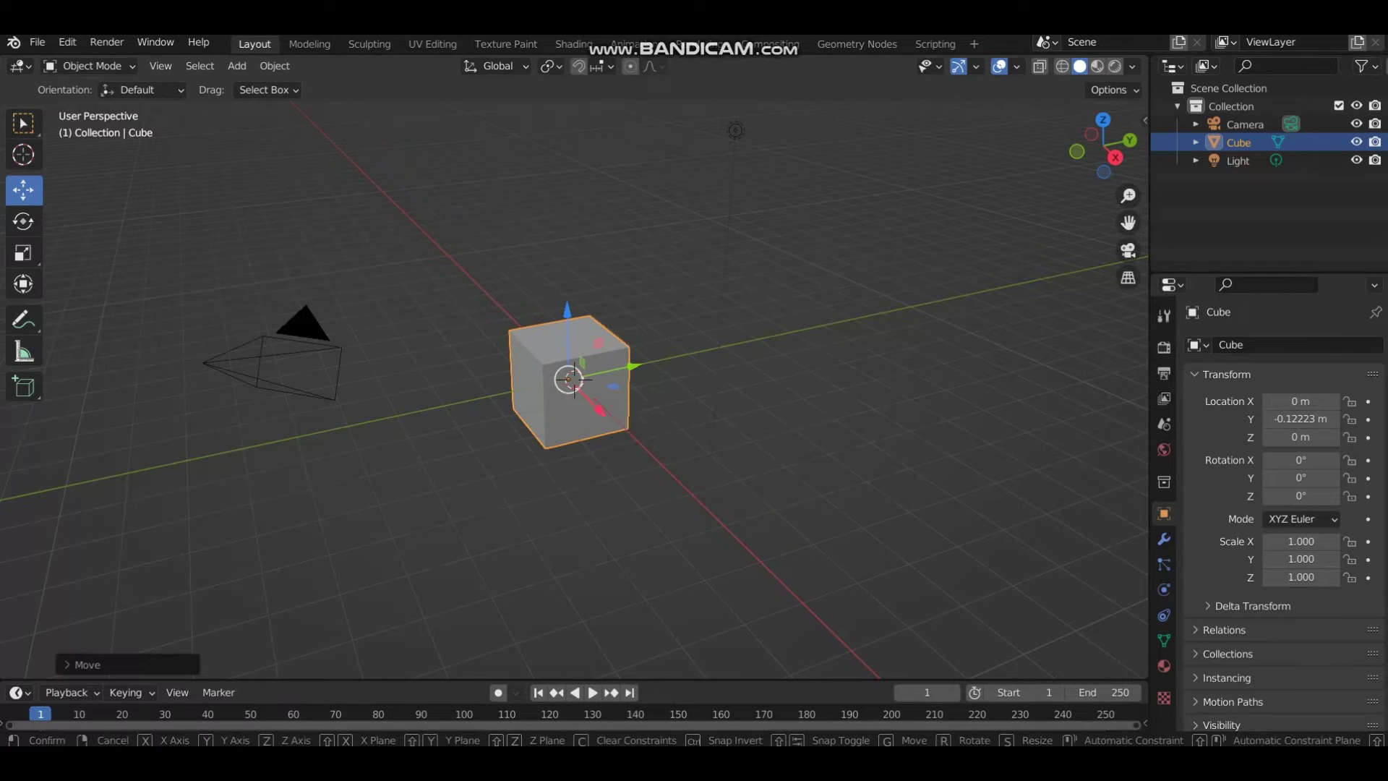
pyautogui.press('g')
pyautogui.press('x')
pyautogui.click(574, 378)
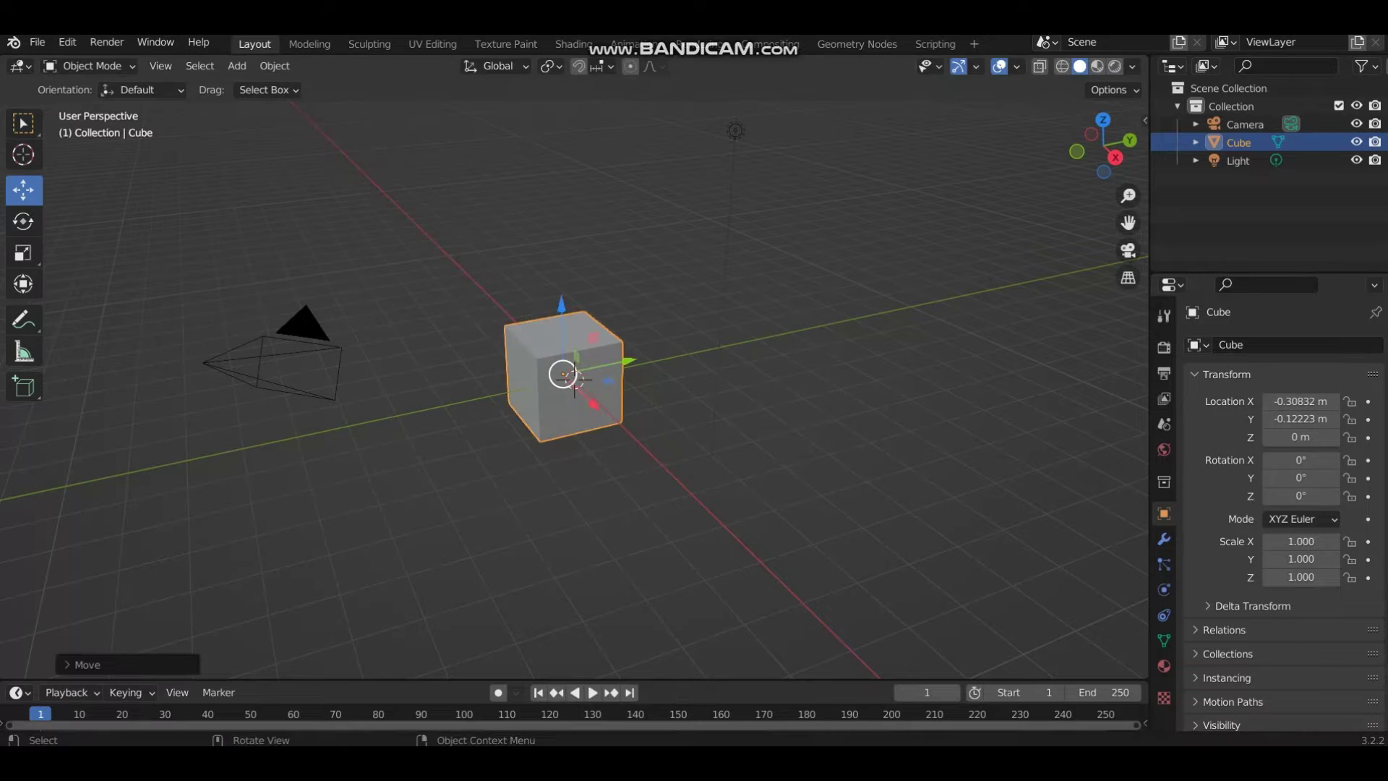
pyautogui.hotkey('alt', 'g')
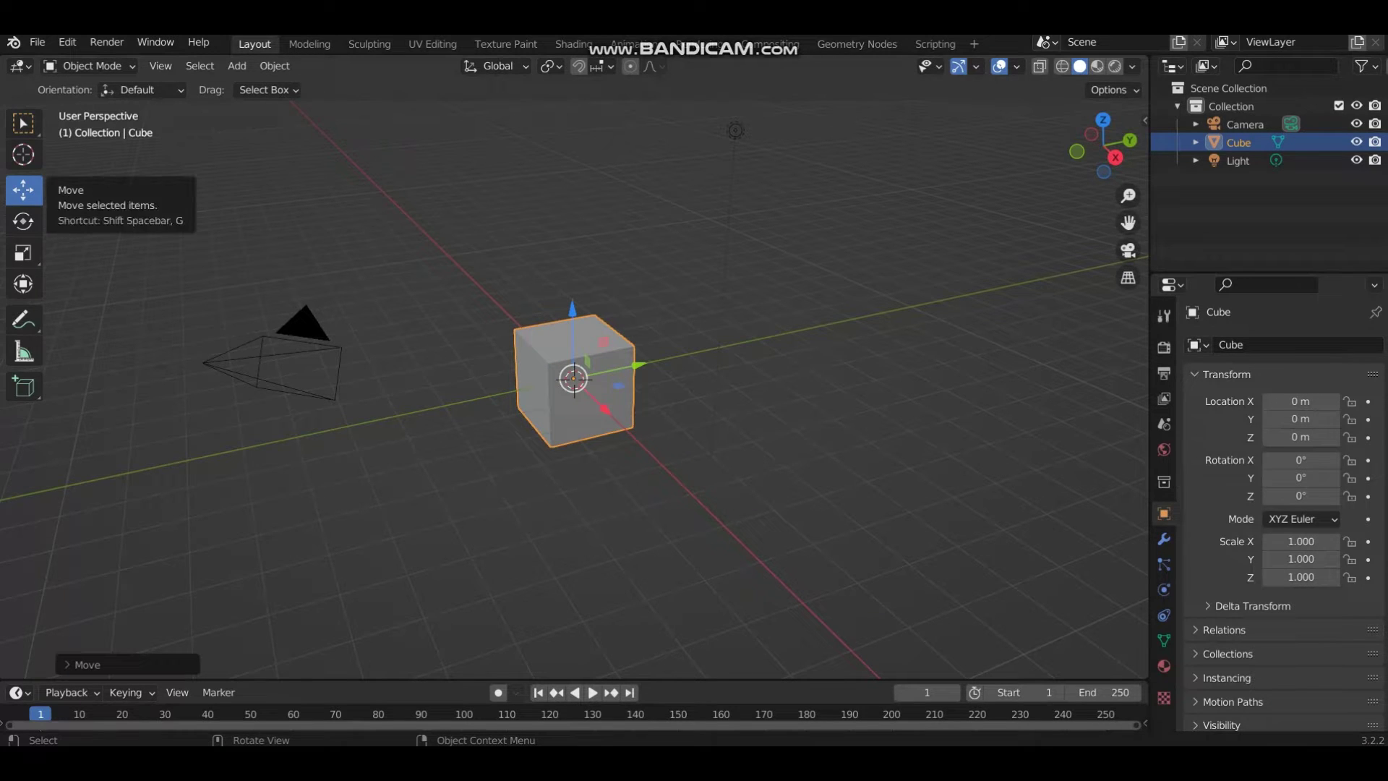
# - Move the cube with its axis handles about -0.12 m on Y and -0.31 m on X, and reset it to the origin
pyautogui.moveTo(629, 365)
pyautogui.mouseDown()
pyautogui.moveTo(463, 403)
pyautogui.moveTo(528, 374)
pyautogui.moveTo(629, 366)
pyautogui.mouseUp()
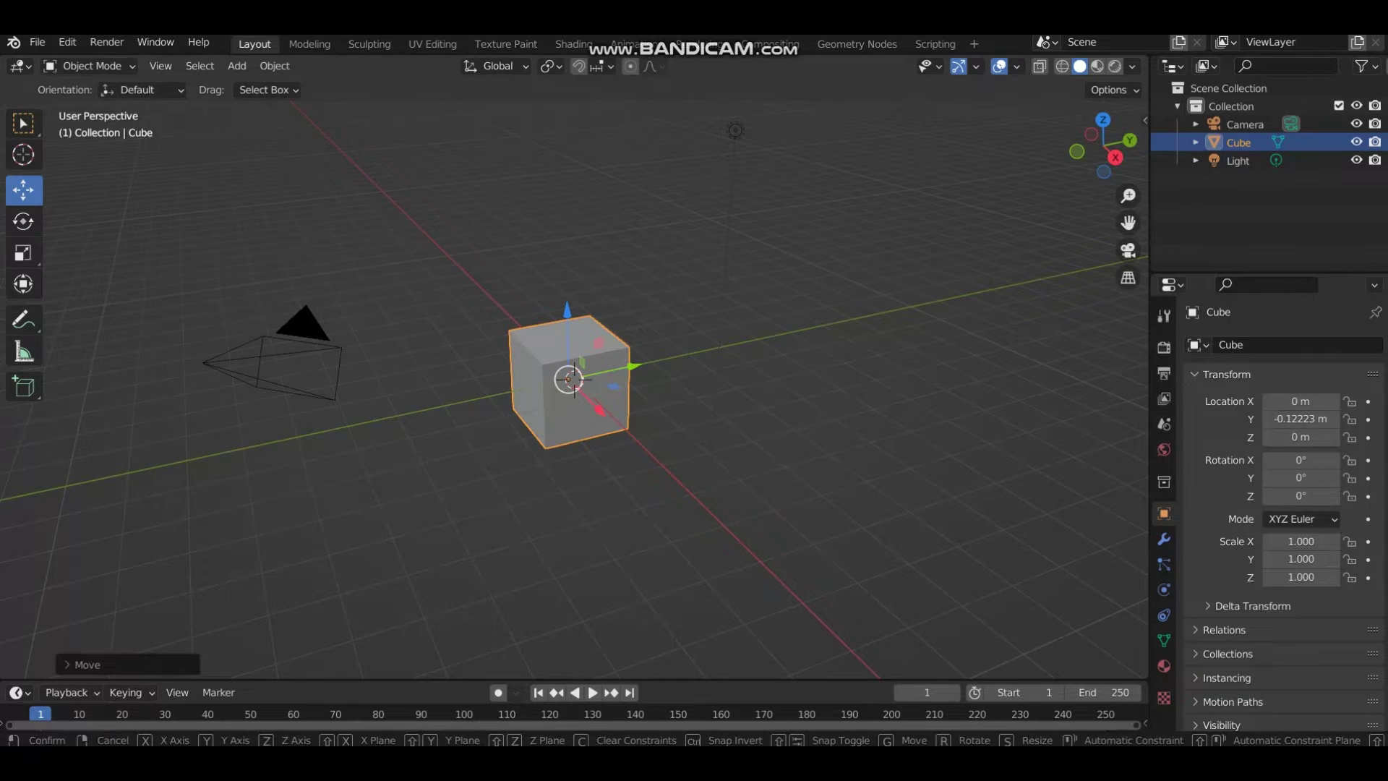
pyautogui.moveTo(599, 410); pyautogui.dragTo(593, 405)
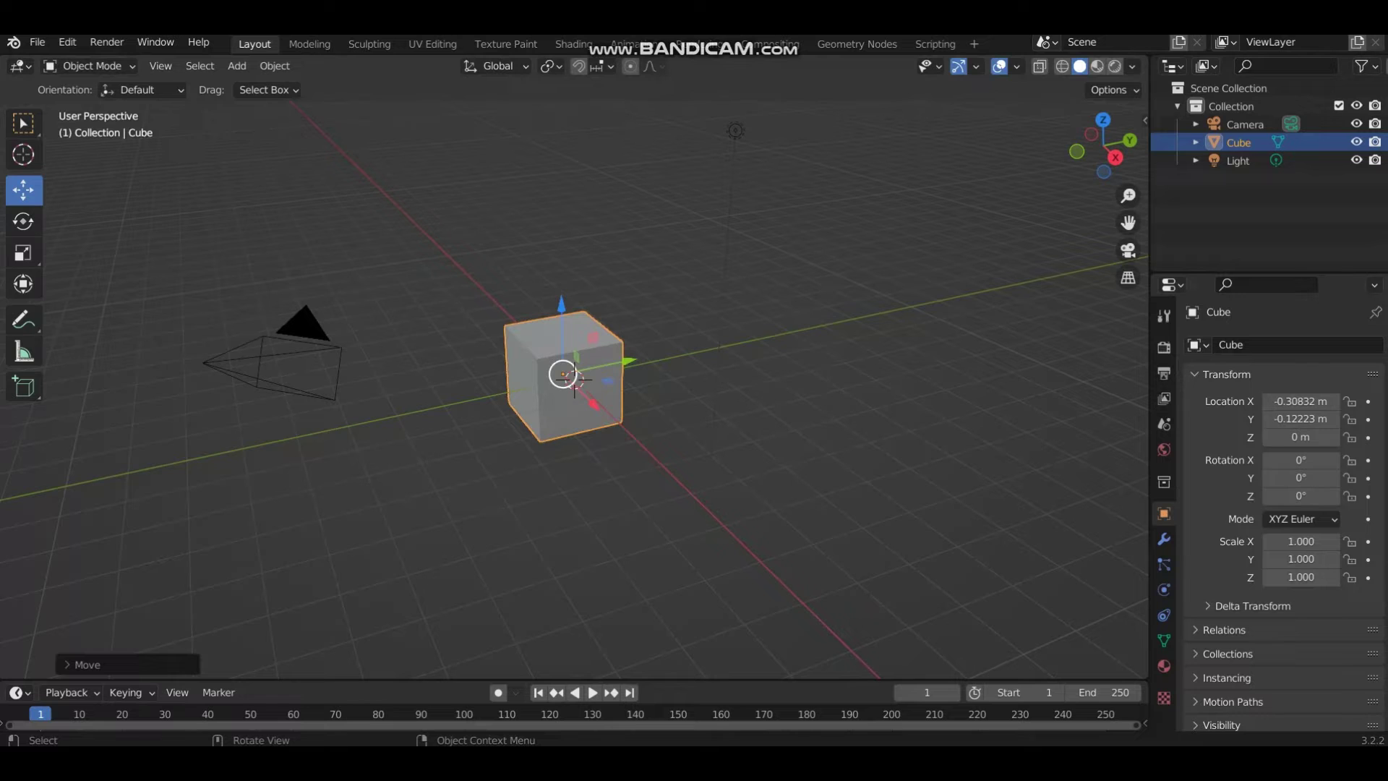
pyautogui.hotkey('alt', 'g')
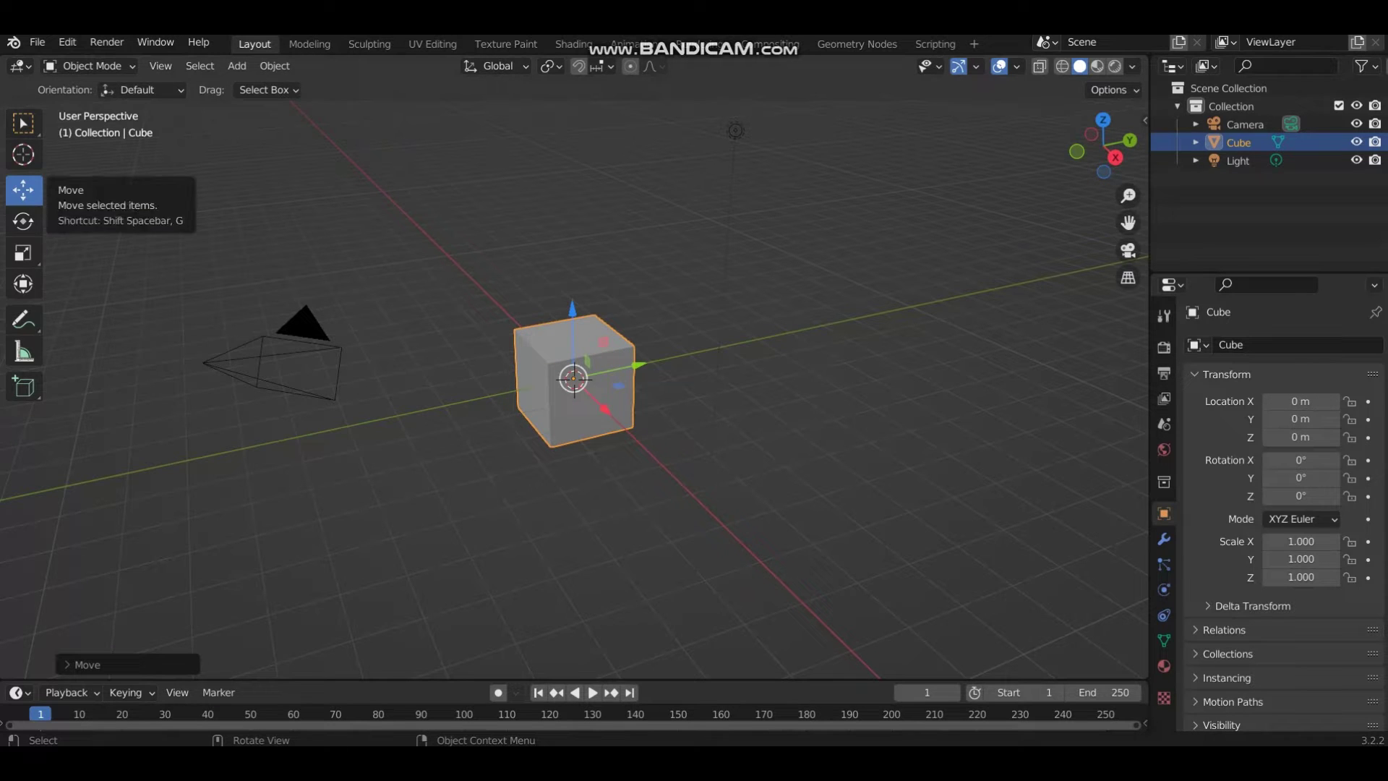
# - Move the cube about -0.12 m along the Y axis
pyautogui.press('g')
pyautogui.press('y')
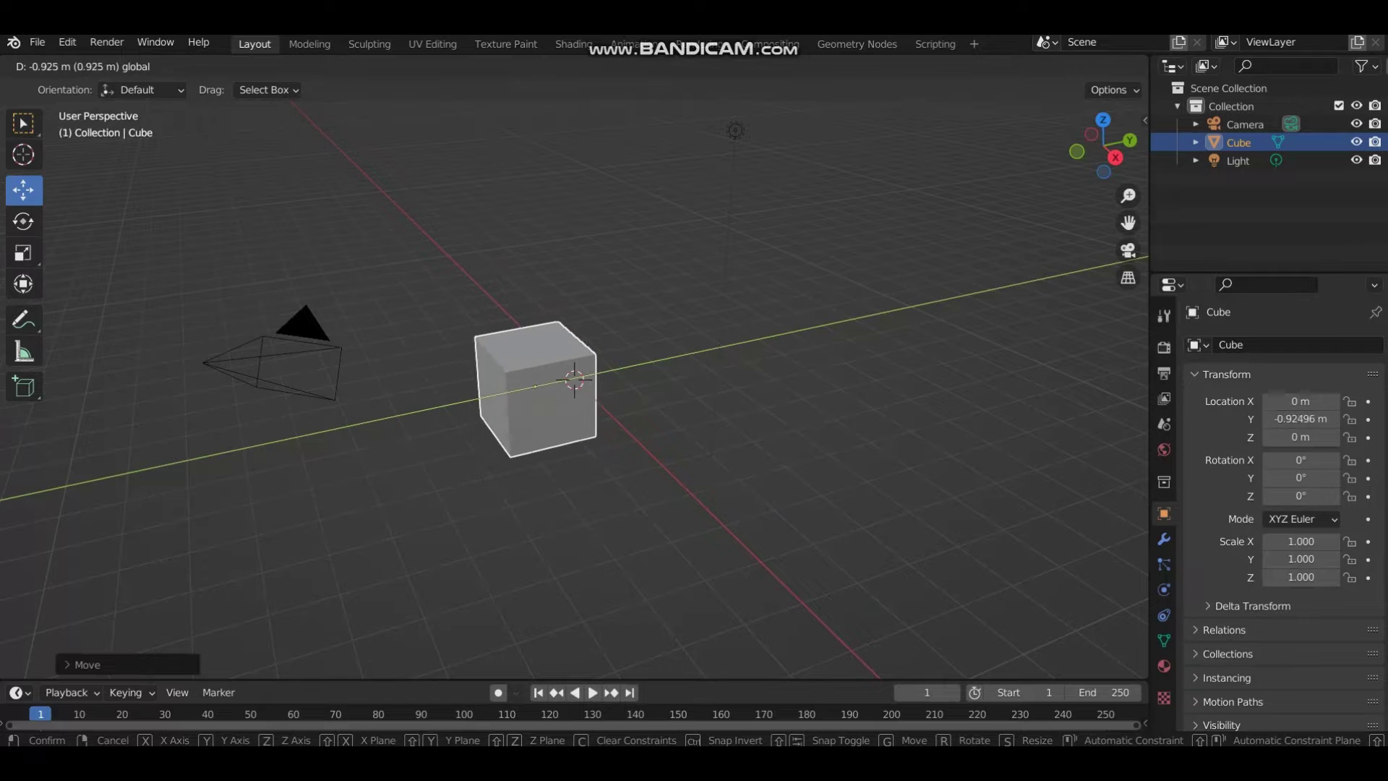
pyautogui.press('Return')
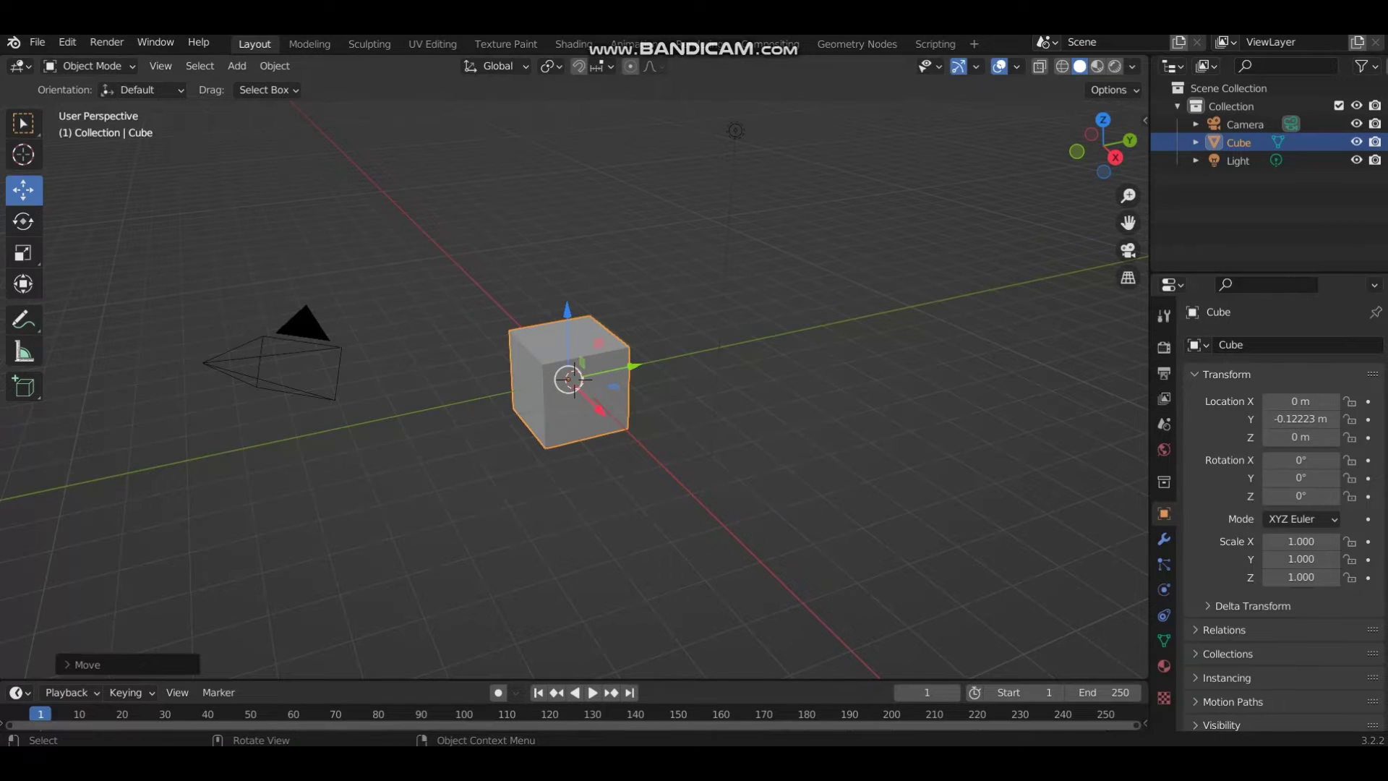
# - Move the cube about -0.31 m along the X axis and about 0.47 m along the Z axis
pyautogui.press('g')
pyautogui.press('x')
pyautogui.press('Return')
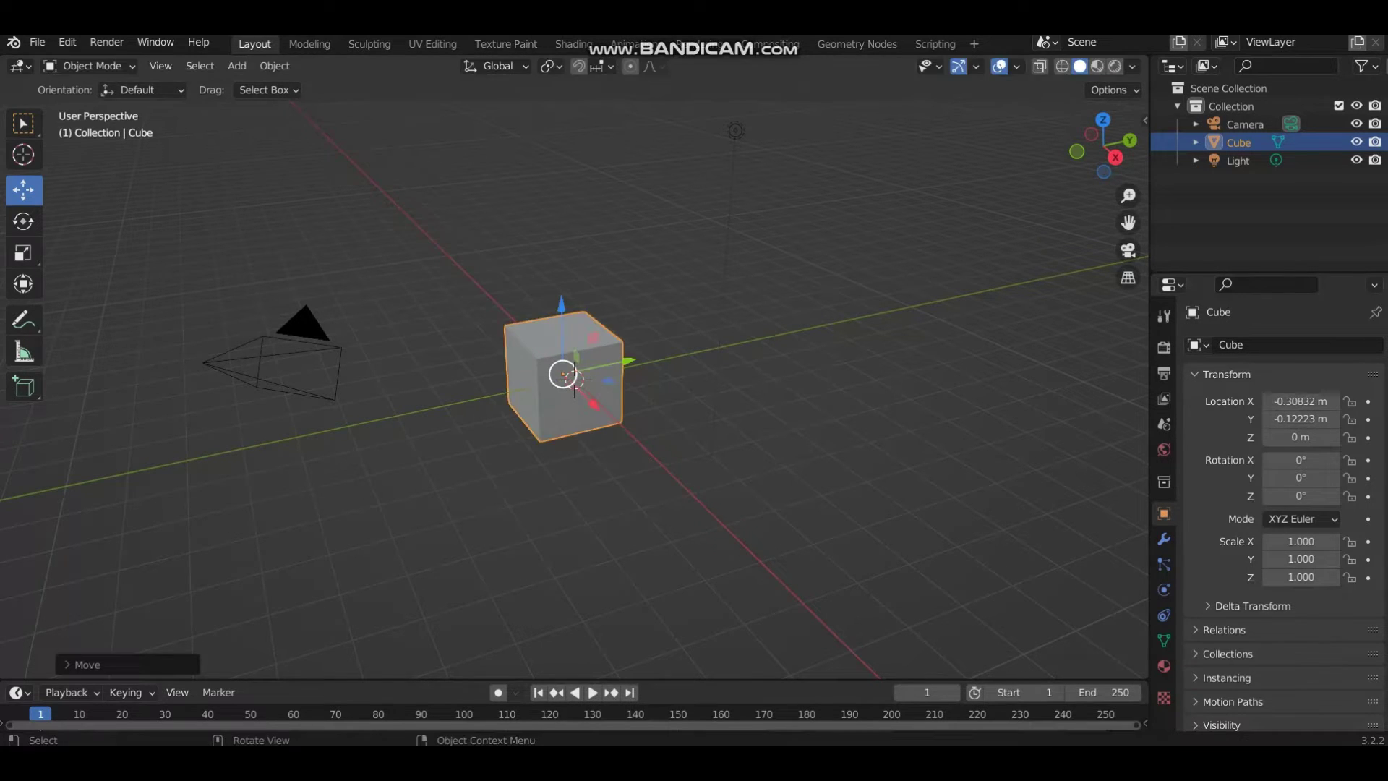
pyautogui.press('g')
pyautogui.press('z')
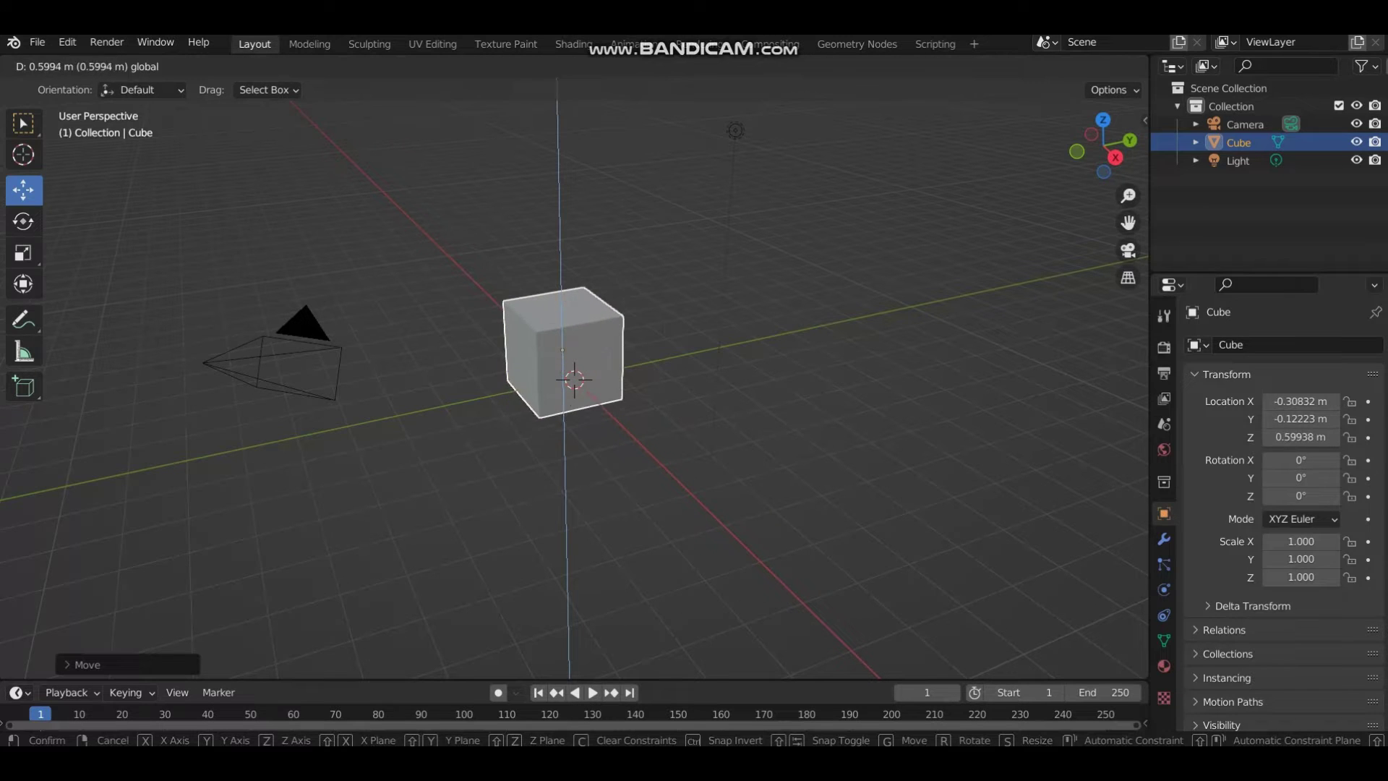
pyautogui.press('Return')
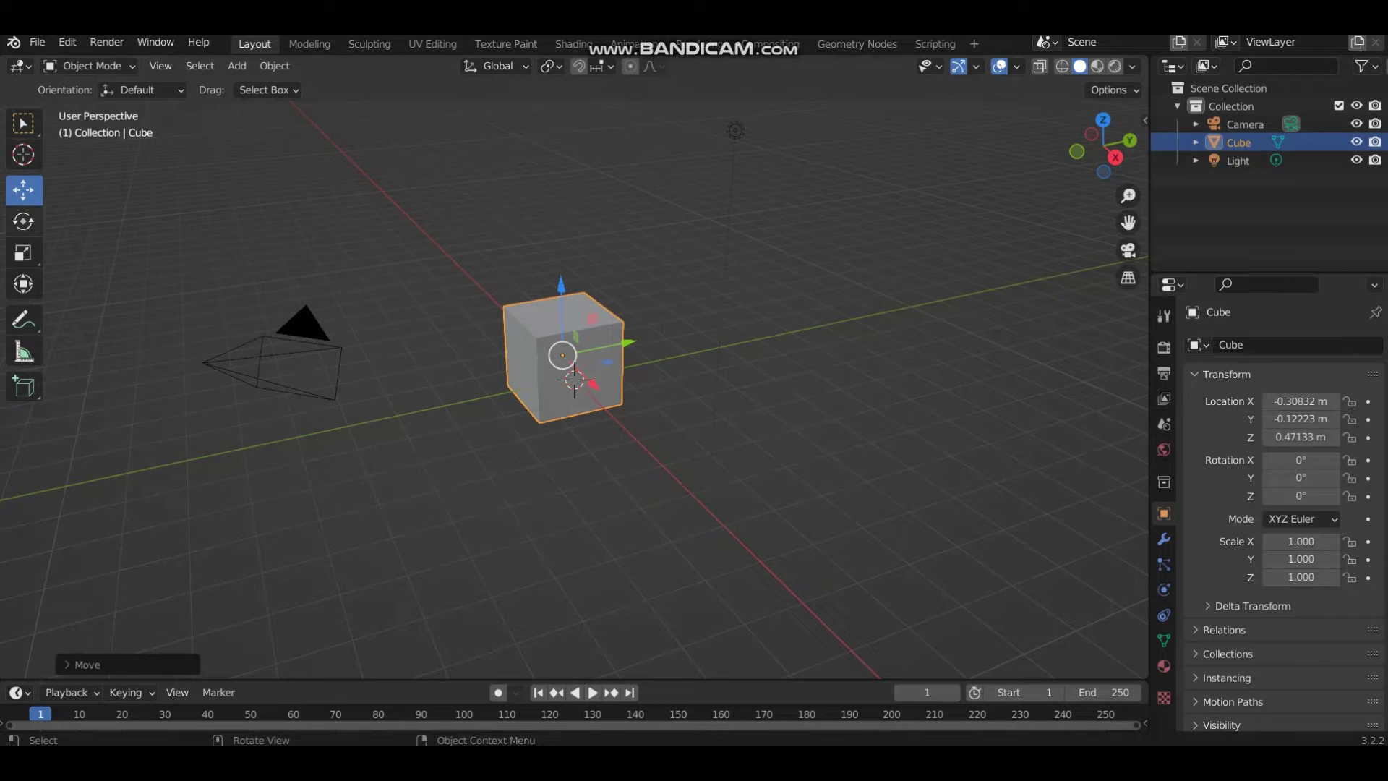
# - Try rotating the cube about the Z axis and its other axes with the Rotate tool, and revert the rotation
pyautogui.click(22, 220)
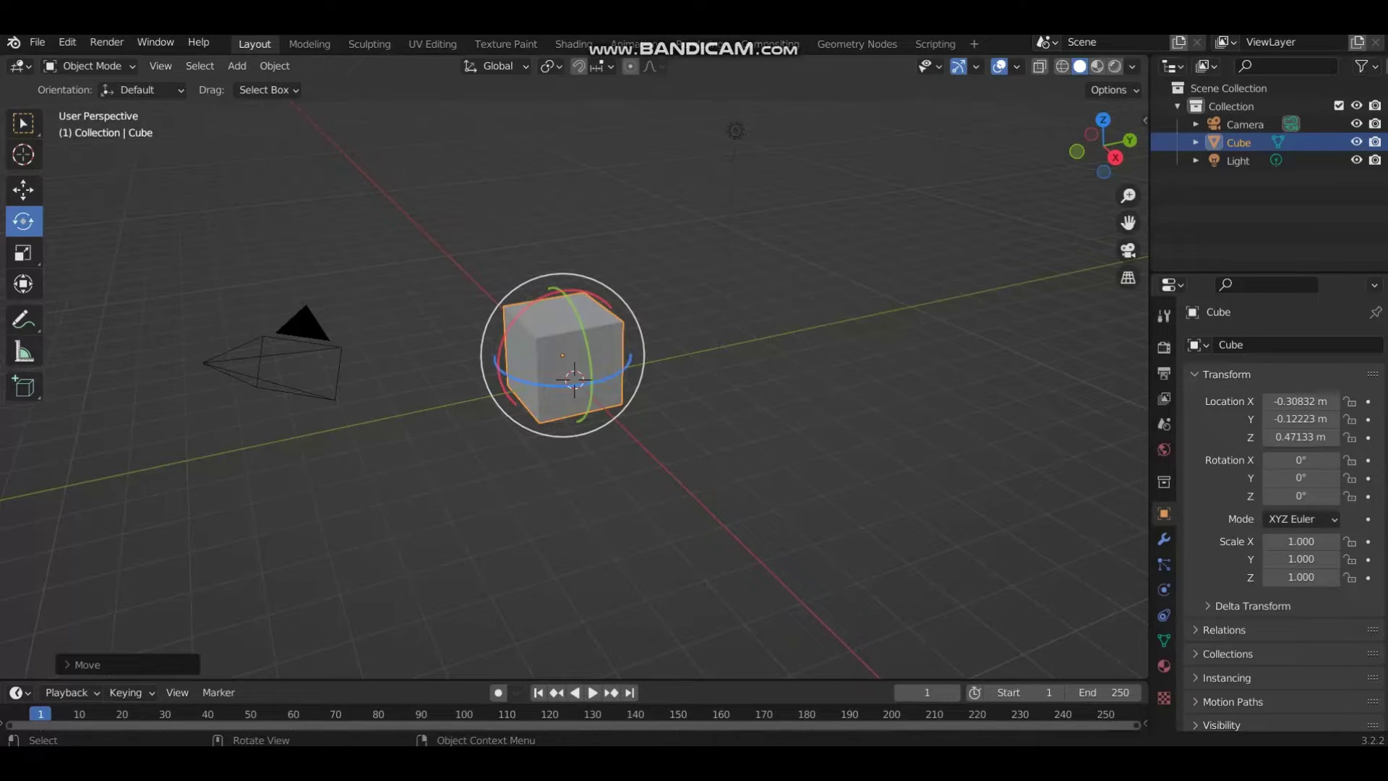
pyautogui.moveTo(497, 361); pyautogui.dragTo(490, 374)
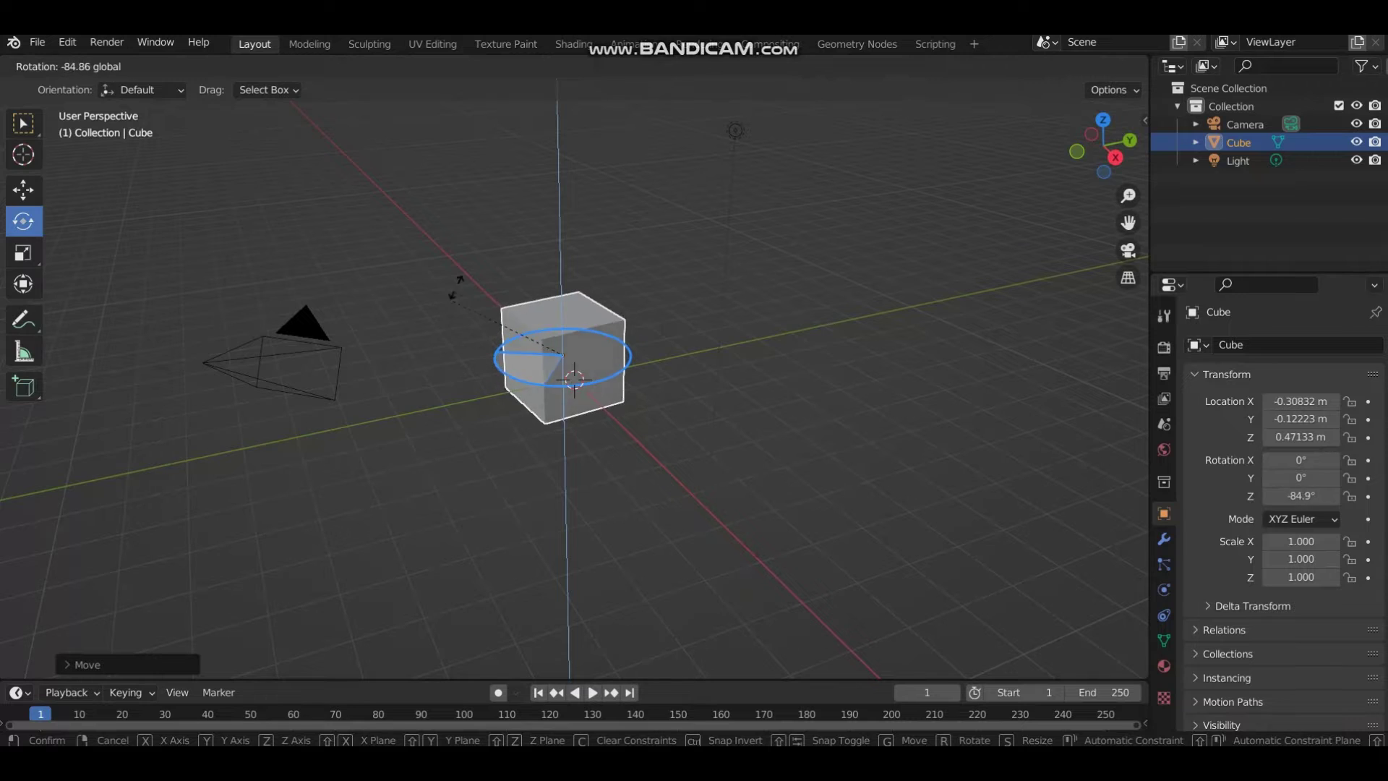
pyautogui.moveTo(455, 289); pyautogui.dragTo(572, 259)
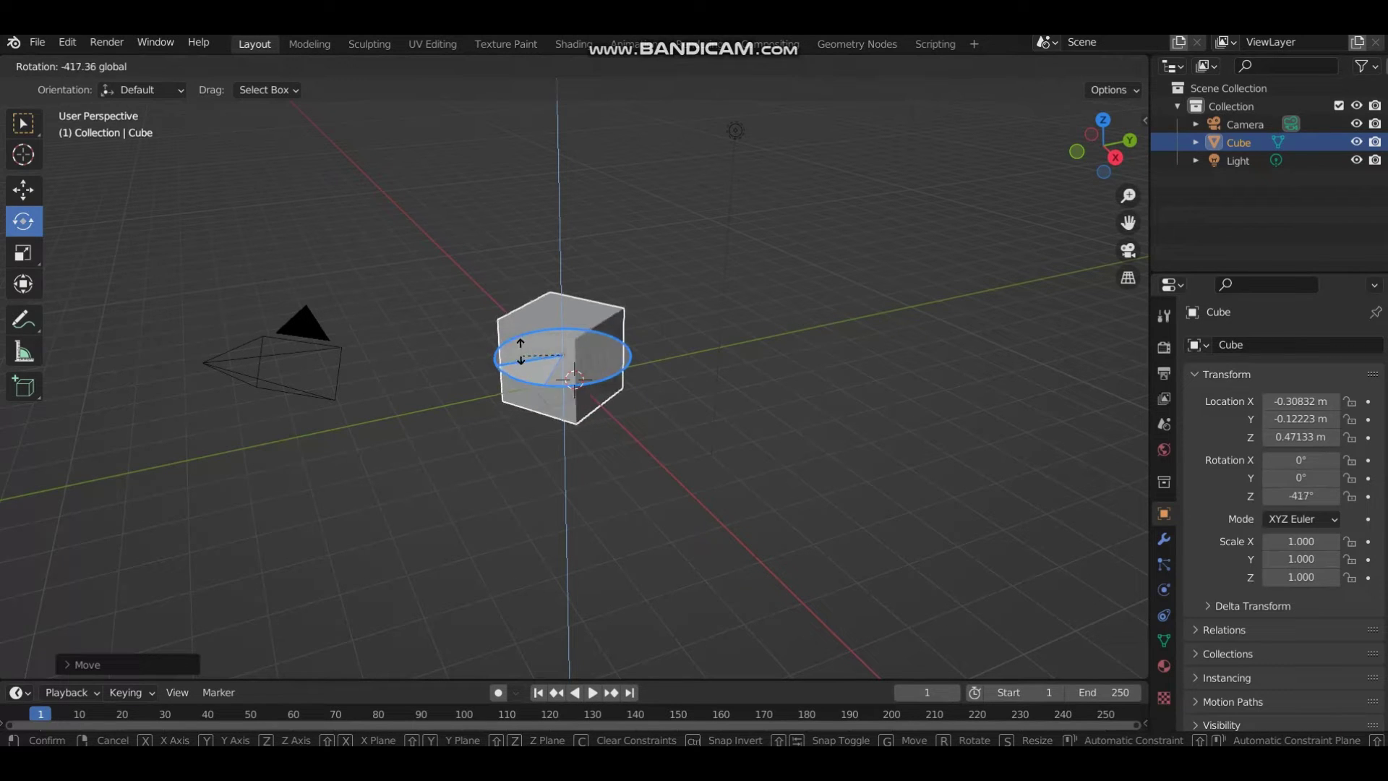
pyautogui.moveTo(555, 334)
pyautogui.mouseDown()
pyautogui.moveTo(517, 361)
pyautogui.moveTo(571, 402)
pyautogui.moveTo(589, 356)
pyautogui.moveTo(547, 345)
pyautogui.mouseUp()
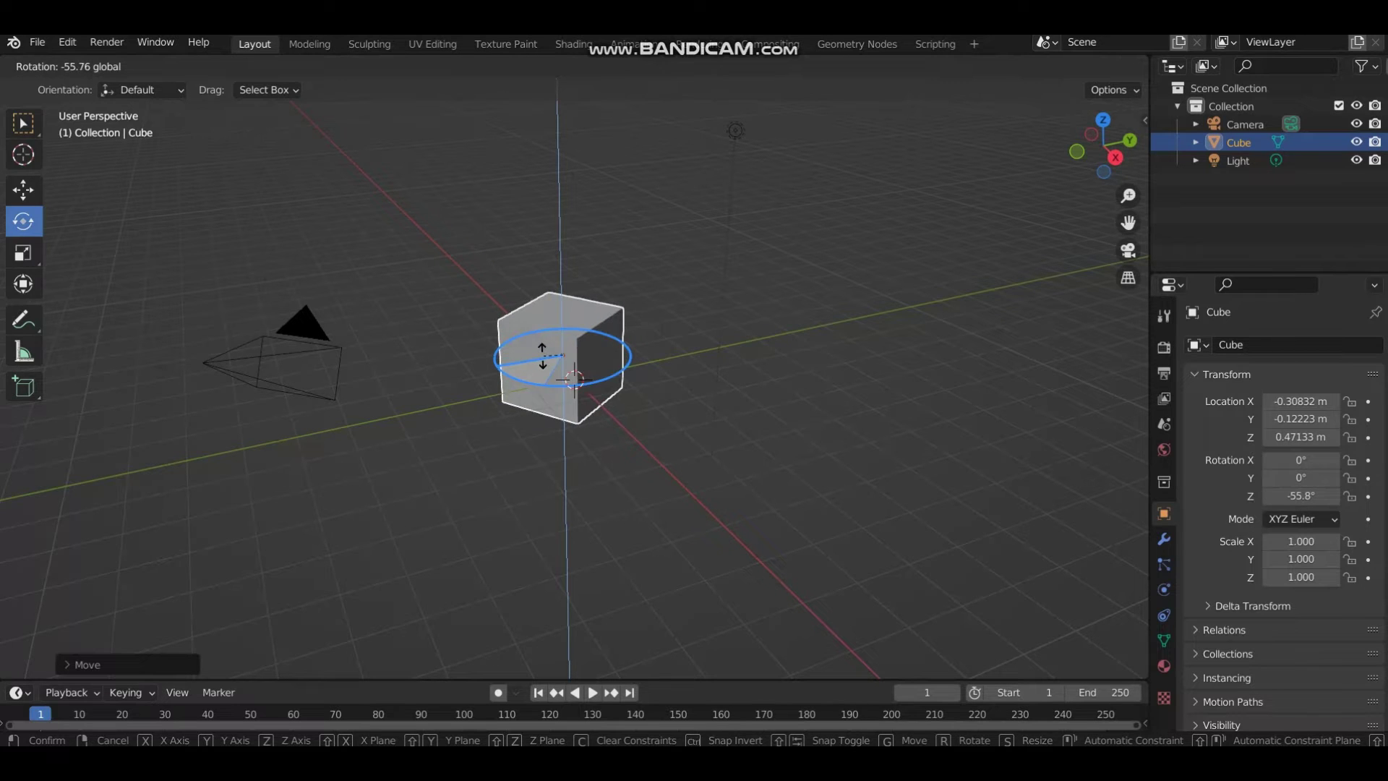
pyautogui.rightClick(543, 356)
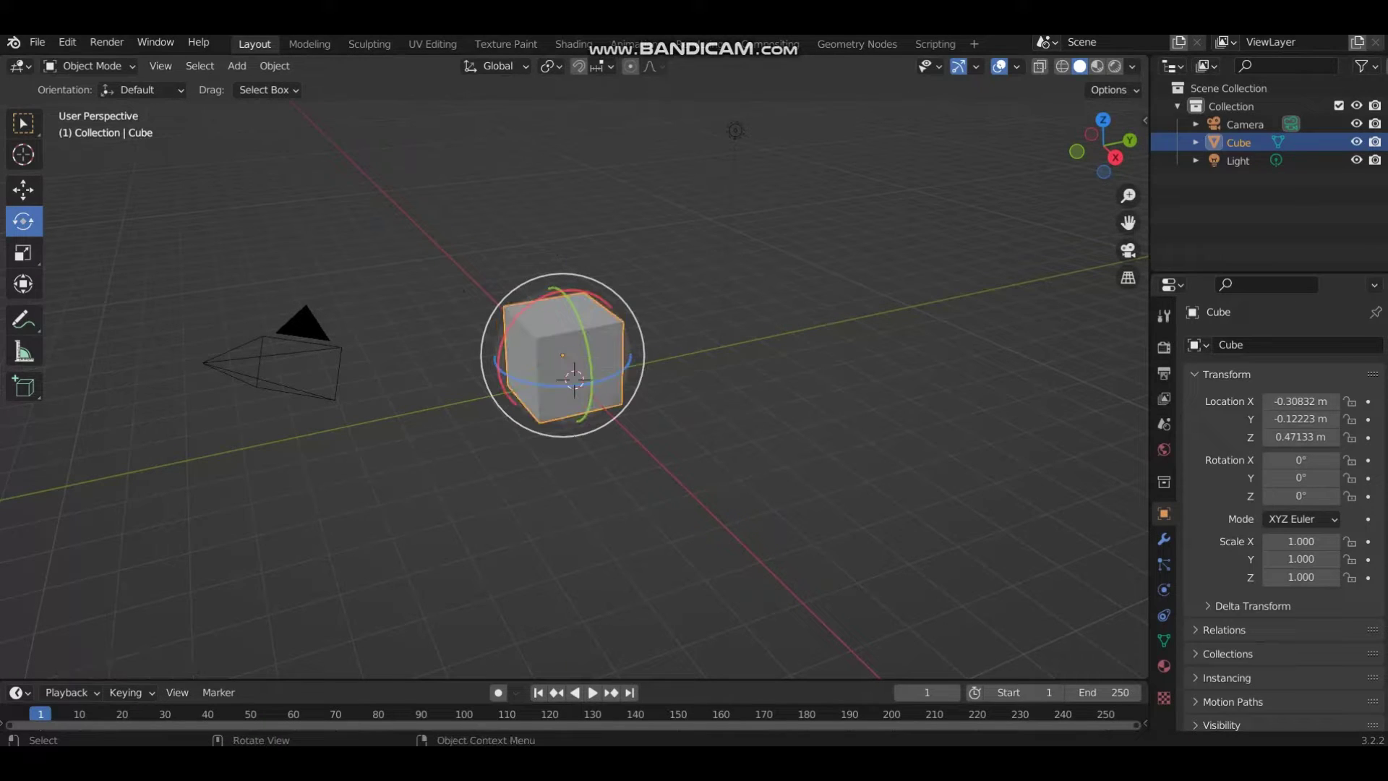
pyautogui.moveTo(577, 322); pyautogui.dragTo(506, 329)
pyautogui.rightClick(571, 340)
pyautogui.hotkey('ctrl', 'z')
# - Try stretching the cube along Z with the Scale tool's axis handle, and undo it
pyautogui.click(24, 253)
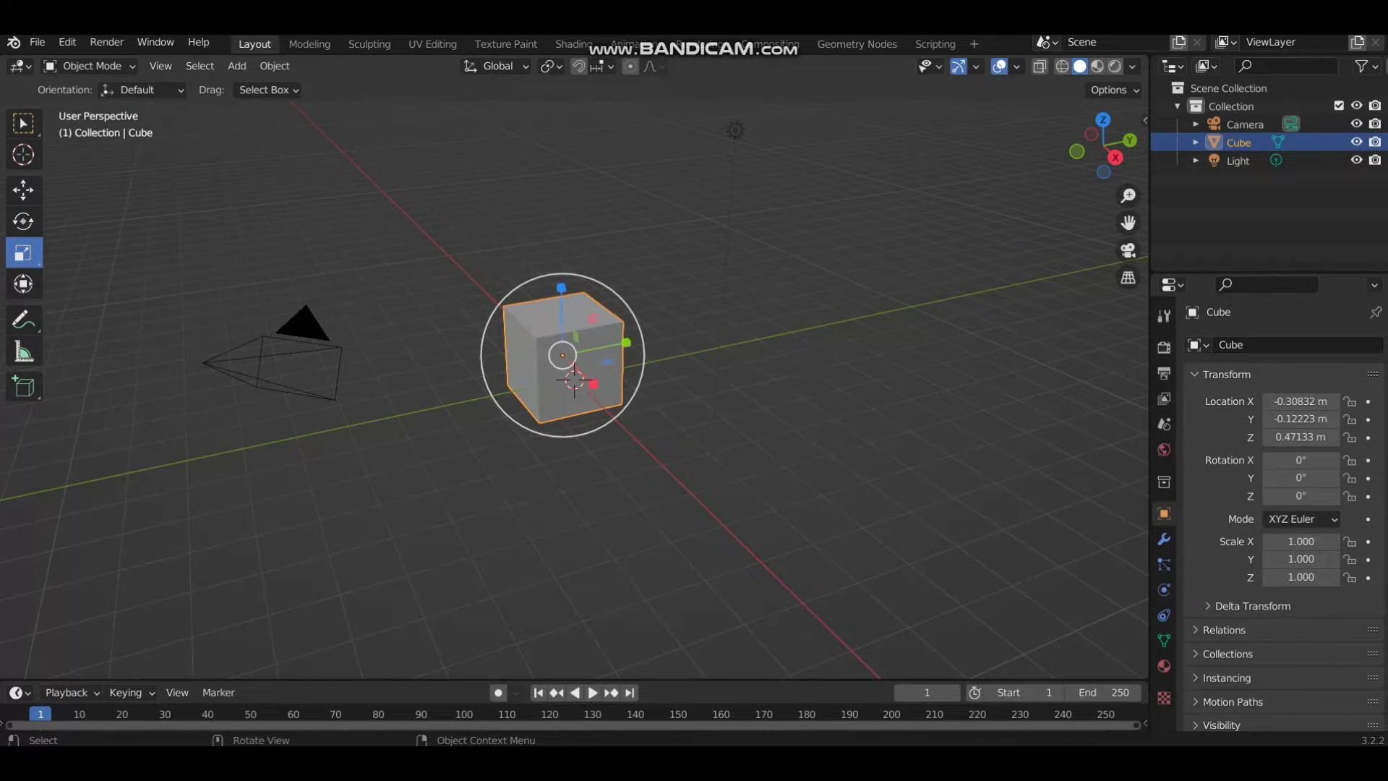
pyautogui.moveTo(561, 288)
pyautogui.mouseDown()
pyautogui.moveTo(560, 247)
pyautogui.moveTo(560, 286)
pyautogui.mouseUp()
pyautogui.hotkey('ctrl', 'z')
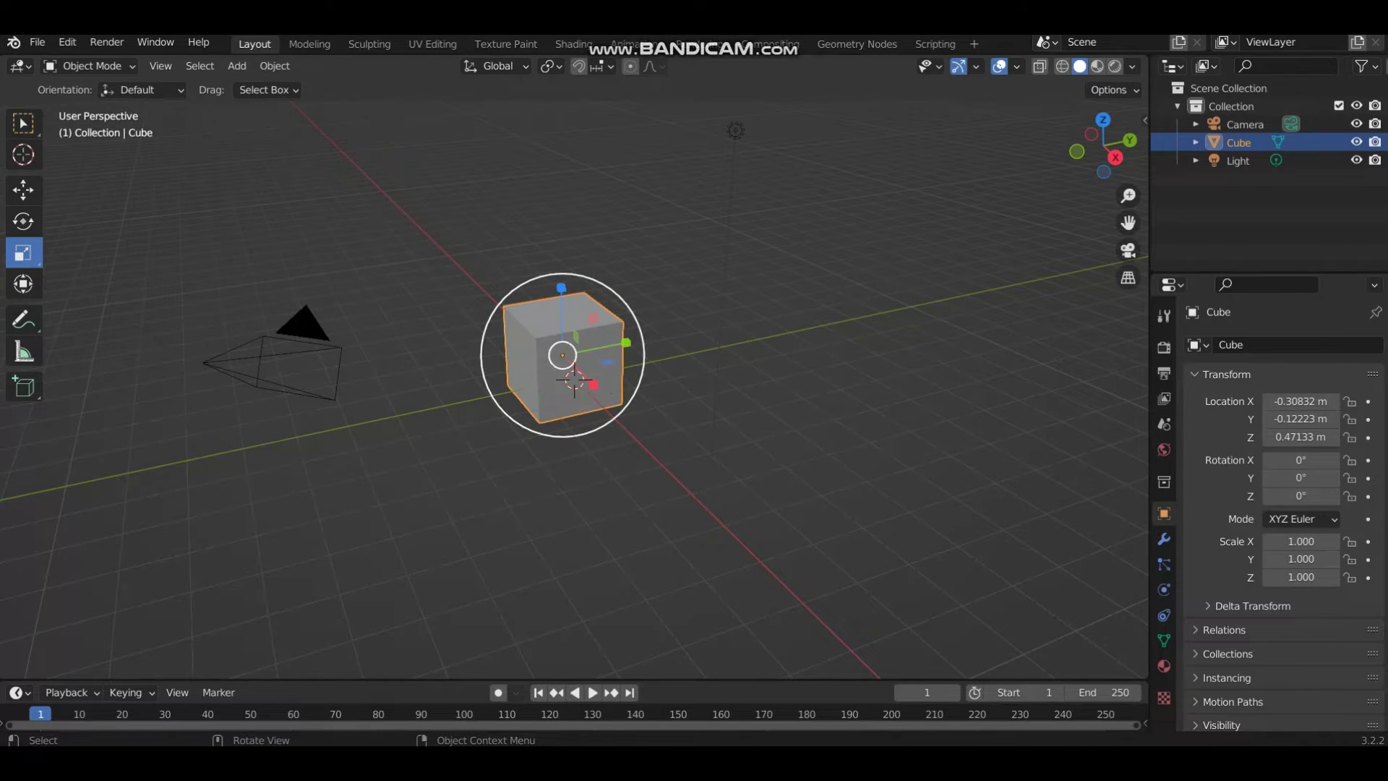
# - Try scaling the cube uniformly by about 1.7, along Z by about 1.7, and along X, cancelling each attempt
pyautogui.press('s')
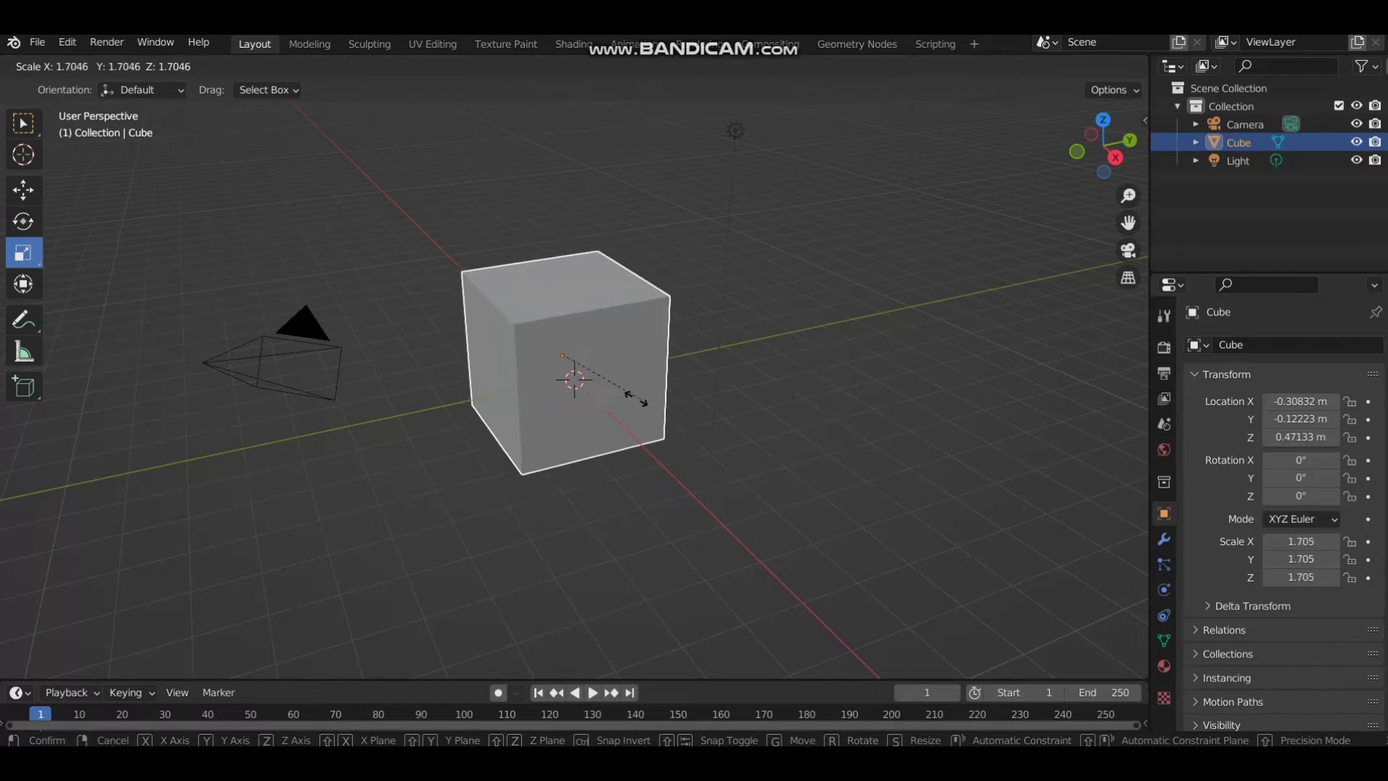
pyautogui.press('Escape')
pyautogui.press('s')
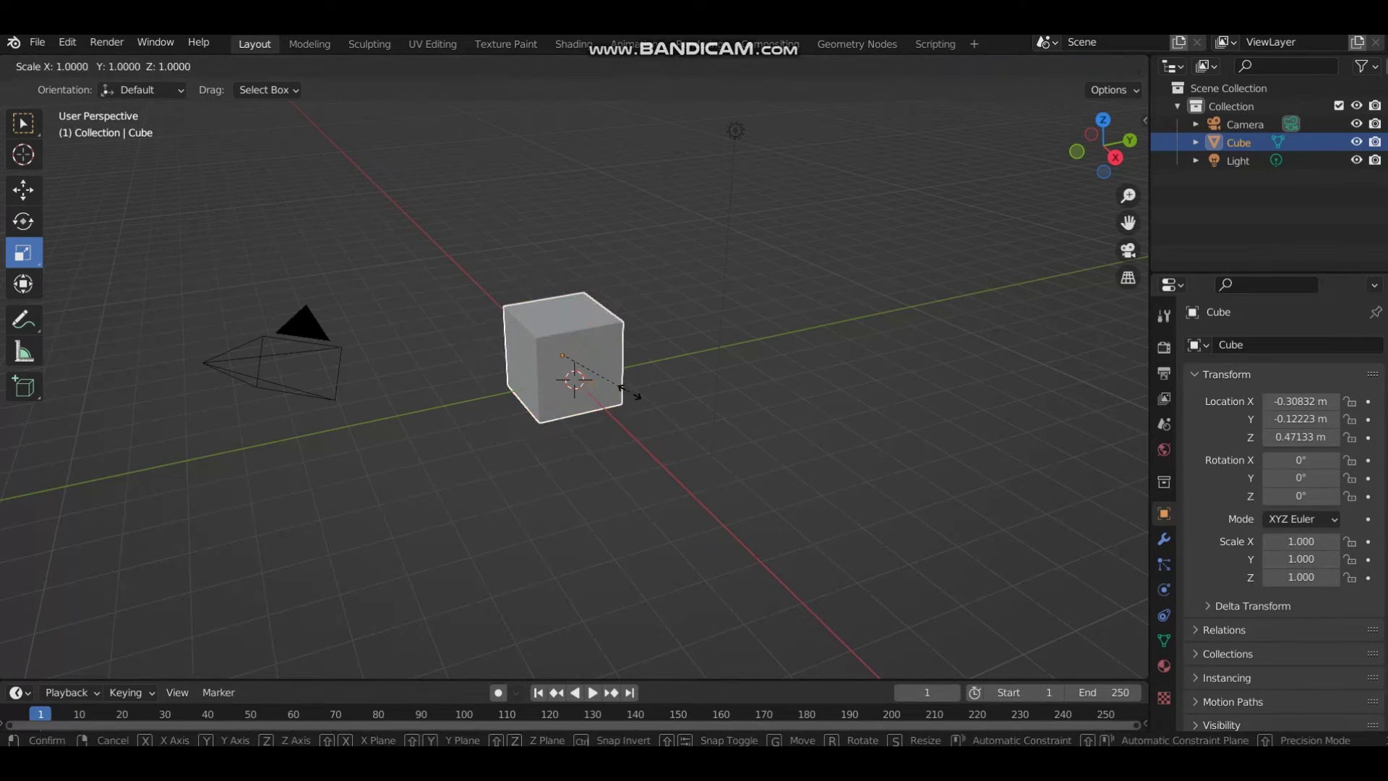
pyautogui.press('z')
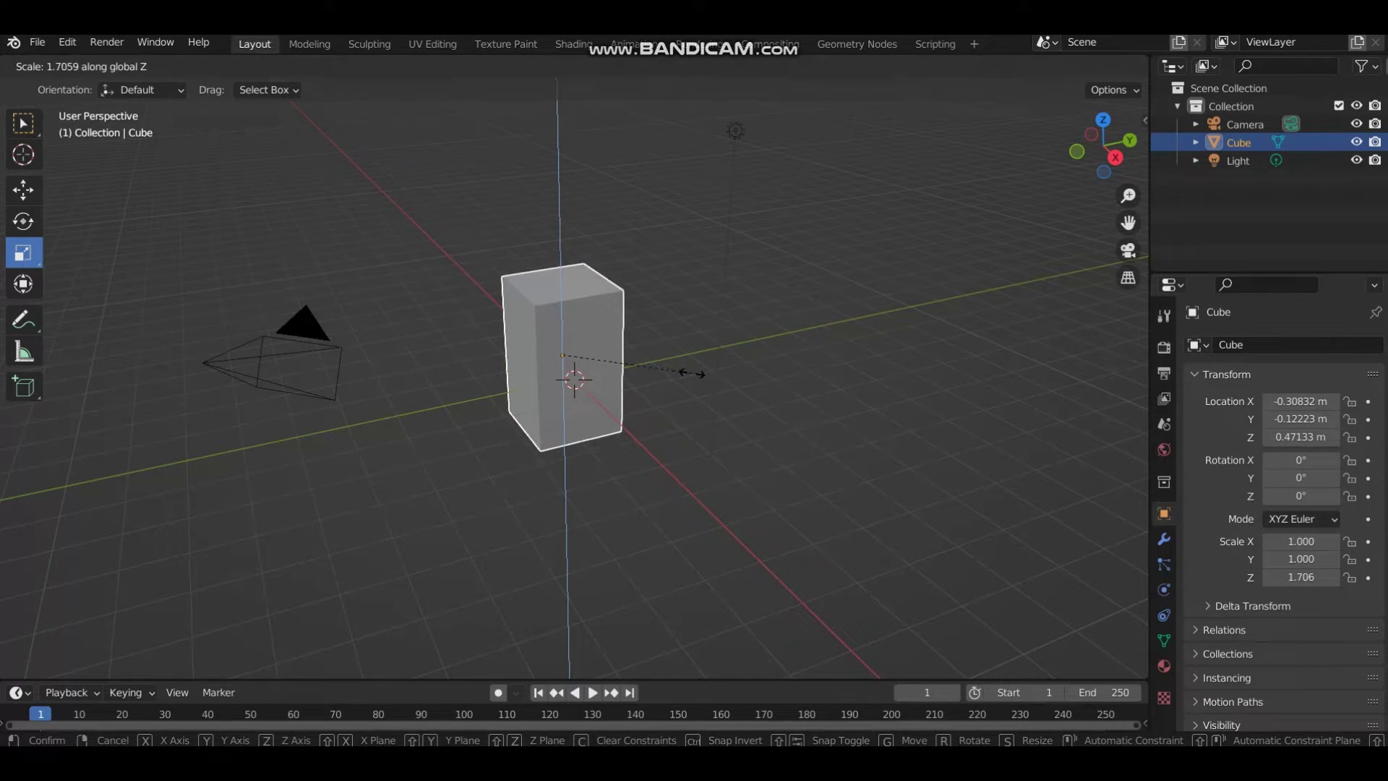
pyautogui.press('Escape')
pyautogui.press('s')
pyautogui.press('x')
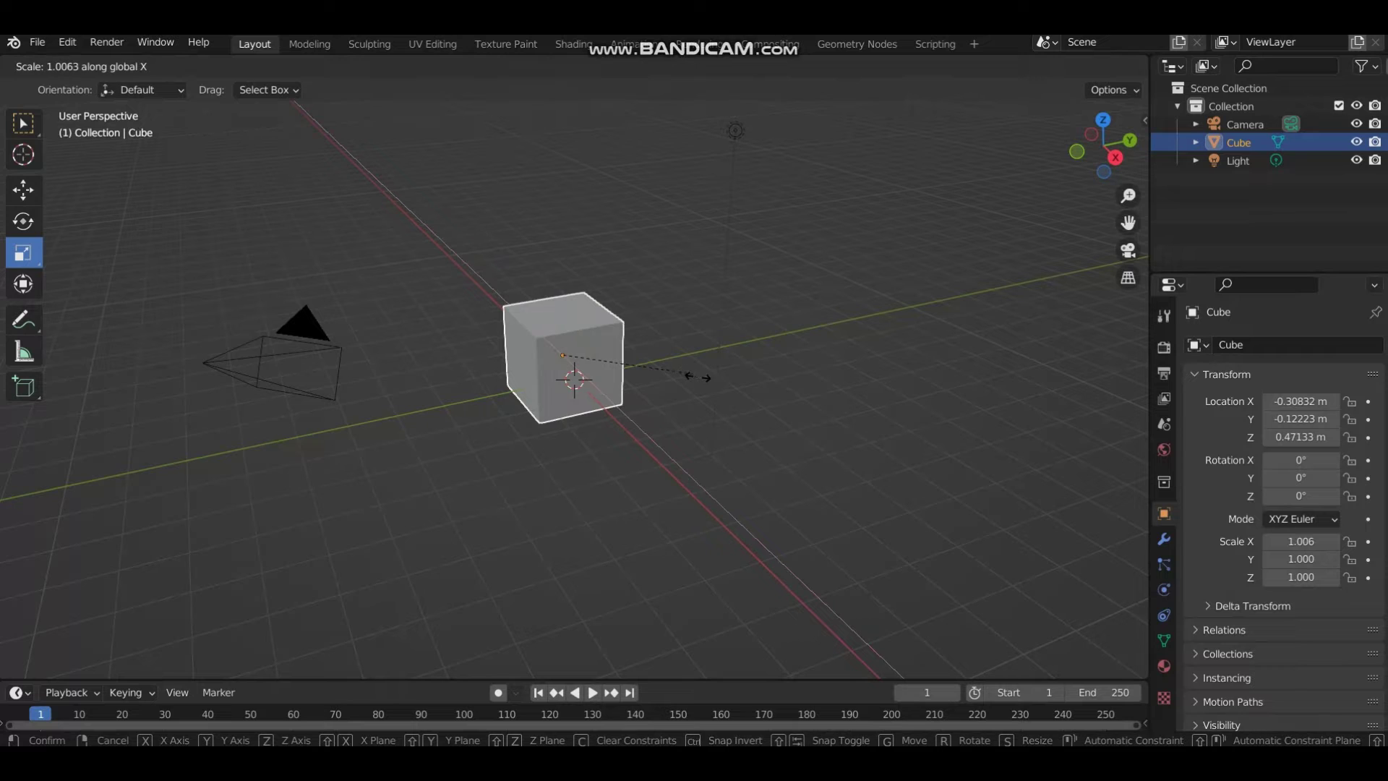
pyautogui.press('Escape')
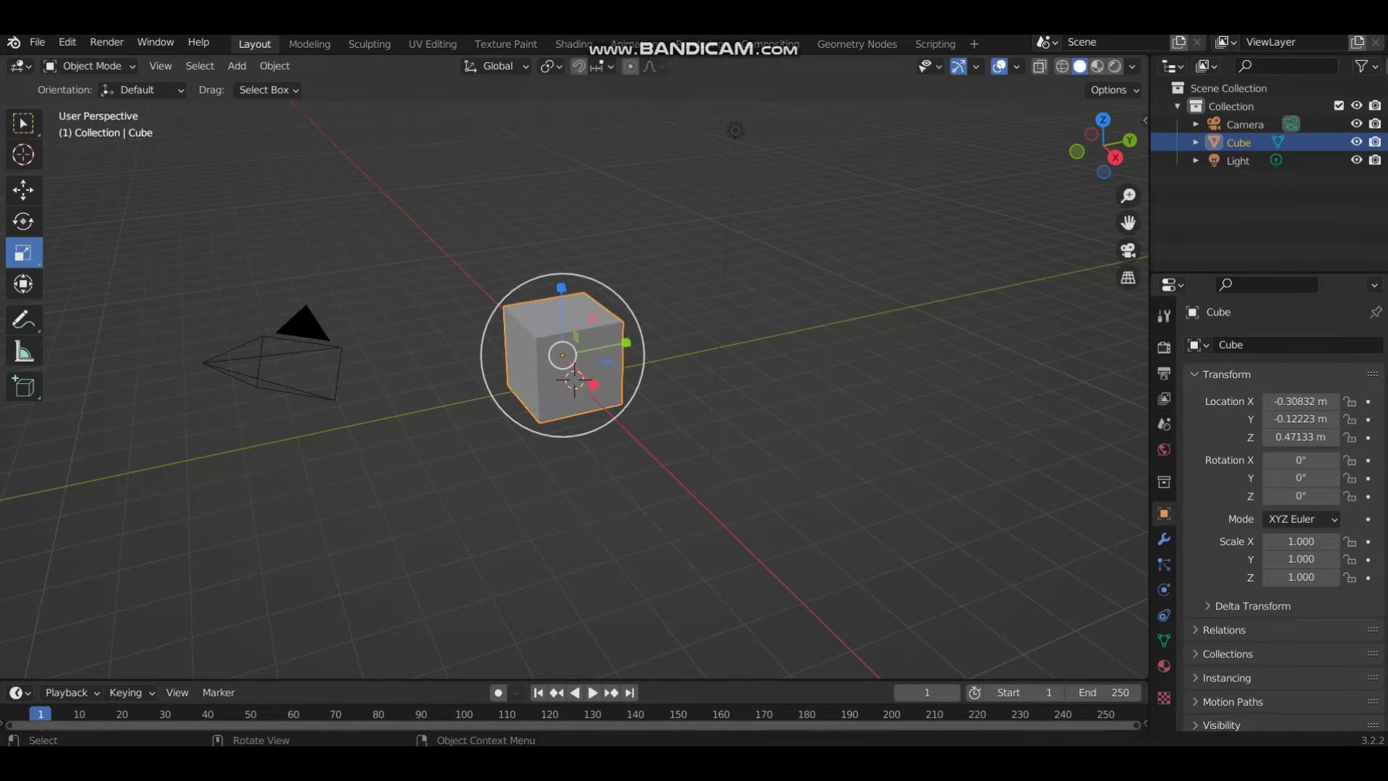
# - Try setting the cube's dimensions to 3.1 m in X, 3.5 m in Y and 2.6 m in Z, and undo these changes
pyautogui.press('n')
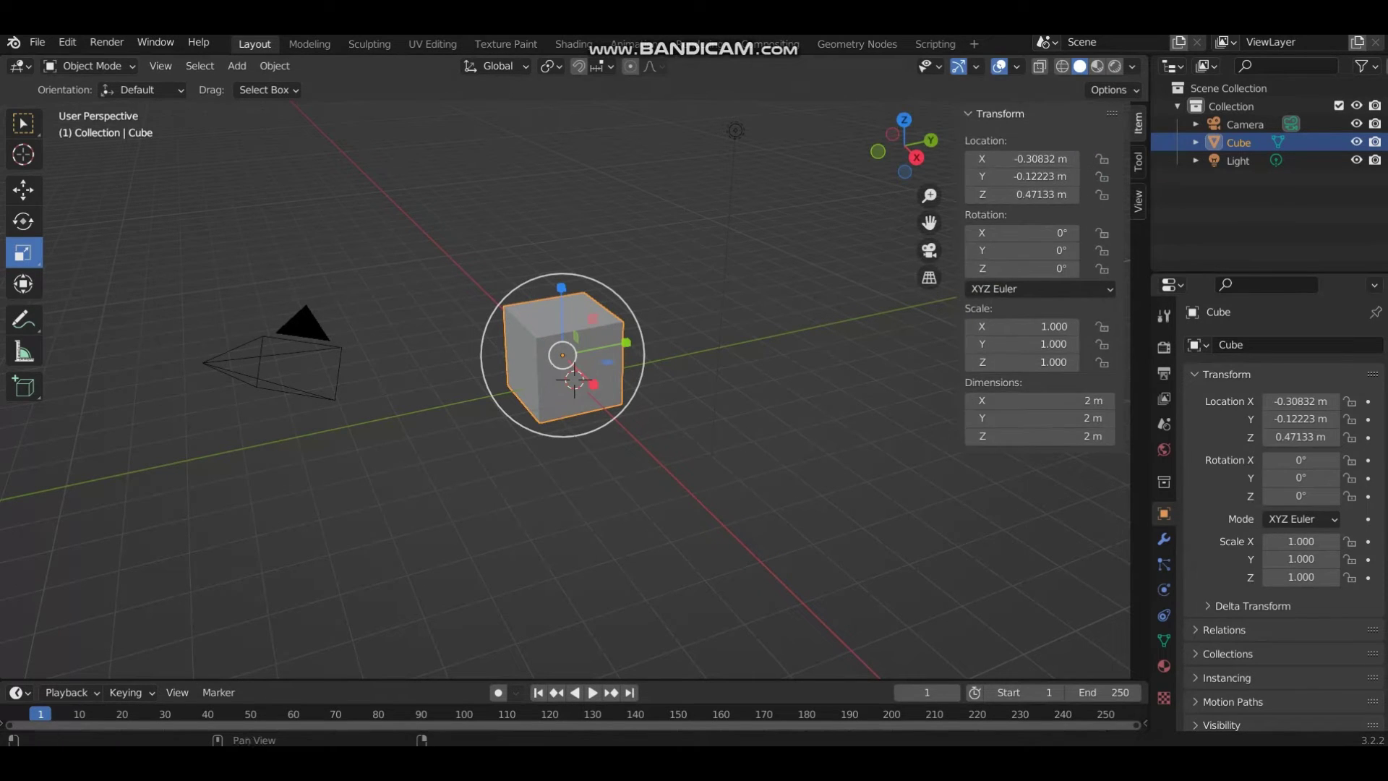
pyautogui.moveTo(1041, 418); pyautogui.dragTo(1067, 436)
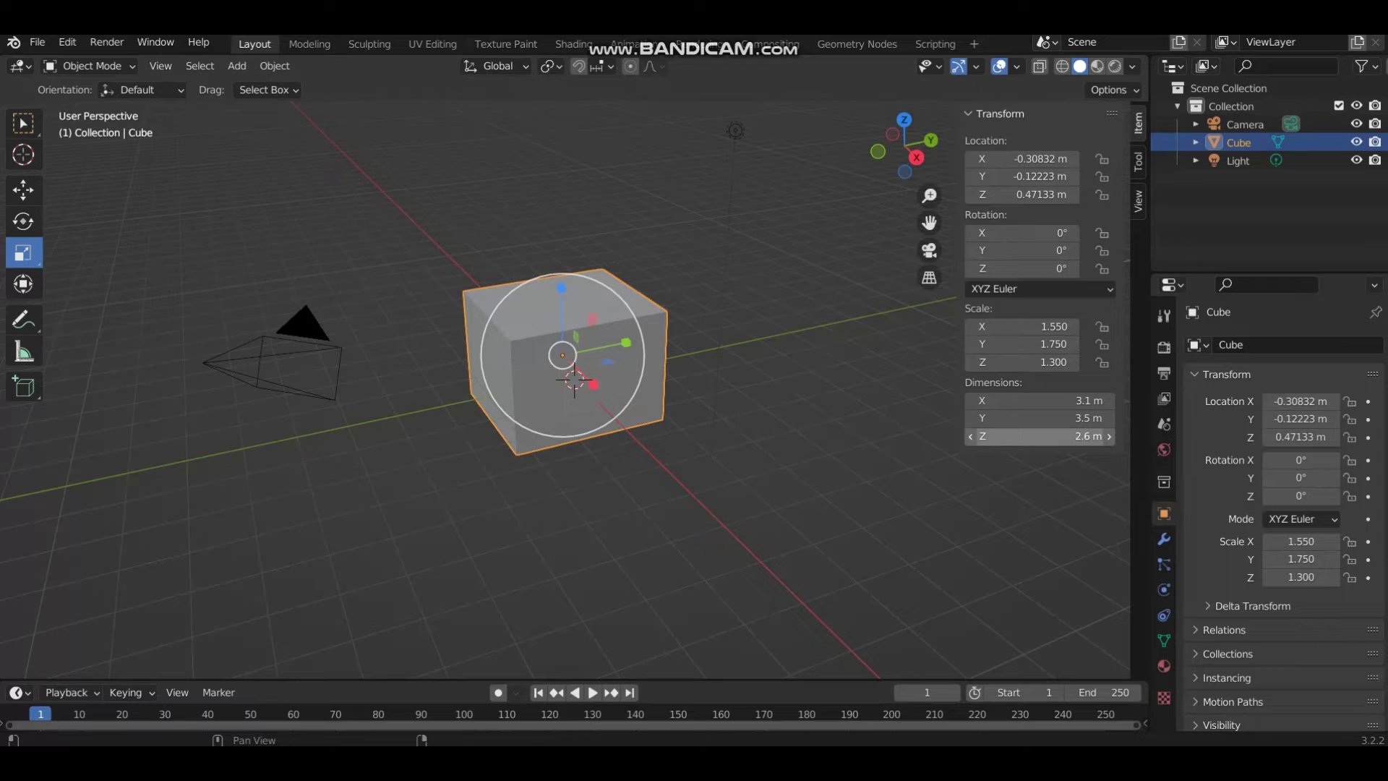
pyautogui.hotkey('ctrl', 'z')
pyautogui.hotkey('ctrl', 'z')
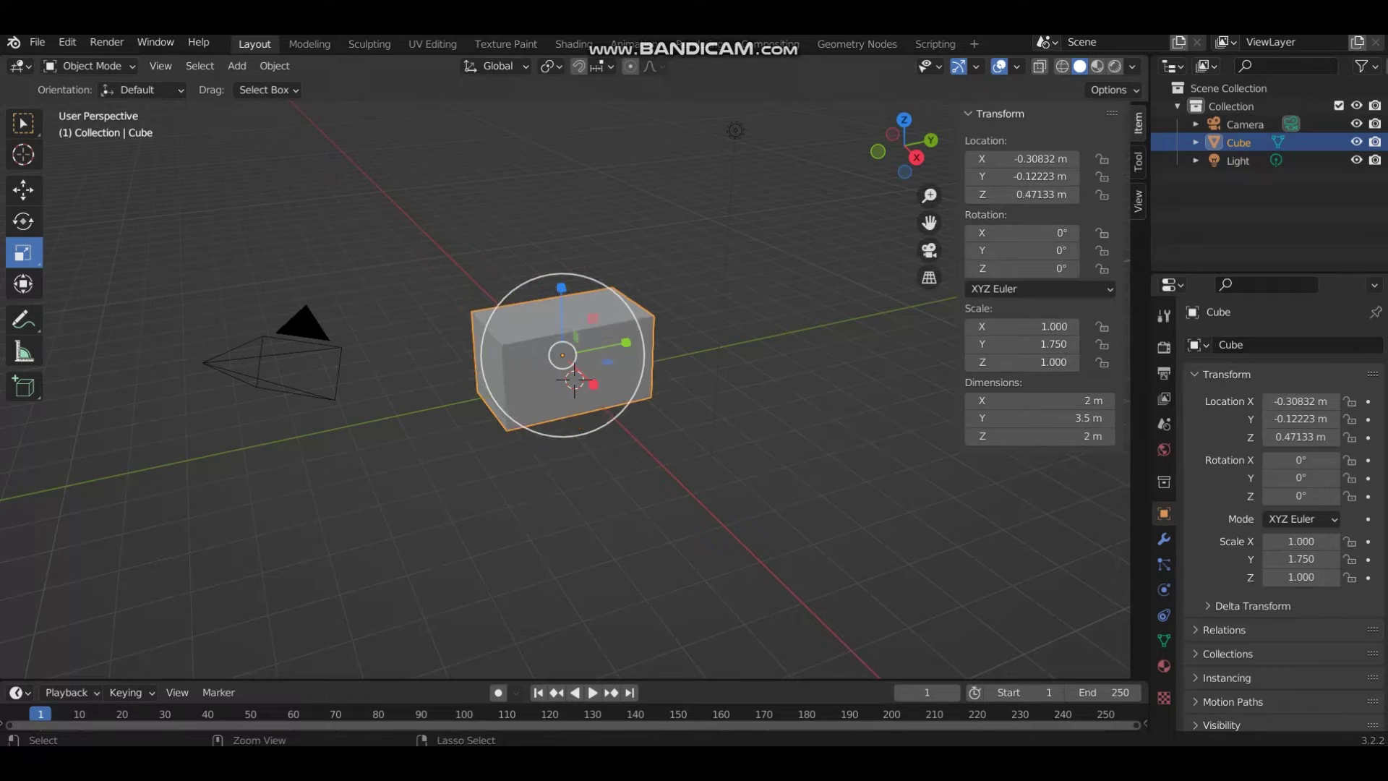
pyautogui.hotkey('ctrl', 'z')
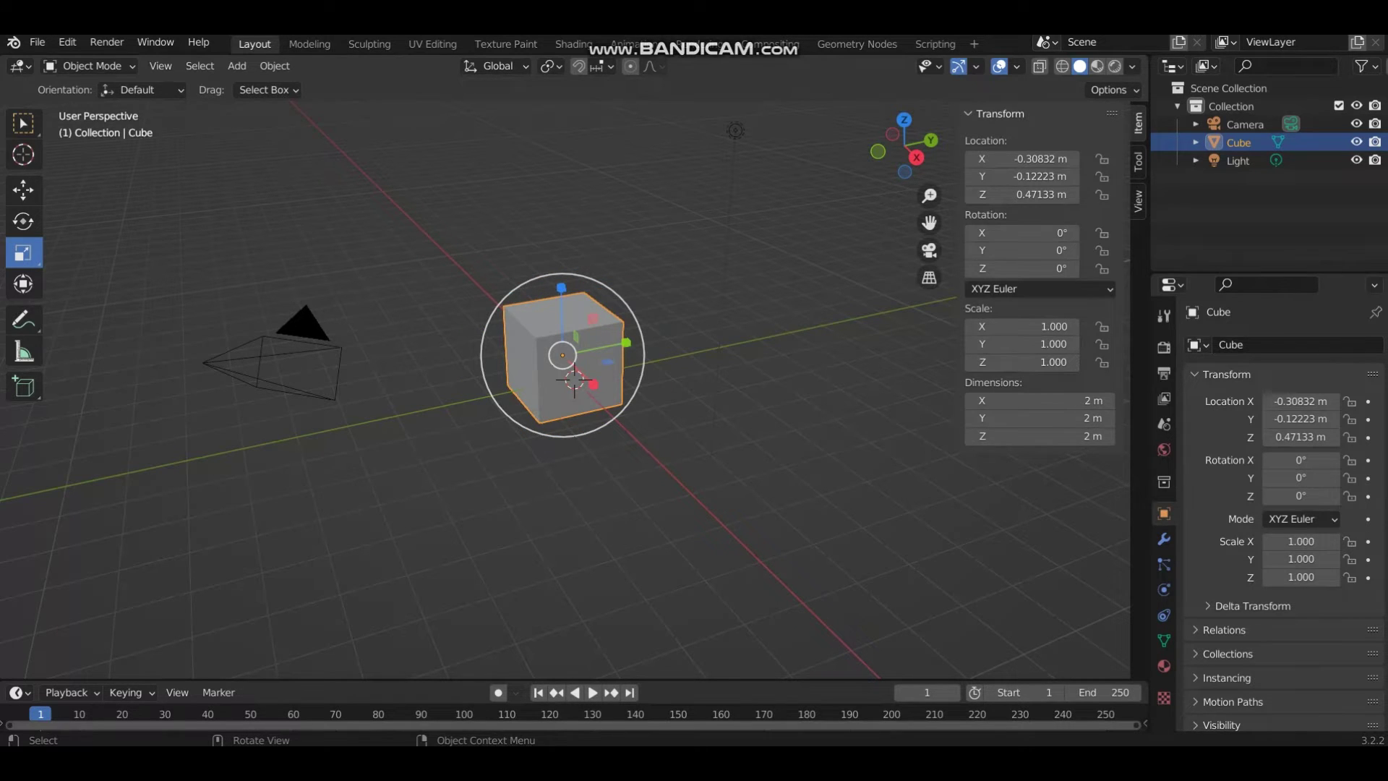
pyautogui.press('n')
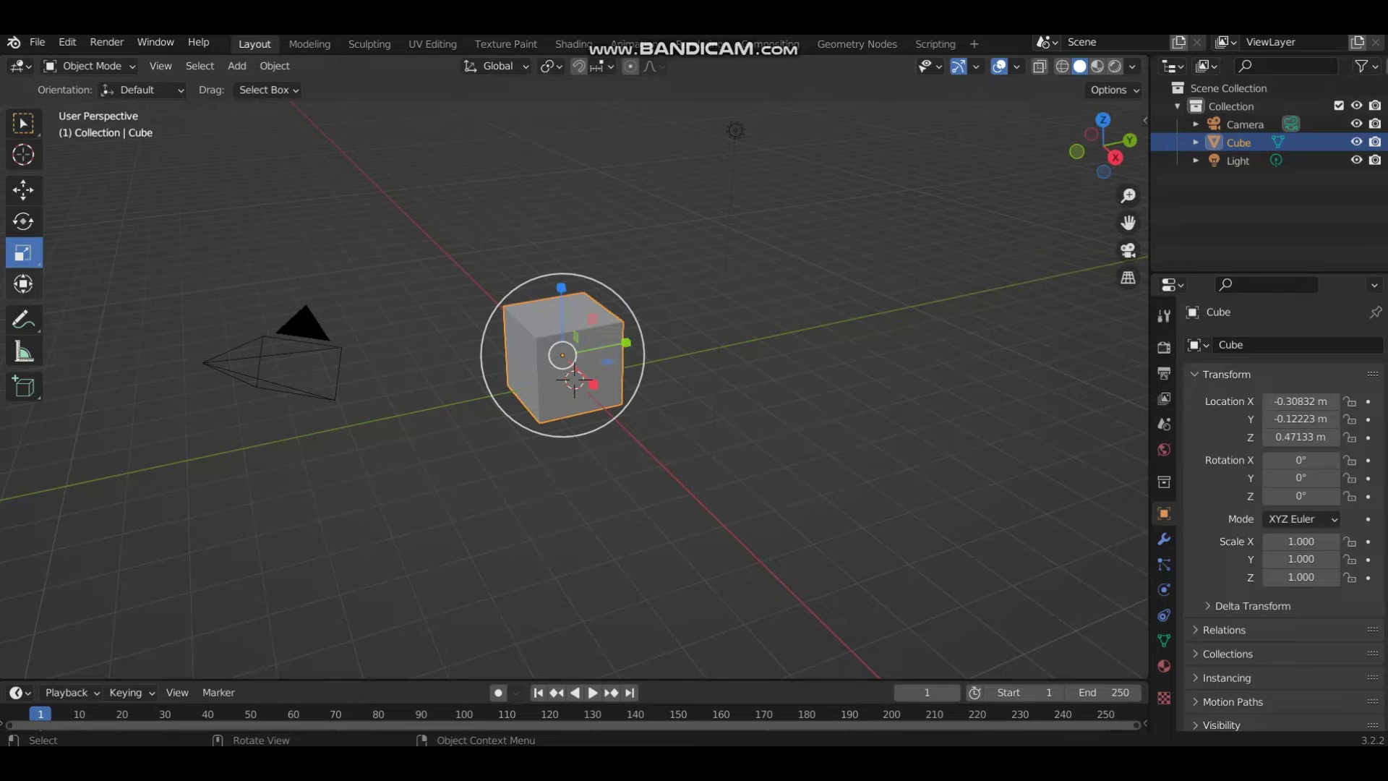
# - Try rotating the cube and scaling it to about 0.8 along Z with the combined Transform tool, and undo both
pyautogui.hotkey('shift', 'space')
pyautogui.press('t')
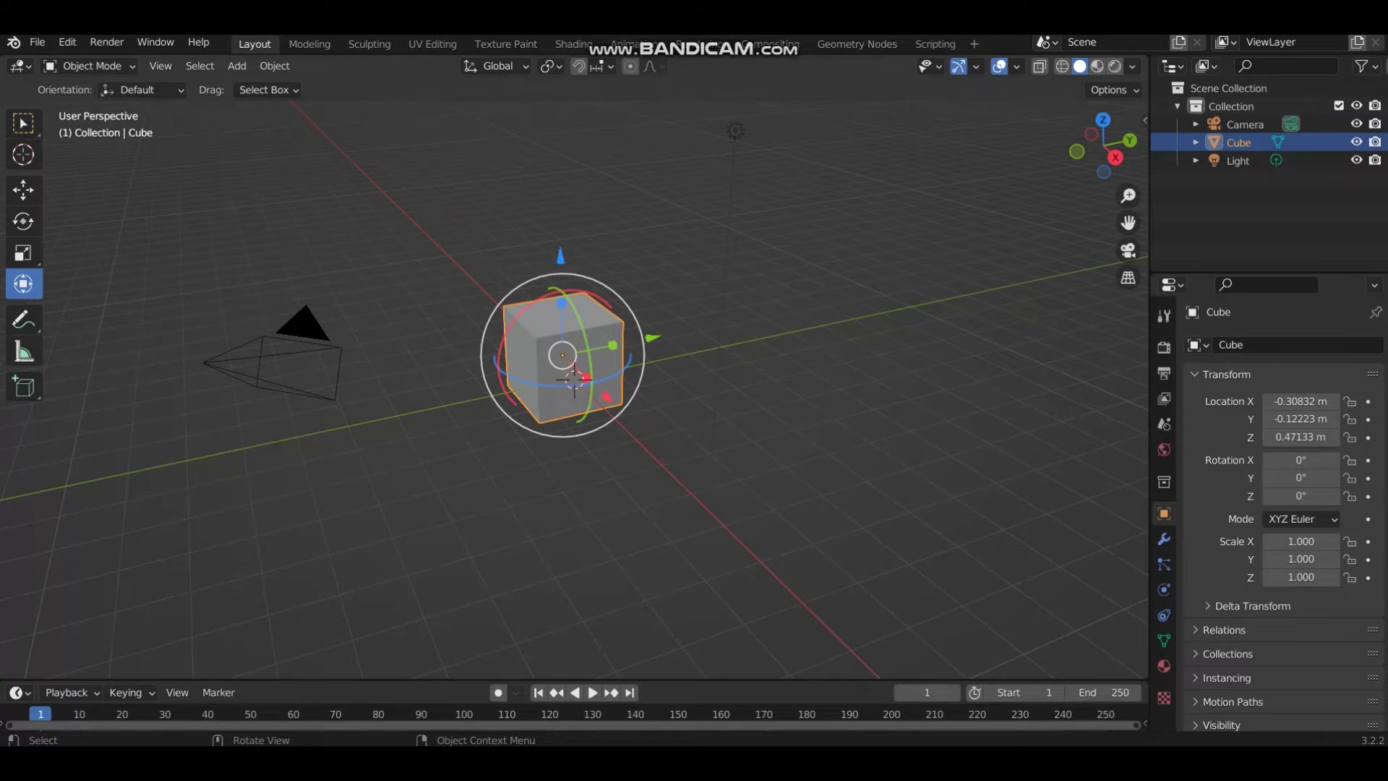
pyautogui.moveTo(579, 325)
pyautogui.mouseDown()
pyautogui.moveTo(616, 355)
pyautogui.moveTo(522, 336)
pyautogui.moveTo(561, 281)
pyautogui.moveTo(561, 311)
pyautogui.mouseUp()
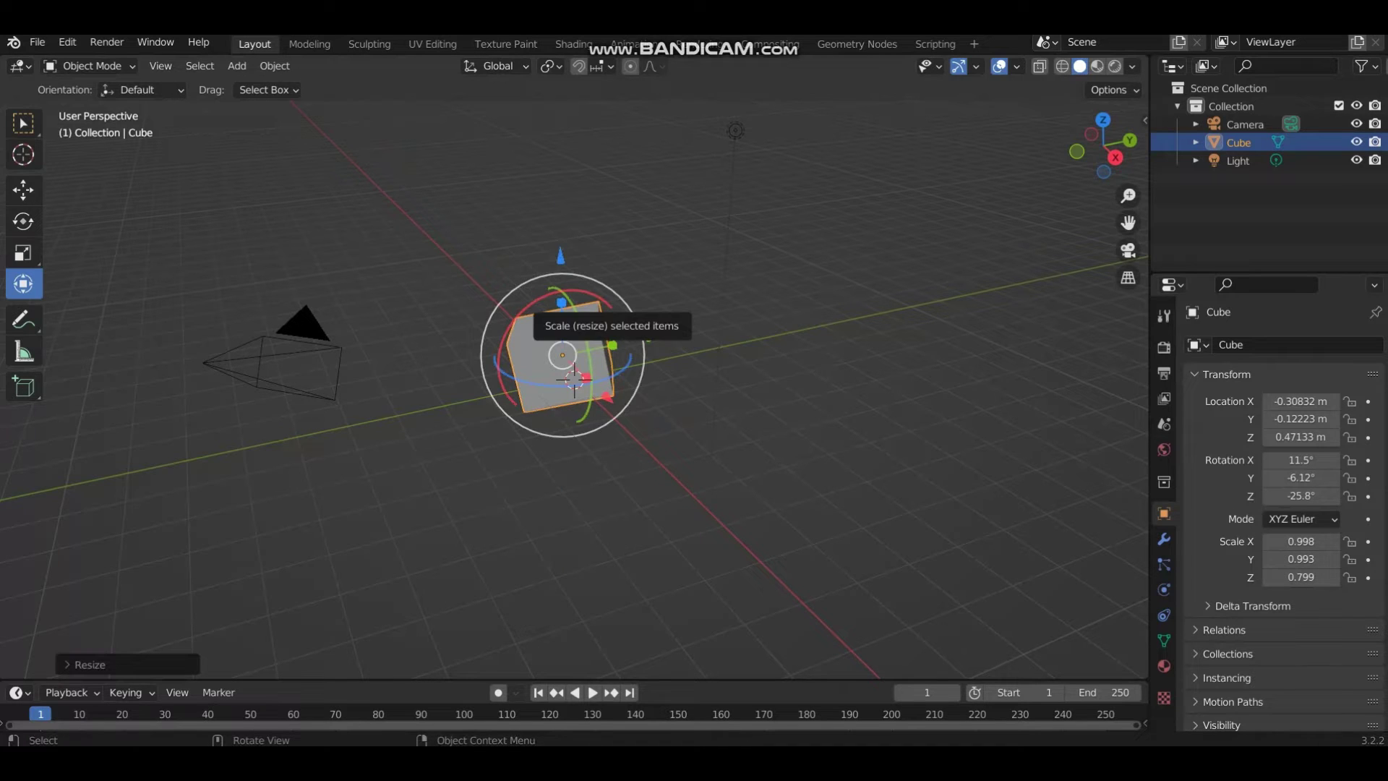
pyautogui.hotkey('ctrl', 'z')
pyautogui.hotkey('ctrl', 'z')
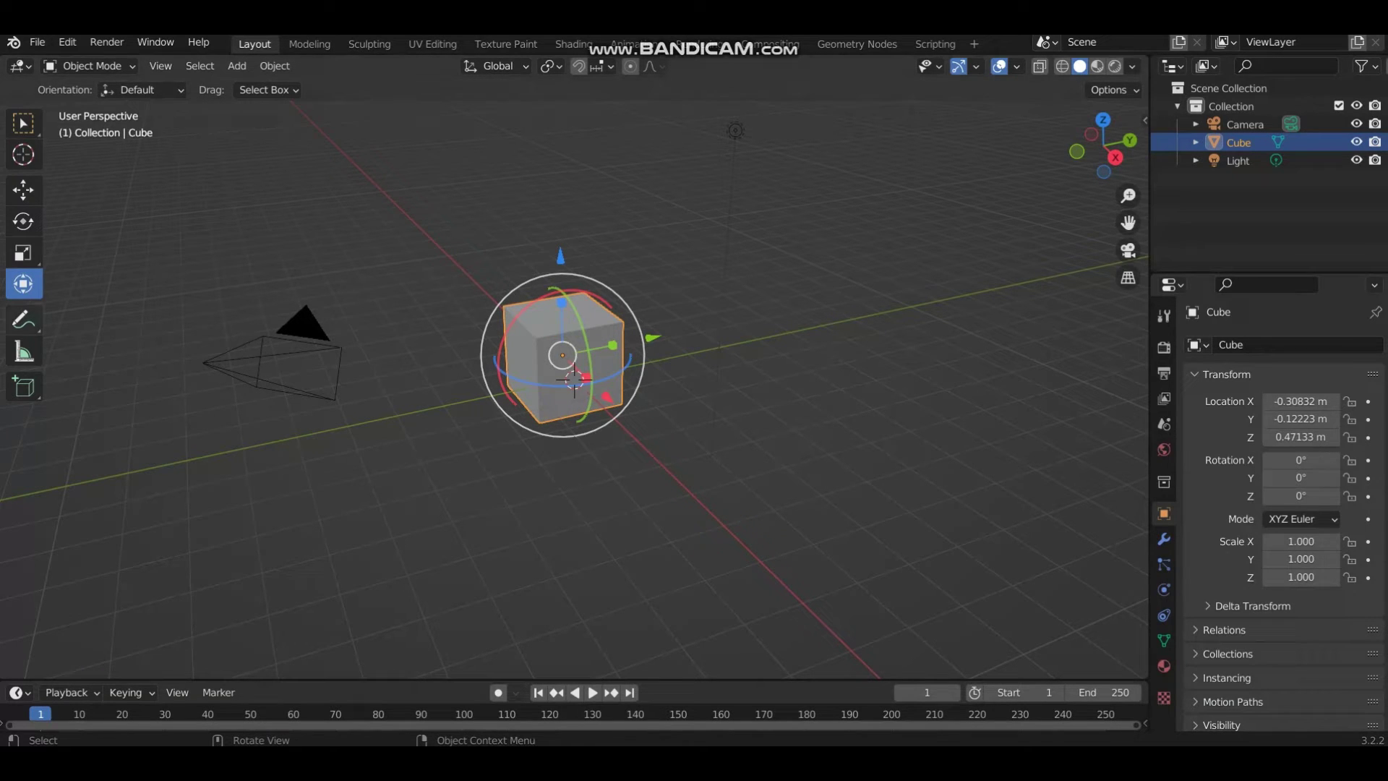
# - Draw freehand annotations with the Annotate tool: a circled letter "a" above the cube and strokes beside and over it
pyautogui.click(23, 318)
pyautogui.moveTo(510, 203)
pyautogui.mouseDown()
pyautogui.moveTo(489, 223)
pyautogui.moveTo(494, 204)
pyautogui.moveTo(533, 209)
pyautogui.moveTo(548, 243)
pyautogui.moveTo(450, 201)
pyautogui.moveTo(551, 160)
pyautogui.mouseUp()
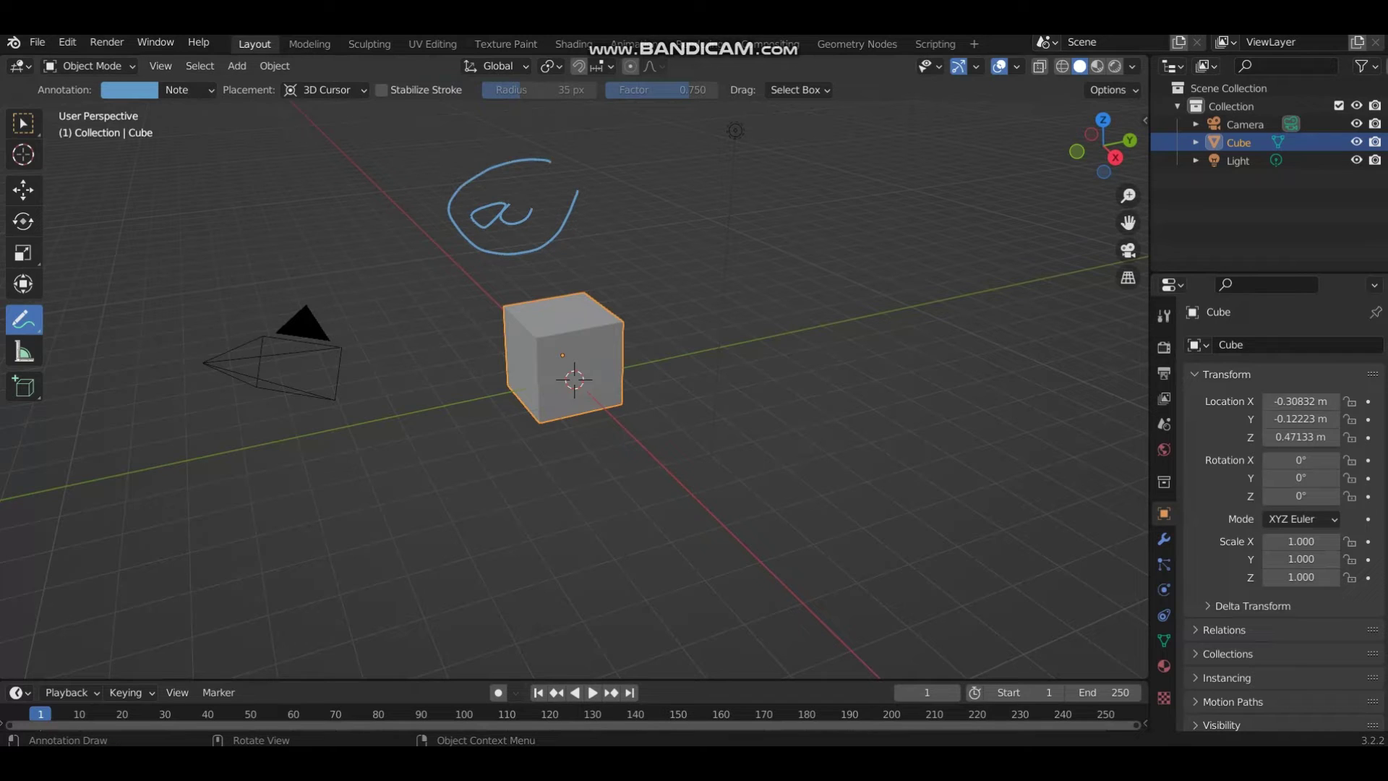
pyautogui.moveTo(649, 200)
pyautogui.mouseDown()
pyautogui.moveTo(599, 200)
pyautogui.moveTo(612, 193)
pyautogui.mouseUp()
pyautogui.moveTo(589, 331); pyautogui.dragTo(588, 462)
pyautogui.moveTo(607, 368); pyautogui.dragTo(548, 378)
# - Erase all the freehand annotation strokes over and above the cube
pyautogui.press('ctrl')
pyautogui.moveTo(536, 380)
pyautogui.keyDown('ctrl'); pyautogui.mouseDown()
pyautogui.moveTo(615, 368)
pyautogui.moveTo(587, 463)
pyautogui.mouseUp(); pyautogui.keyUp('ctrl')
pyautogui.moveTo(596, 201)
pyautogui.keyDown('ctrl'); pyautogui.mouseDown()
pyautogui.moveTo(653, 198)
pyautogui.moveTo(481, 217)
pyautogui.mouseUp(); pyautogui.keyUp('ctrl')
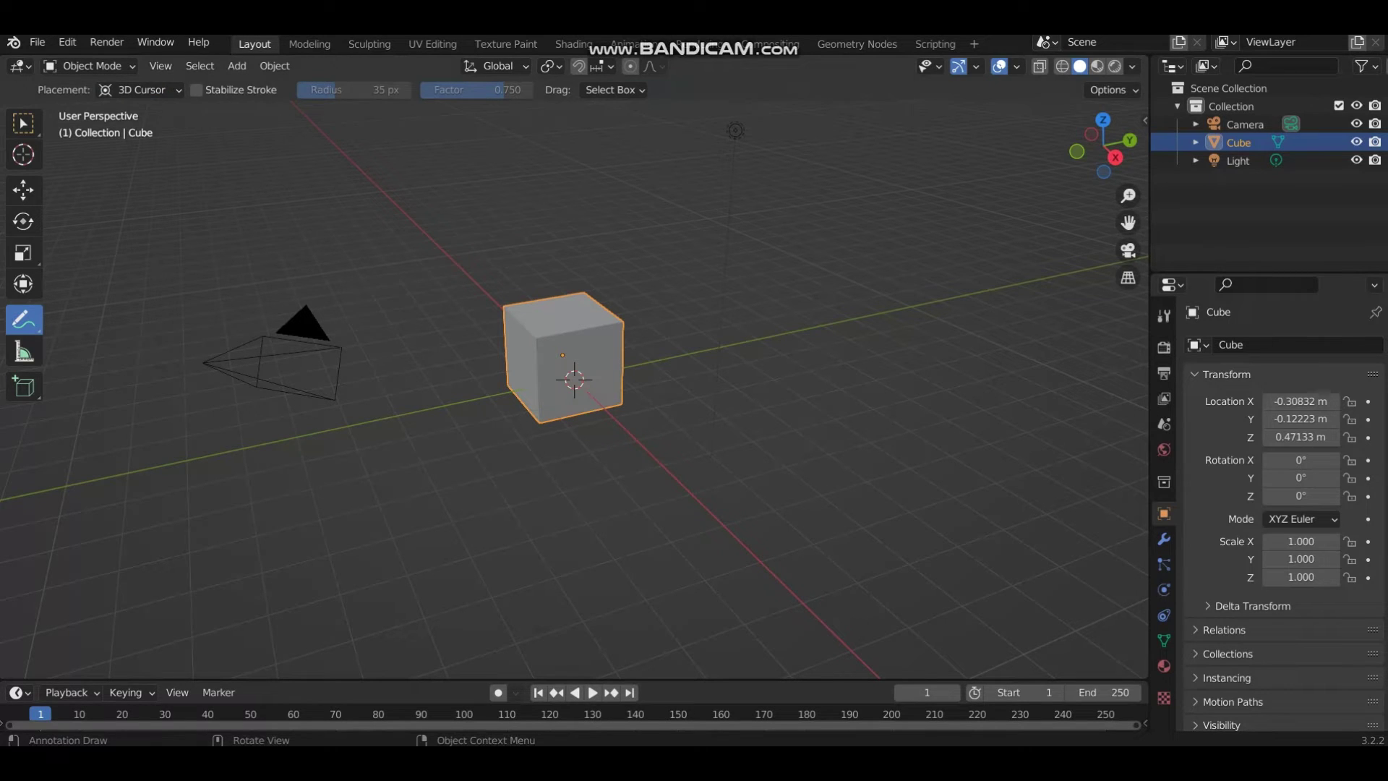
# - Measure across the cube's top face with the Measure tool, and delete the ruler
pyautogui.hotkey('shift', 'space')
pyautogui.press('m')
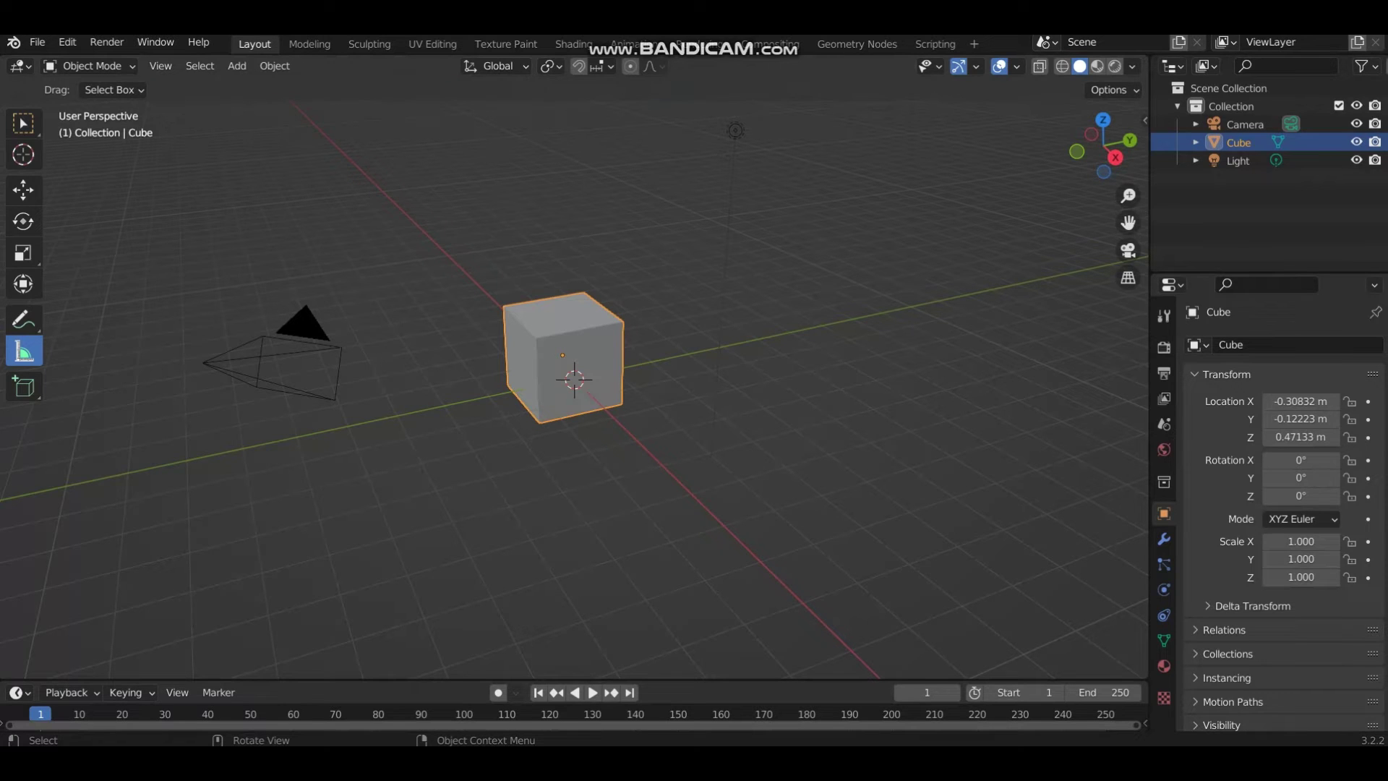
pyautogui.moveTo(605, 307); pyautogui.dragTo(525, 320)
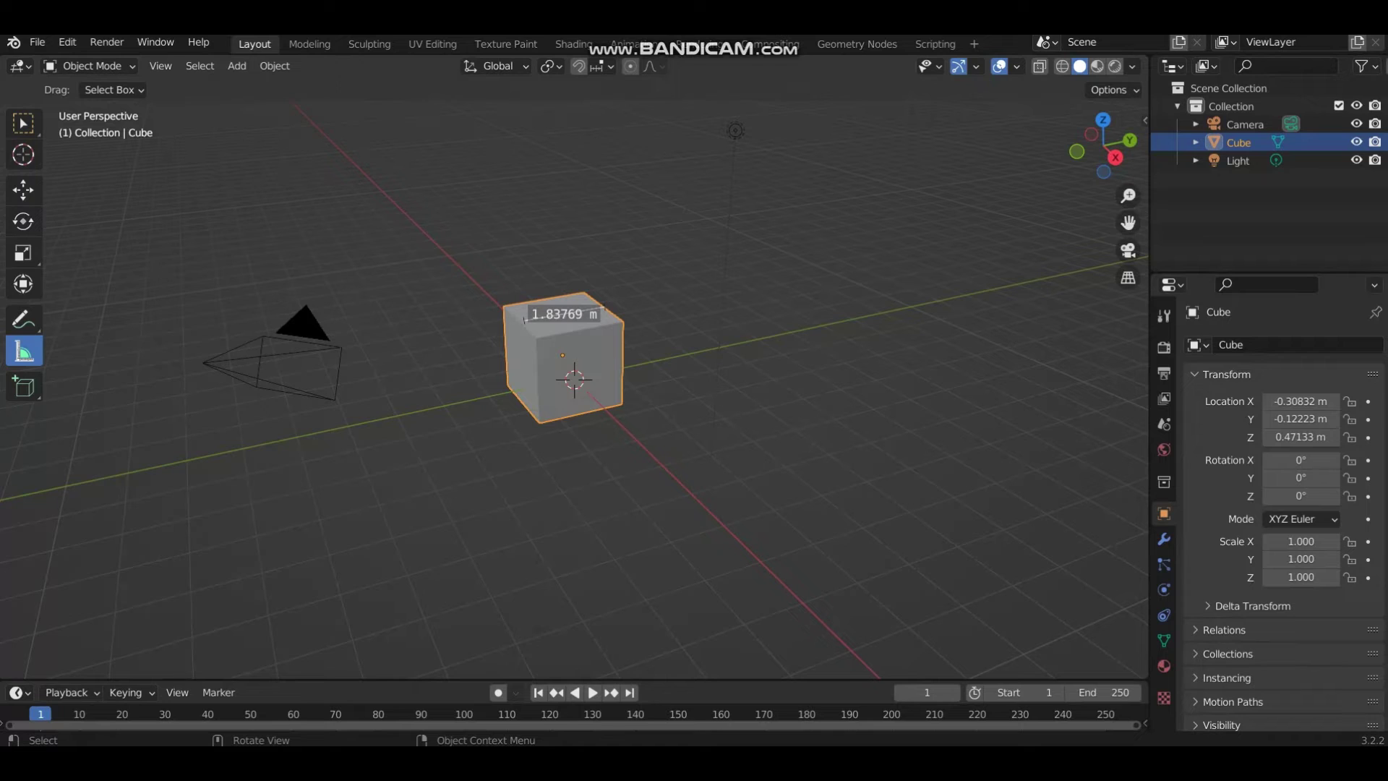
pyautogui.press('Delete')
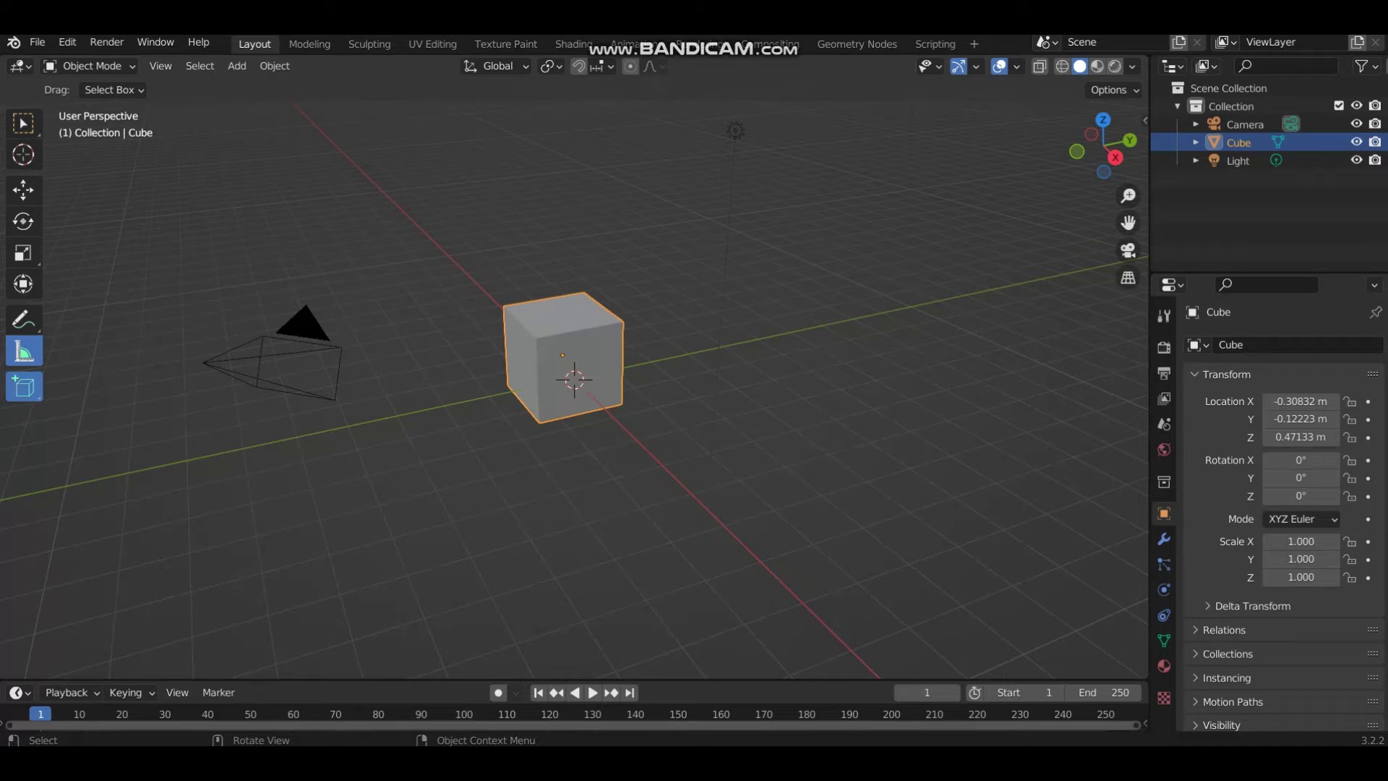
# - Draw four boxes of different sizes around the existing cube with the Add Cube tool
pyautogui.click(24, 387)
pyautogui.moveTo(518, 230); pyautogui.dragTo(350, 300)
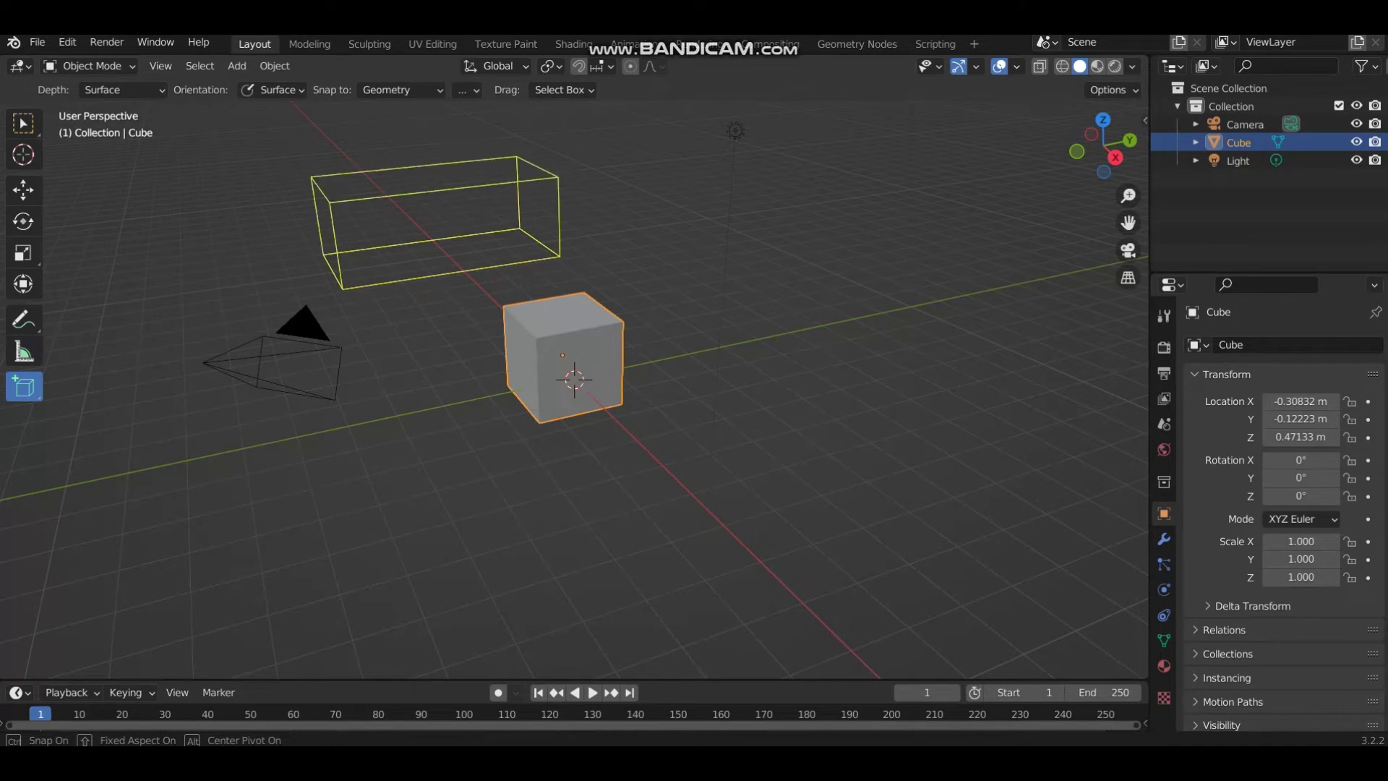
pyautogui.click(329, 161)
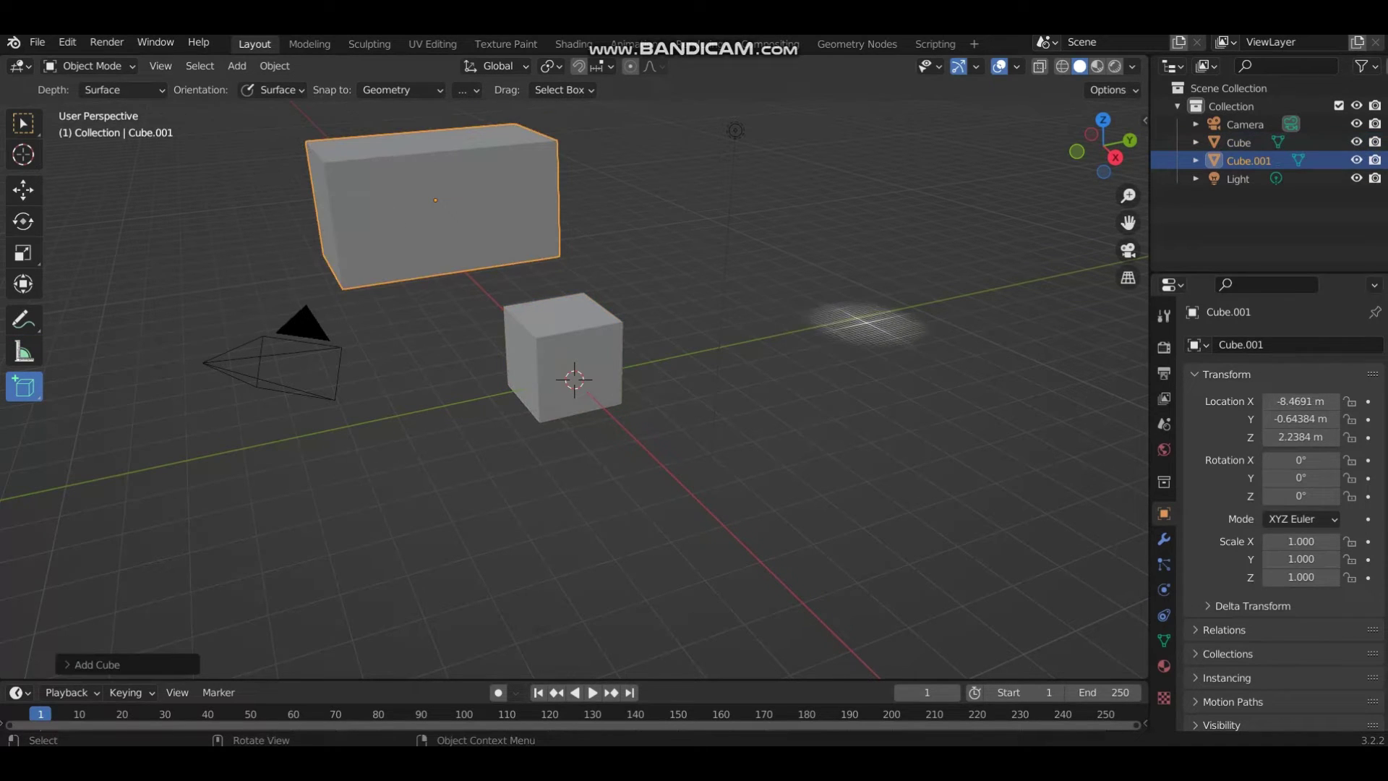
pyautogui.moveTo(868, 323)
pyautogui.mouseDown()
pyautogui.moveTo(732, 373)
pyautogui.moveTo(679, 443)
pyautogui.mouseUp()
pyautogui.click(687, 264)
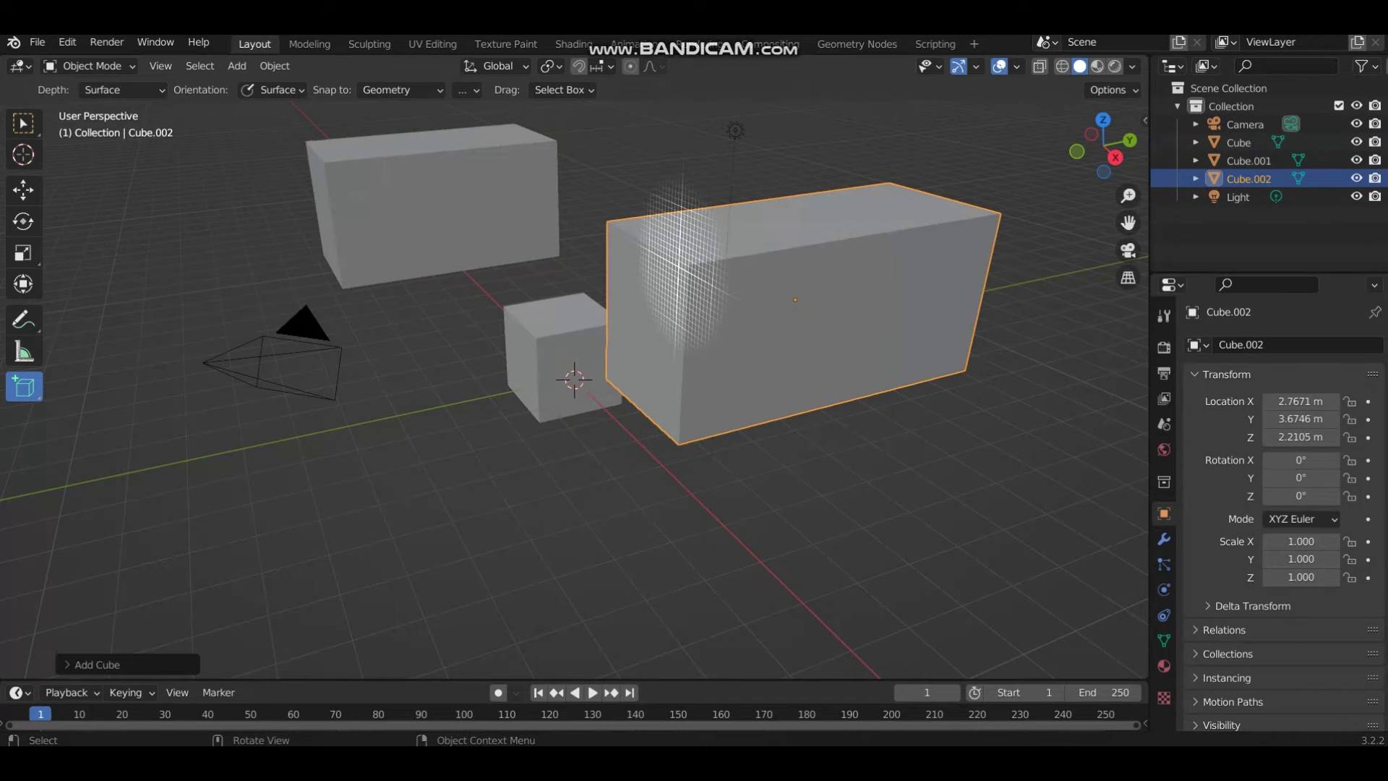
pyautogui.moveTo(434, 452); pyautogui.dragTo(216, 514)
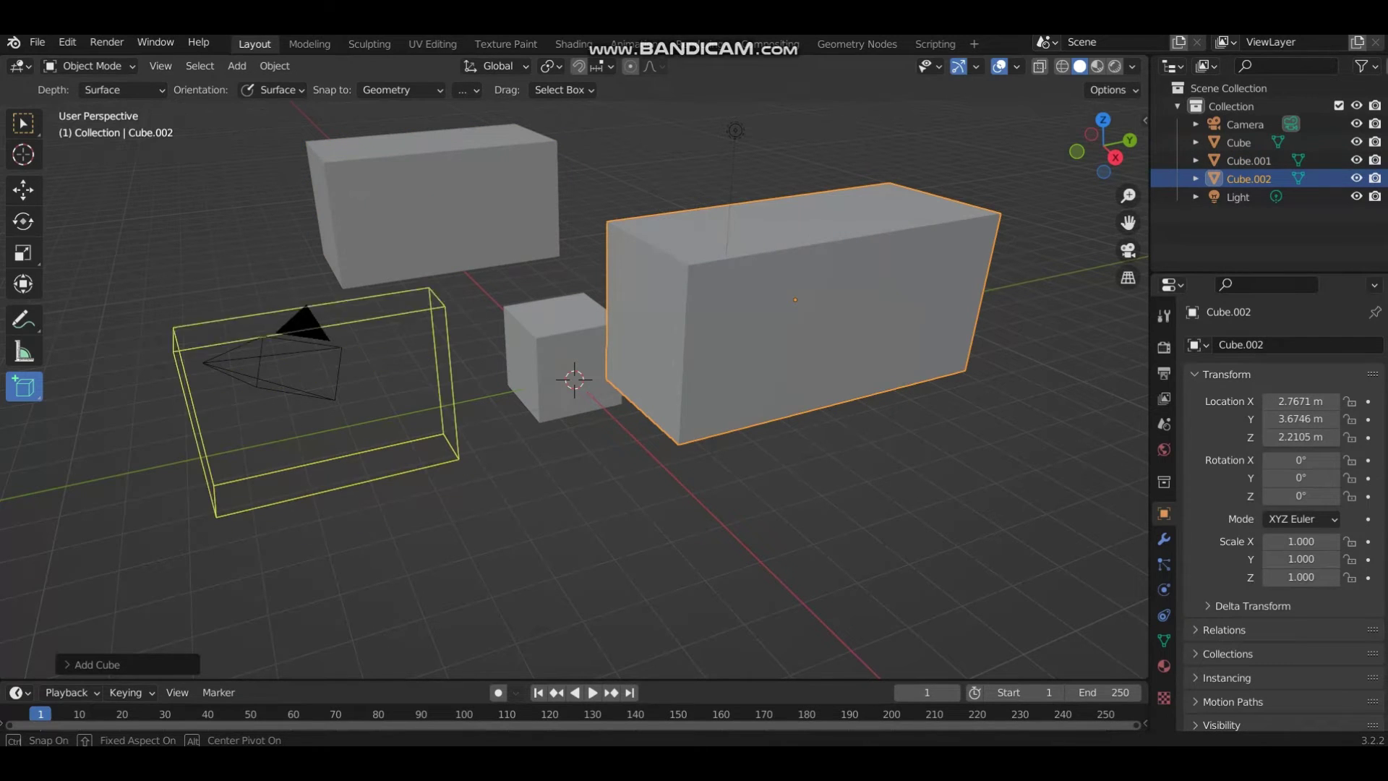
pyautogui.click(210, 245)
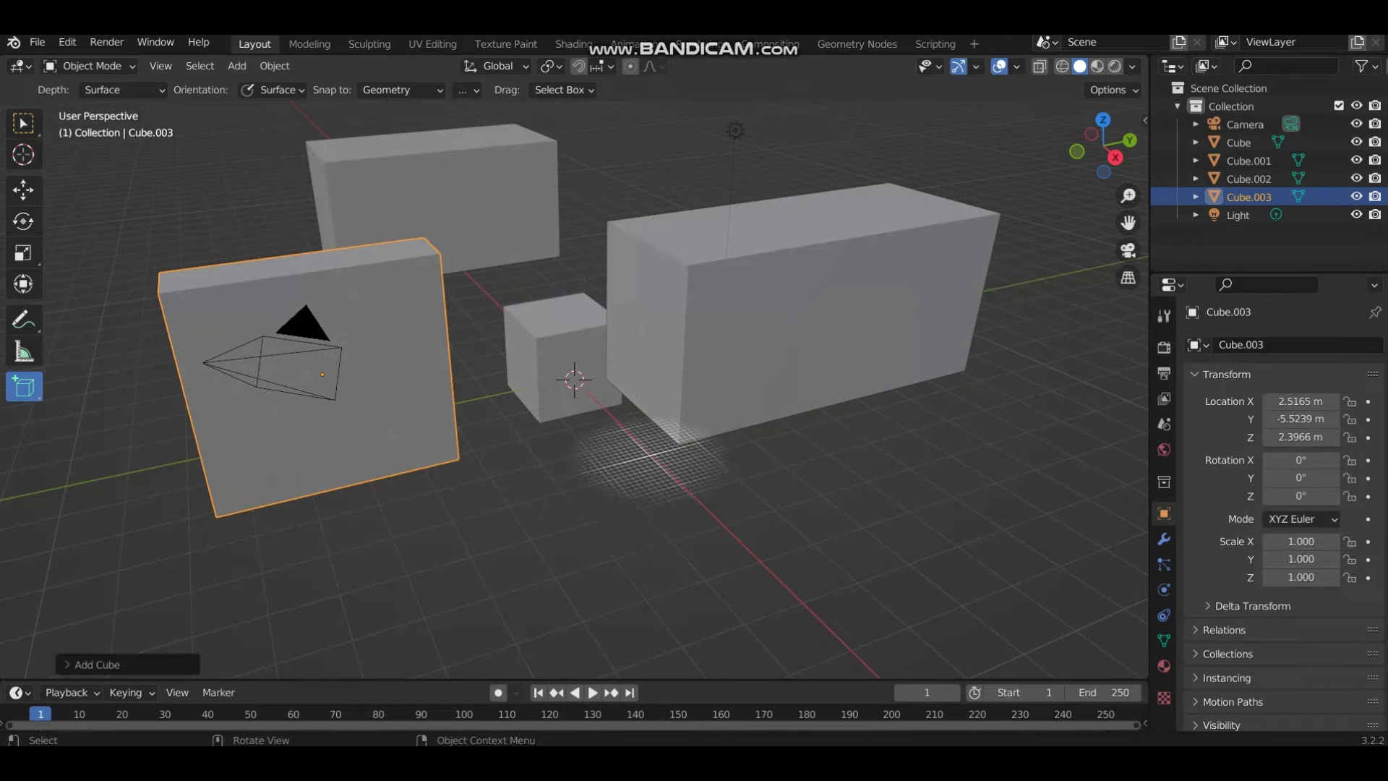
pyautogui.moveTo(694, 379); pyautogui.dragTo(909, 445)
pyautogui.click(910, 445)
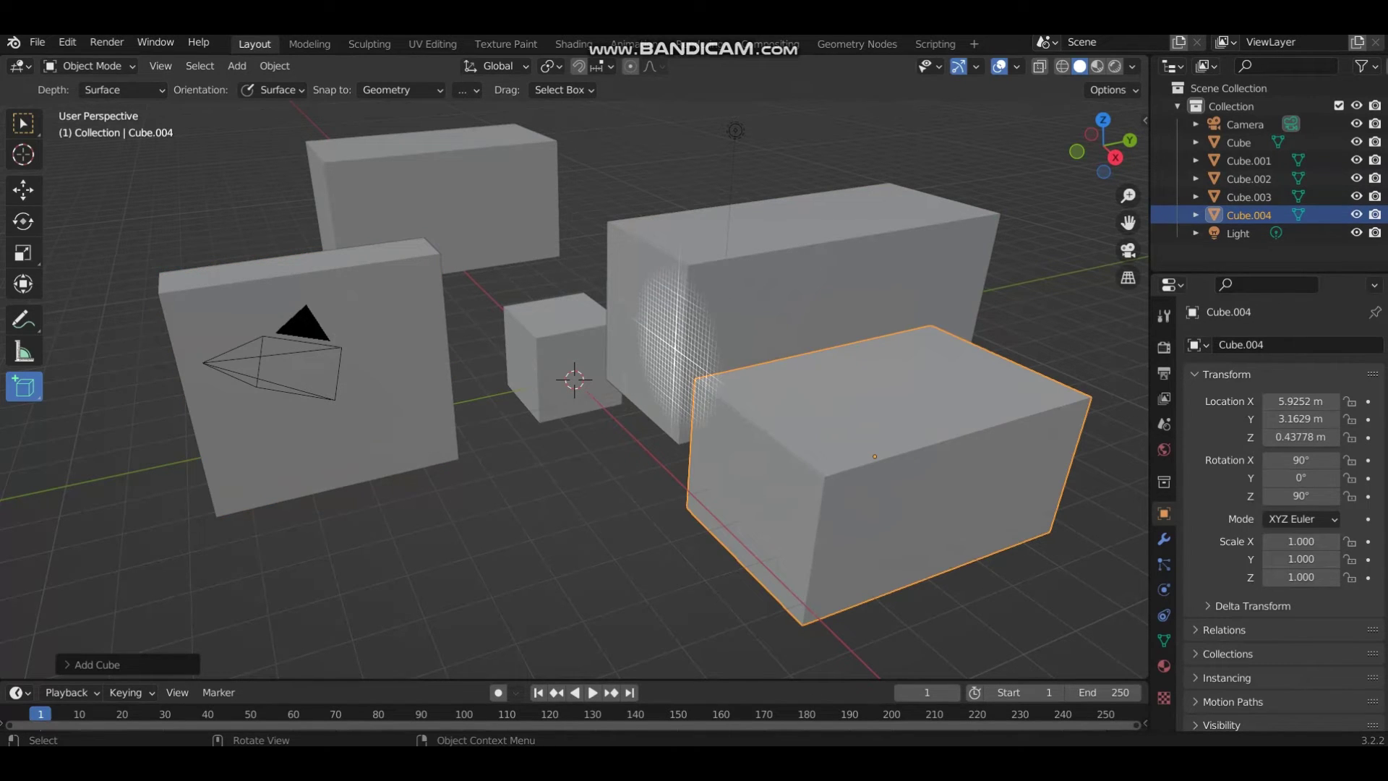
# - Undo the four added boxes so that only the original cube remains
pyautogui.hotkey('ctrl', 'z')
pyautogui.hotkey('ctrl', 'z')
pyautogui.hotkey('ctrl', 'z')
pyautogui.hotkey('ctrl', 'z')
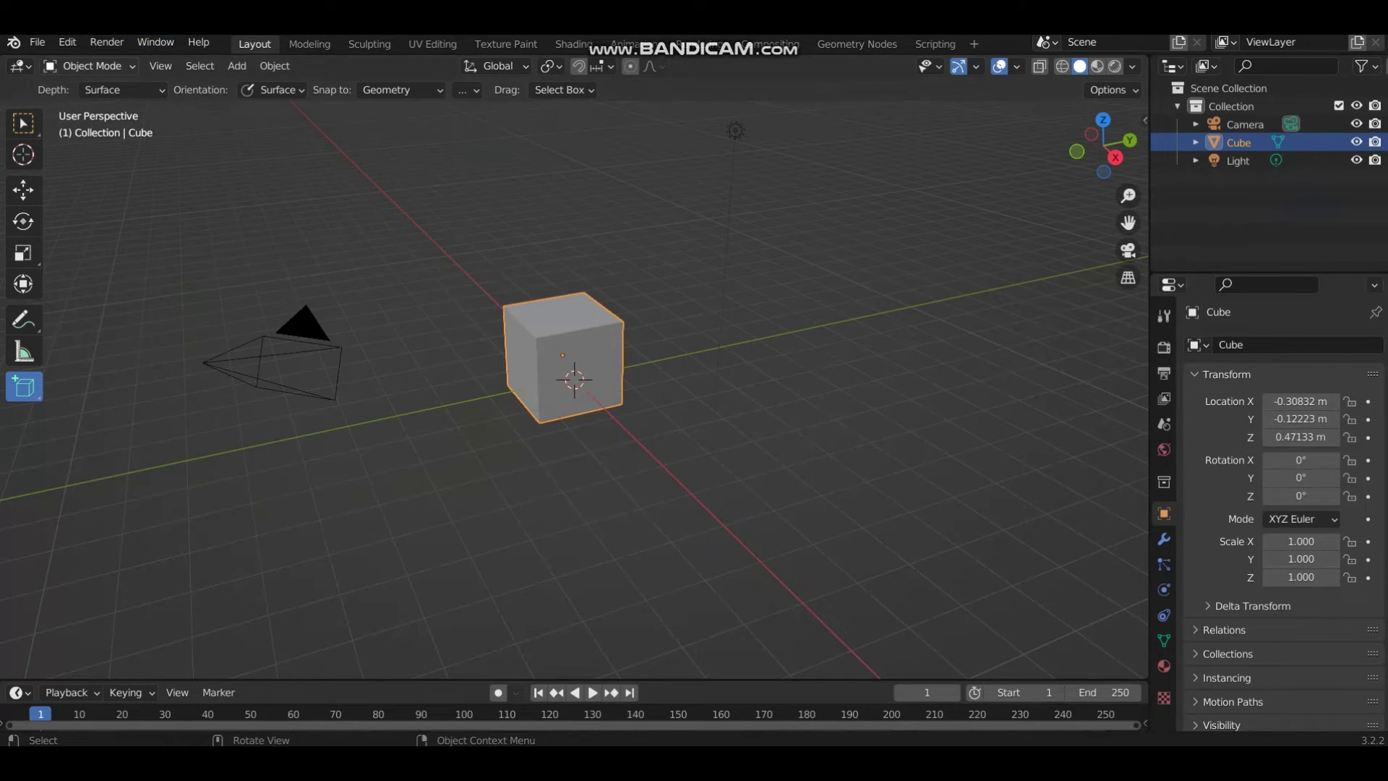
# - Activate the box selection tool in place of Add Cube and look over the available interaction modes, staying in Object Mode
pyautogui.click(88, 65)
pyautogui.press('Escape')
pyautogui.click(23, 123)
pyautogui.click(89, 65)
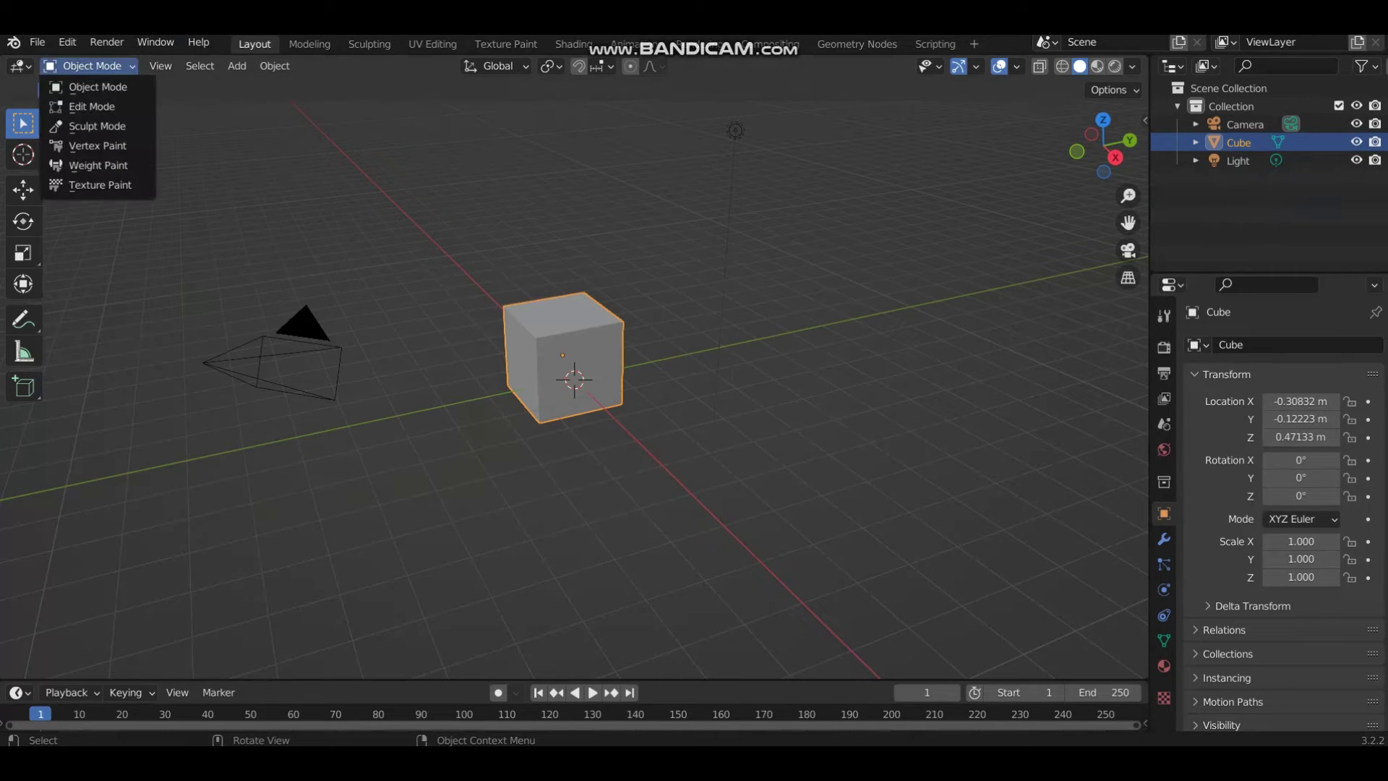
pyautogui.press('Escape')
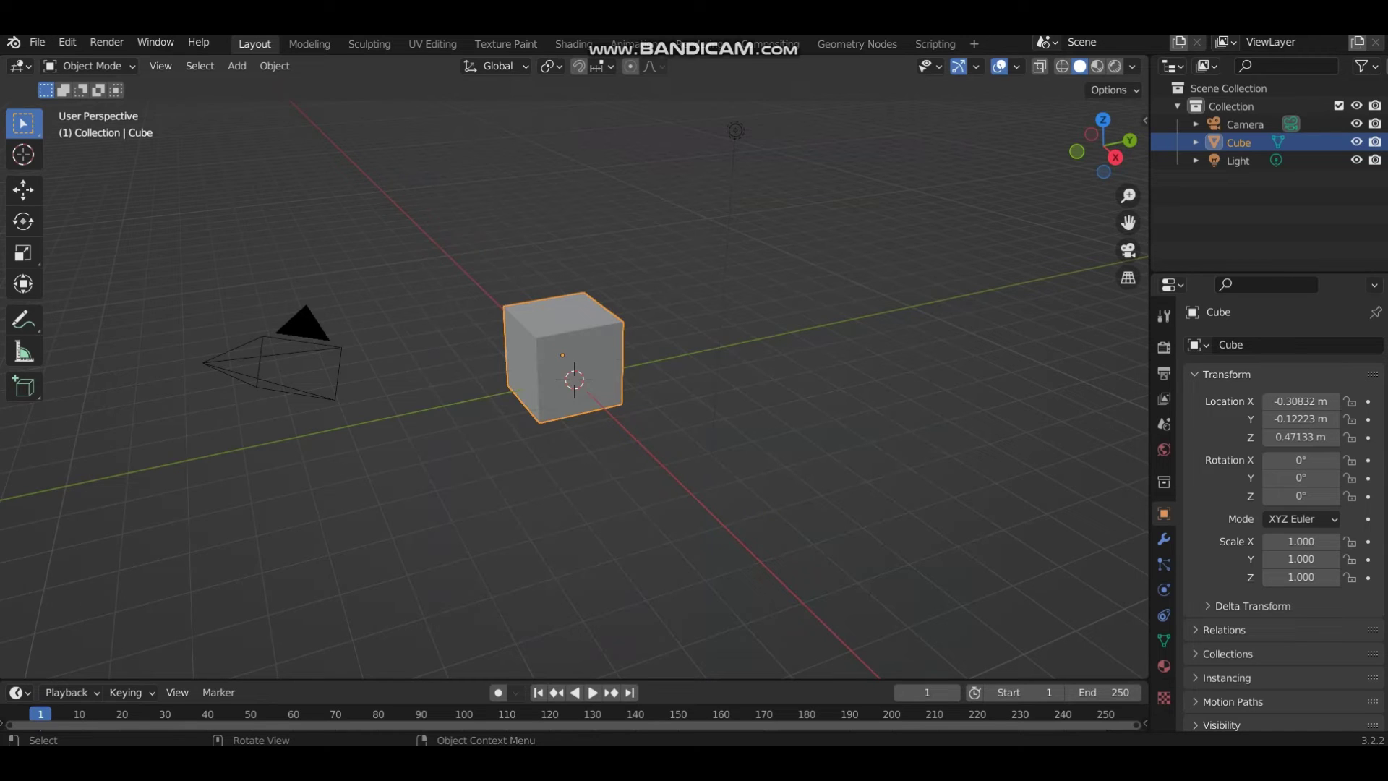
# - Examine the object types that can be added to the scene, including the Grease Pencil, Image and Mesh categories
pyautogui.click(236, 66)
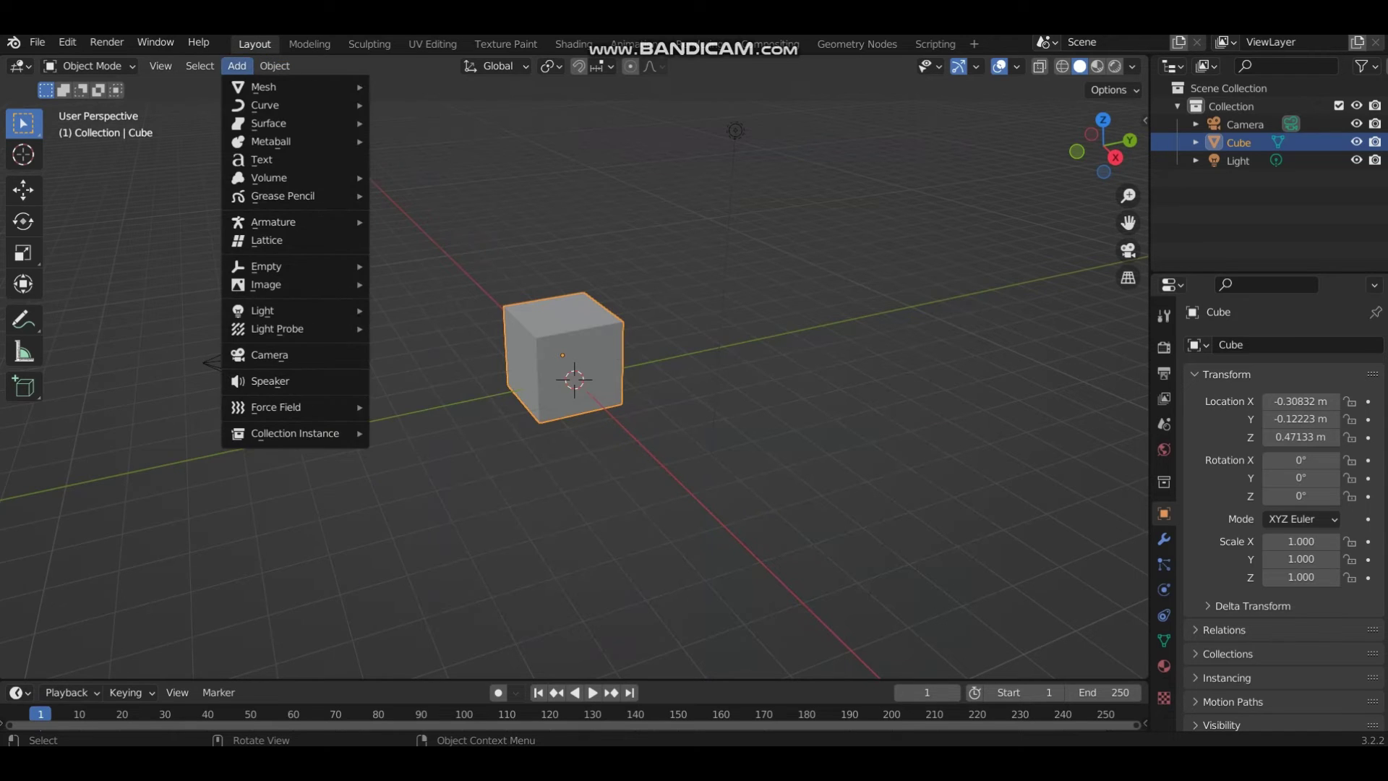
pyautogui.press('Escape')
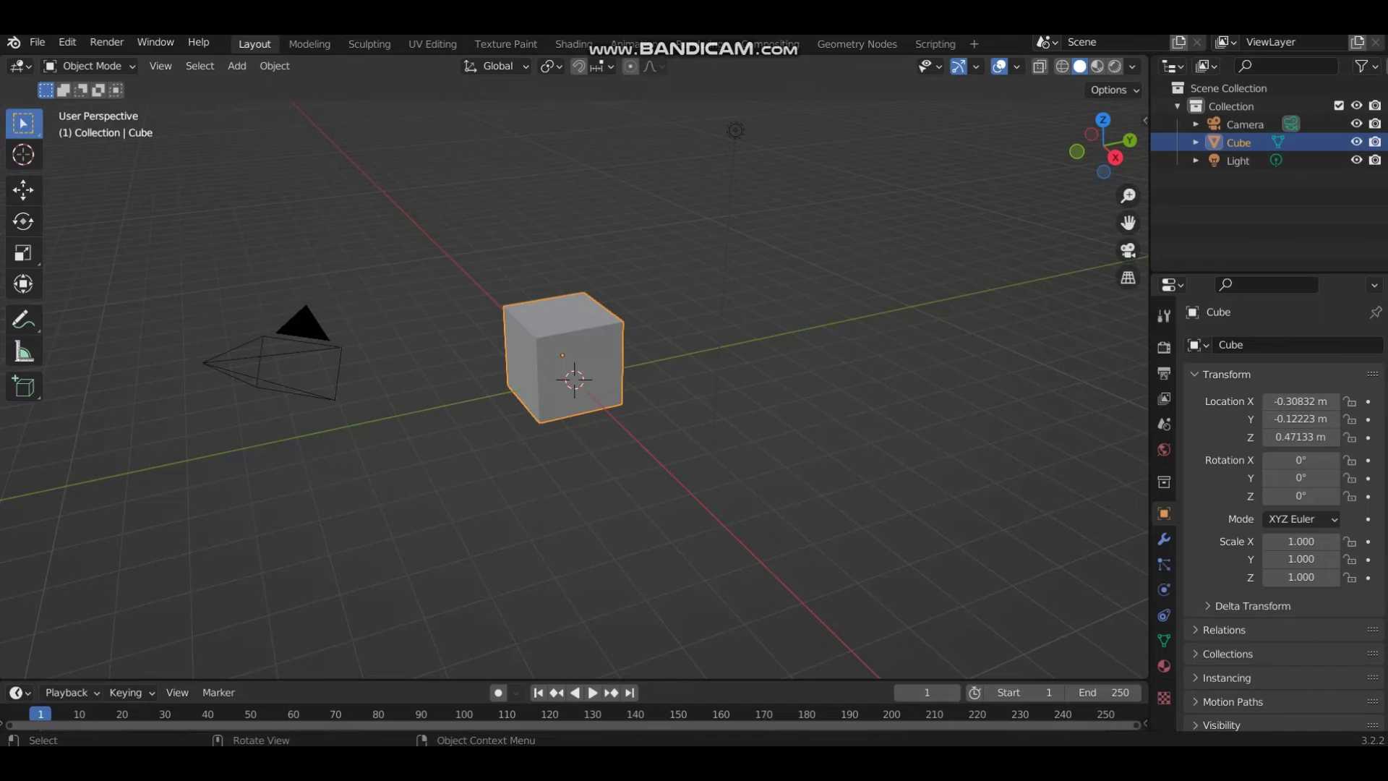
pyautogui.press('shift')
pyautogui.hotkey('shift', 'a')
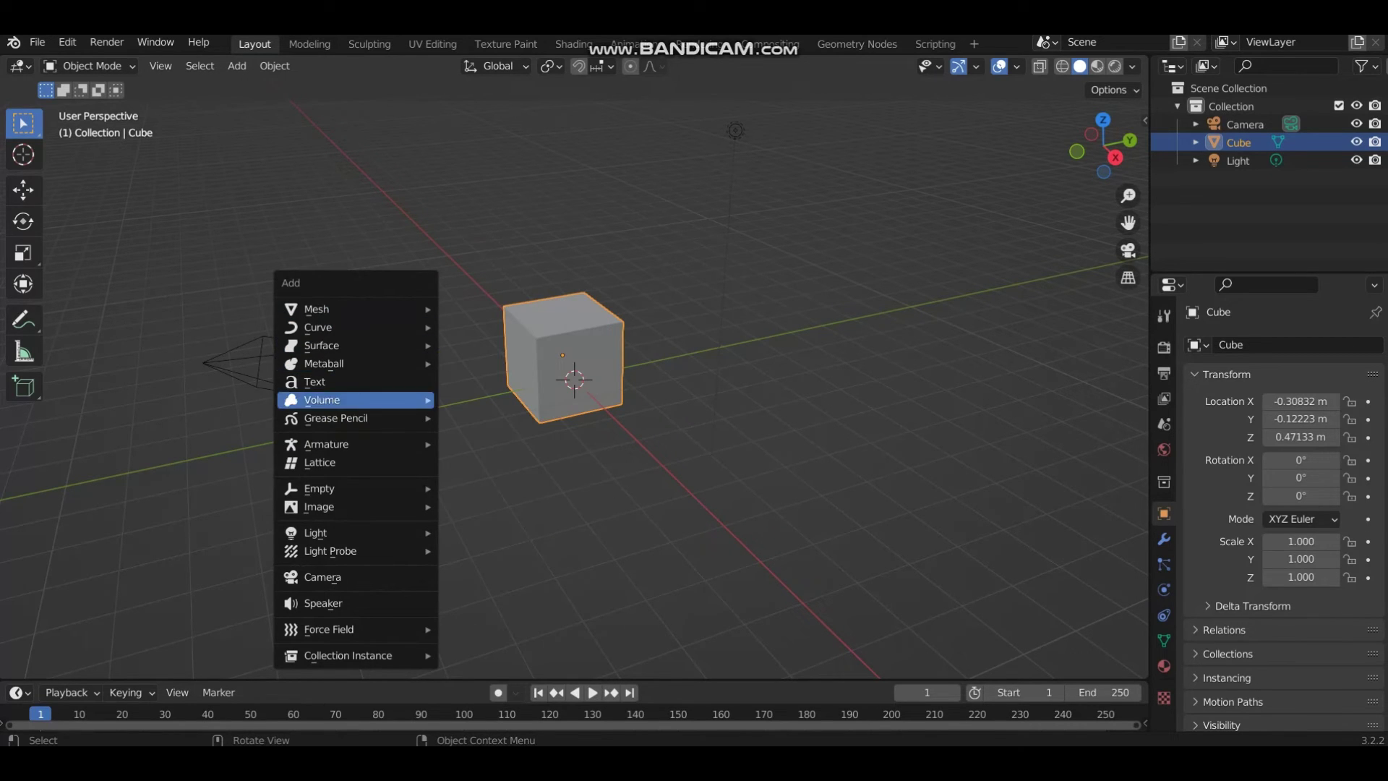
pyautogui.moveTo(347, 309)
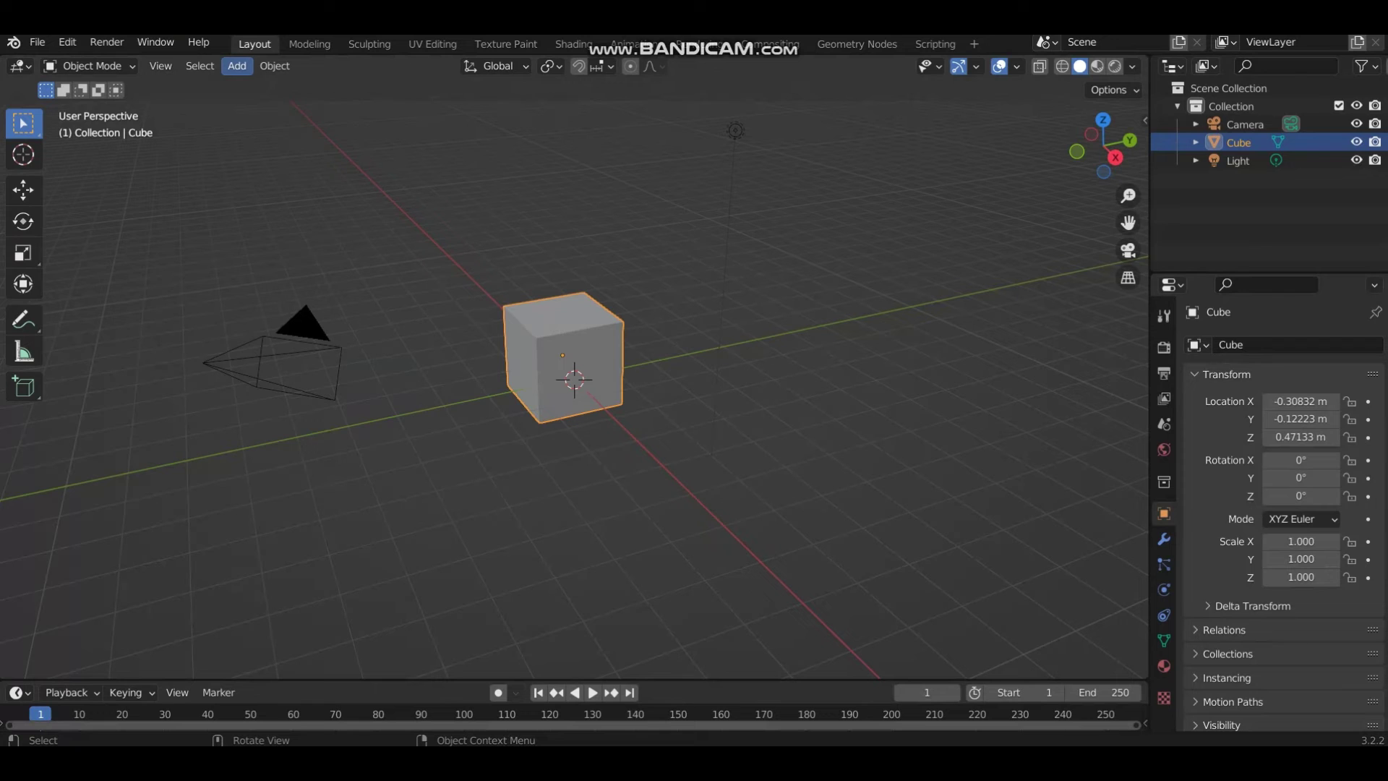
pyautogui.click(236, 66)
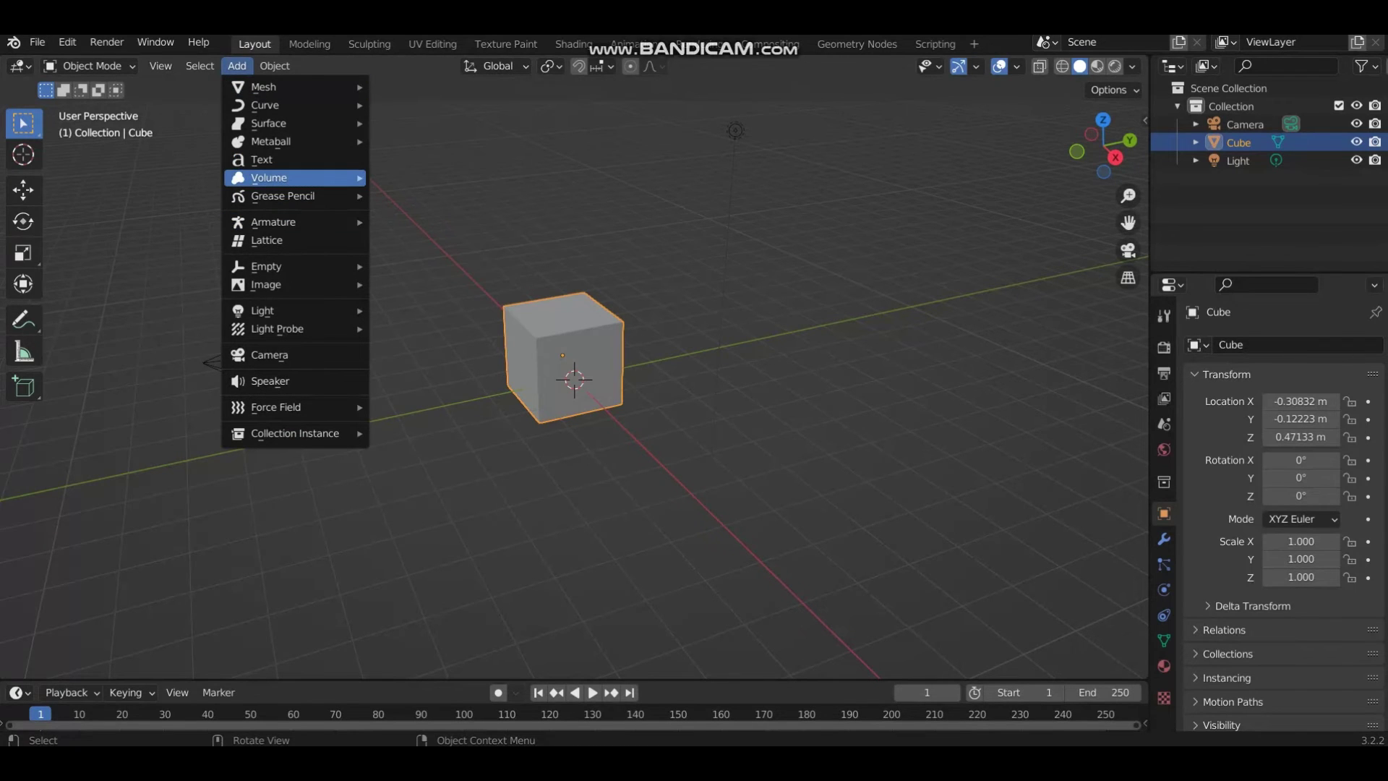
pyautogui.moveTo(289, 196)
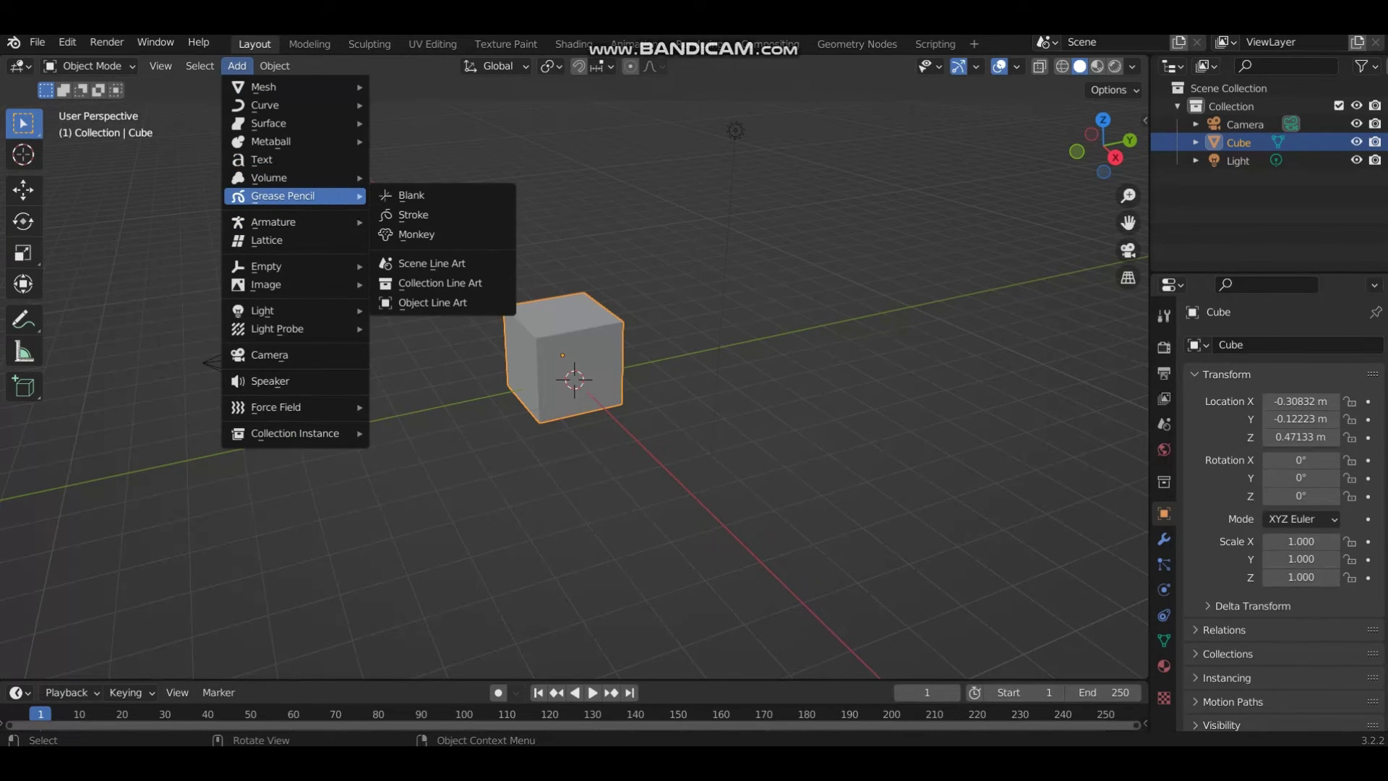
pyautogui.moveTo(289, 222)
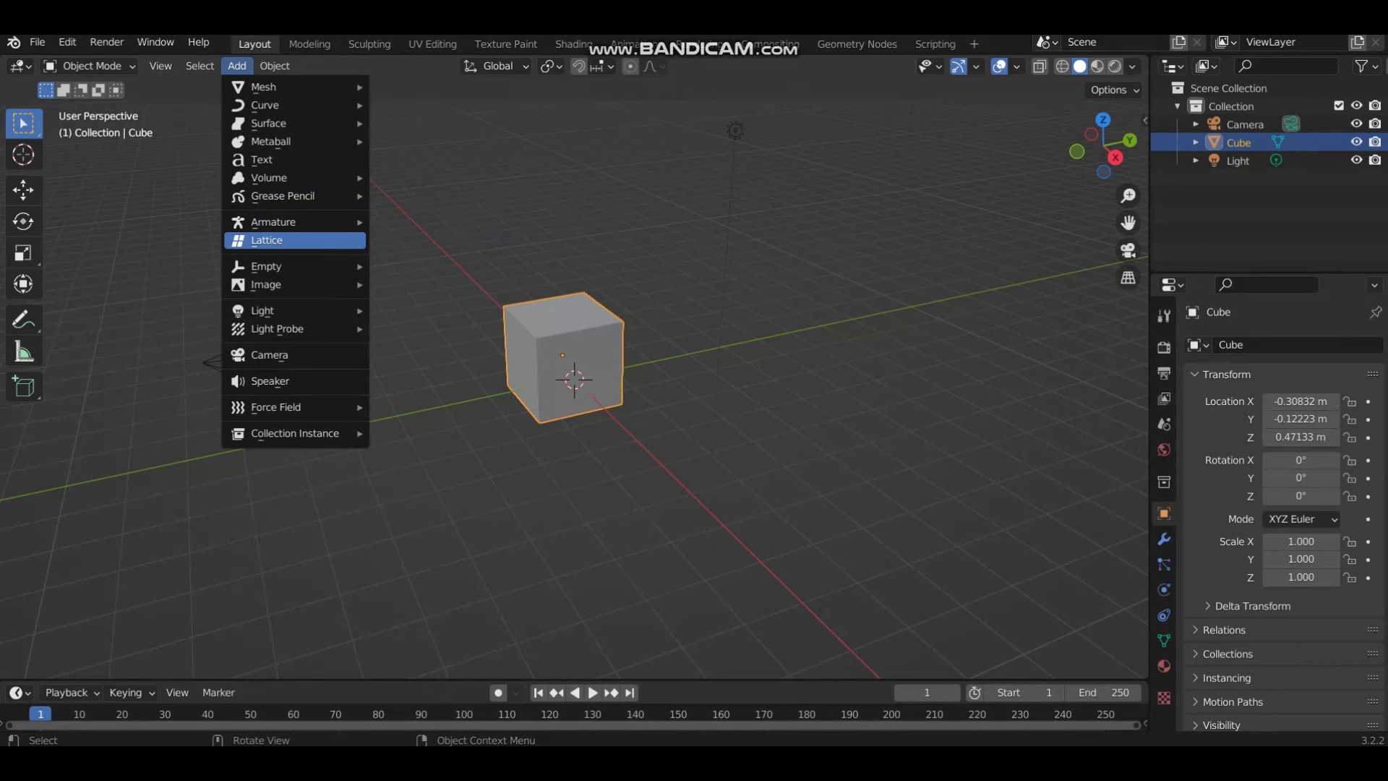
pyautogui.moveTo(289, 285)
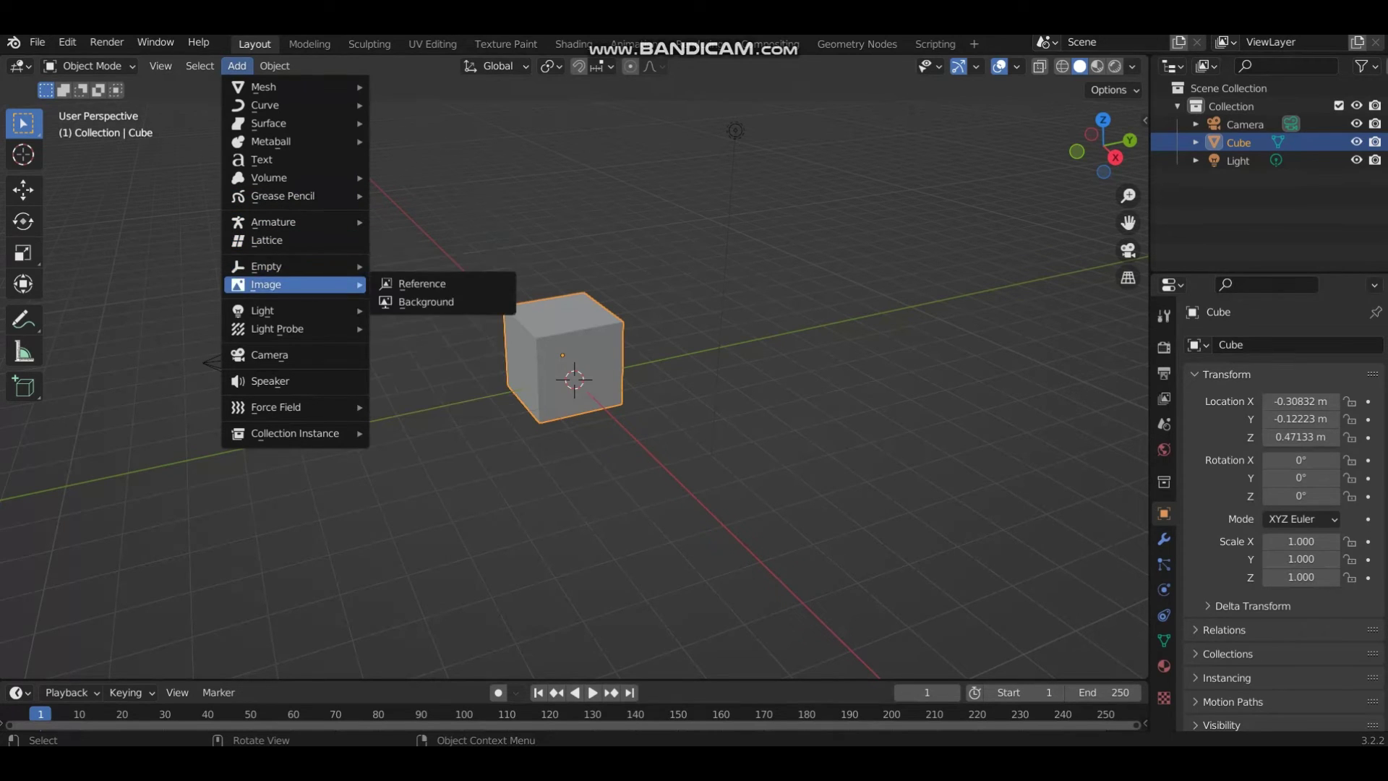
pyautogui.moveTo(290, 86)
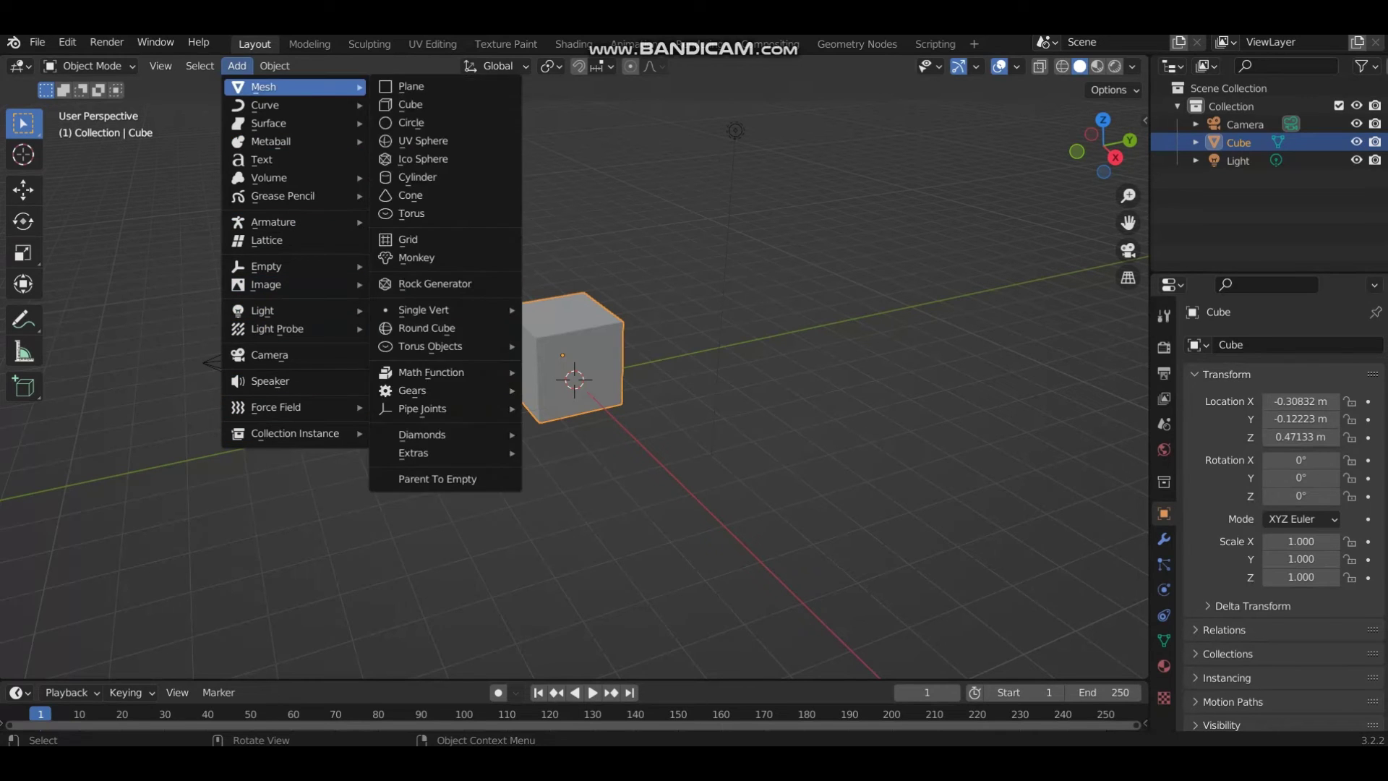
# - Import the Collada file dhddh.dae from the Downloads folder into the scene
pyautogui.click(37, 42)
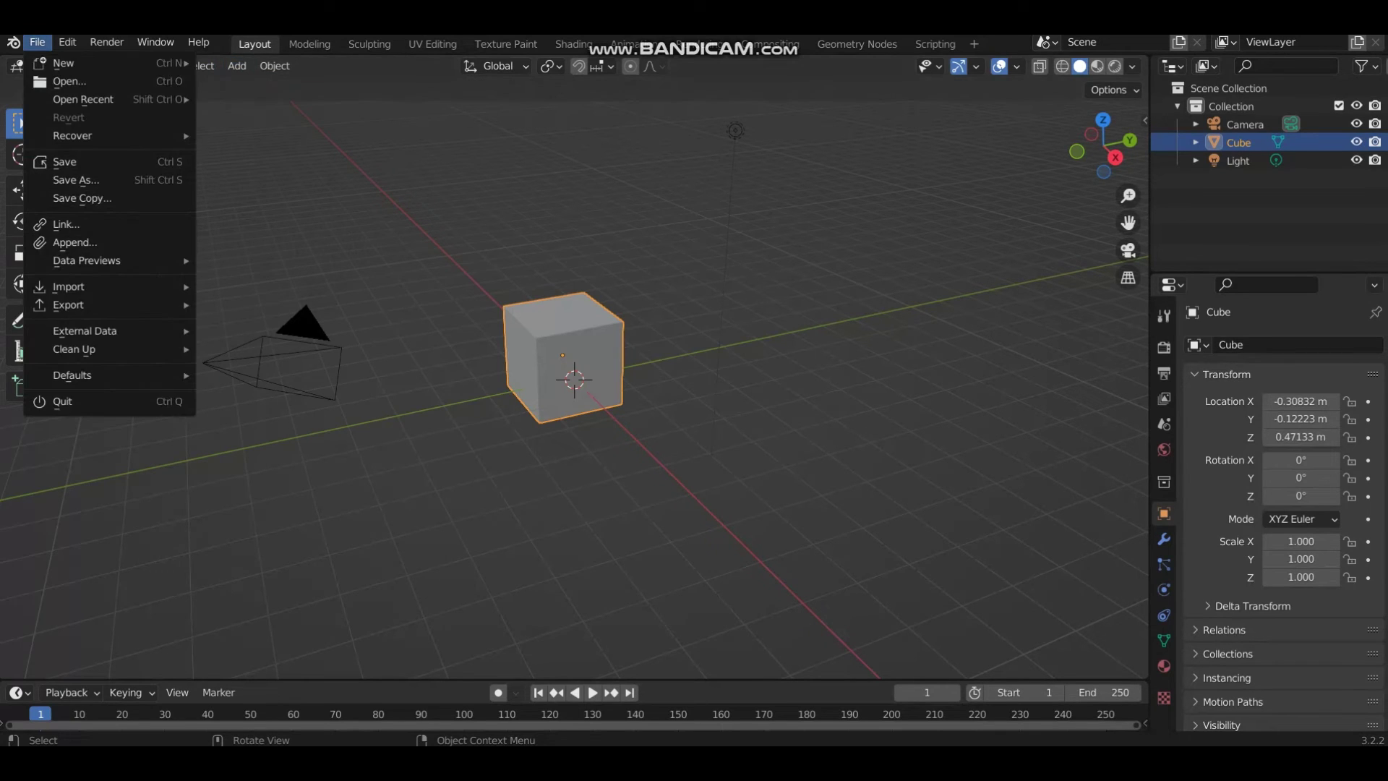
pyautogui.moveTo(69, 287)
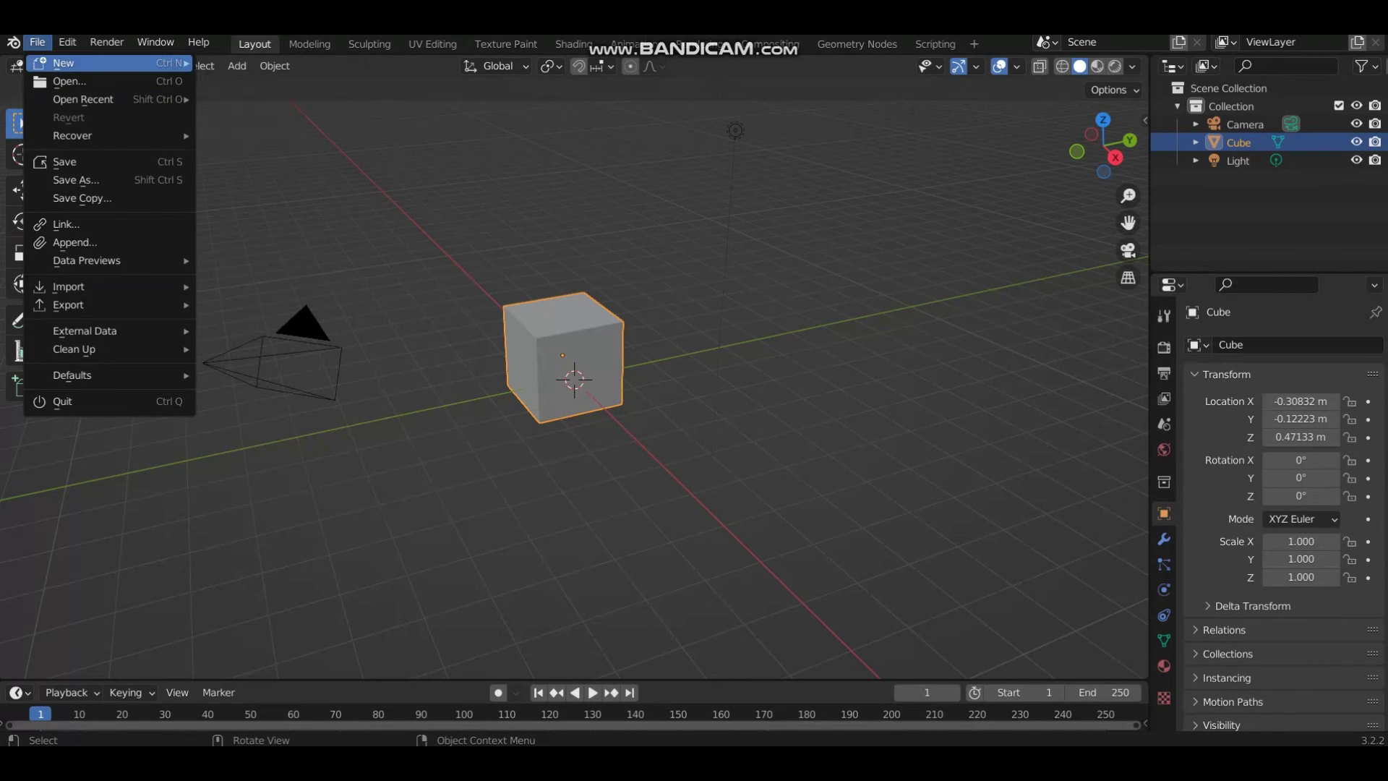
pyautogui.click(257, 286)
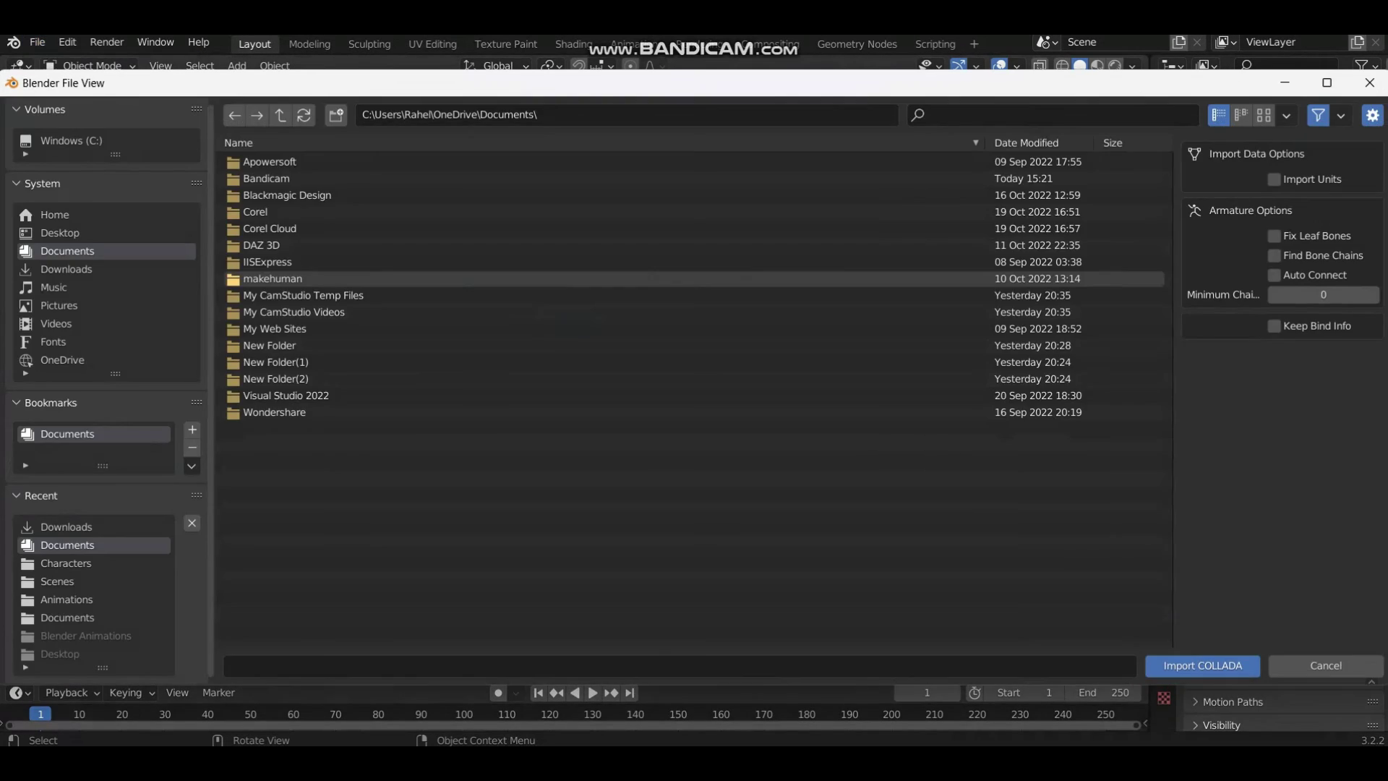
pyautogui.click(66, 269)
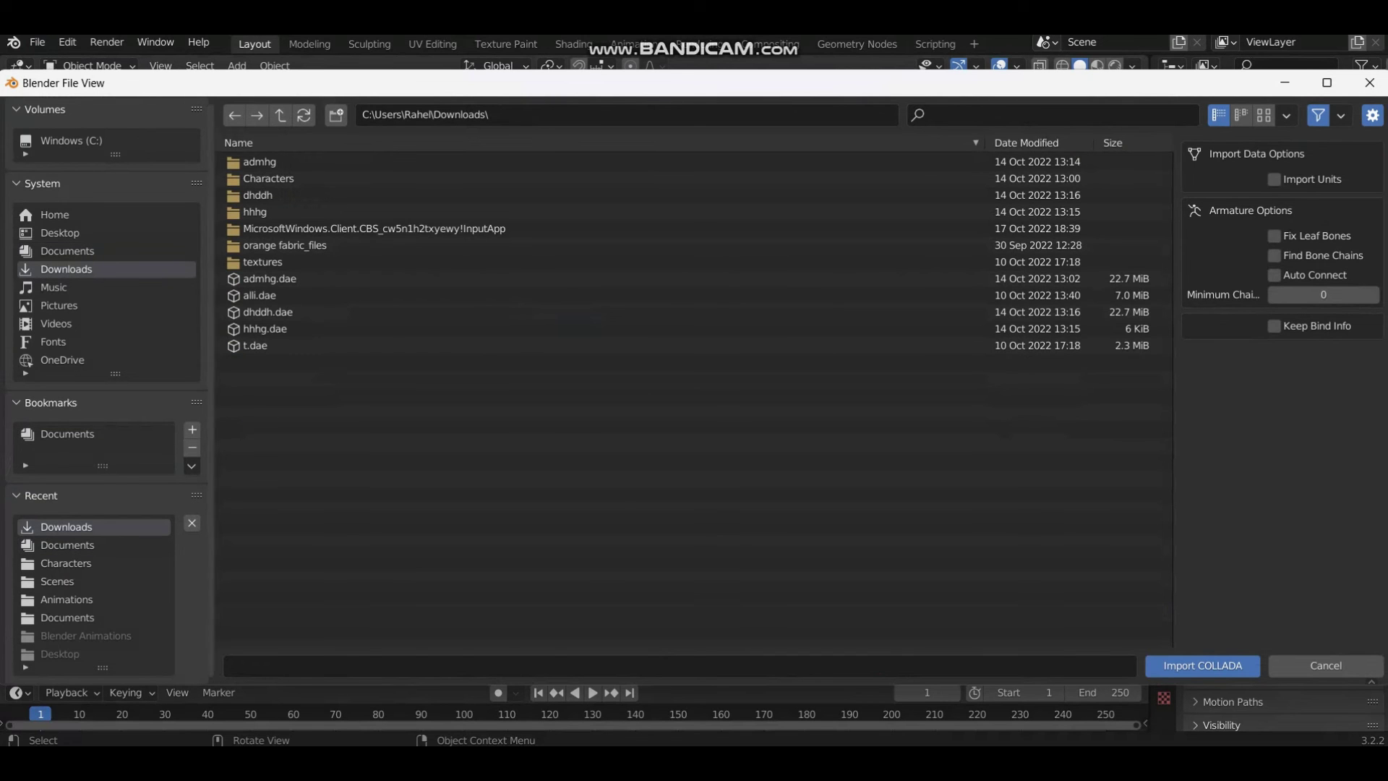
pyautogui.click(268, 312)
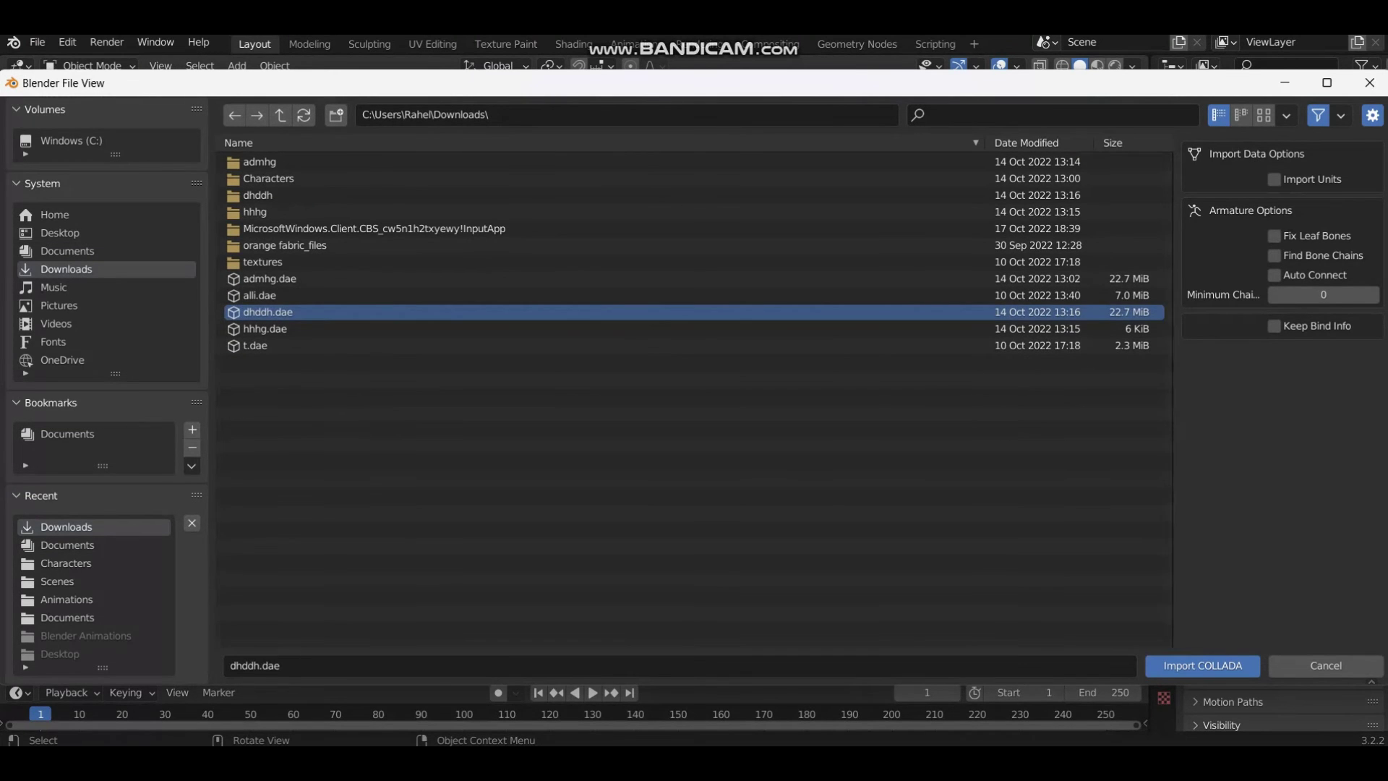
pyautogui.click(1202, 665)
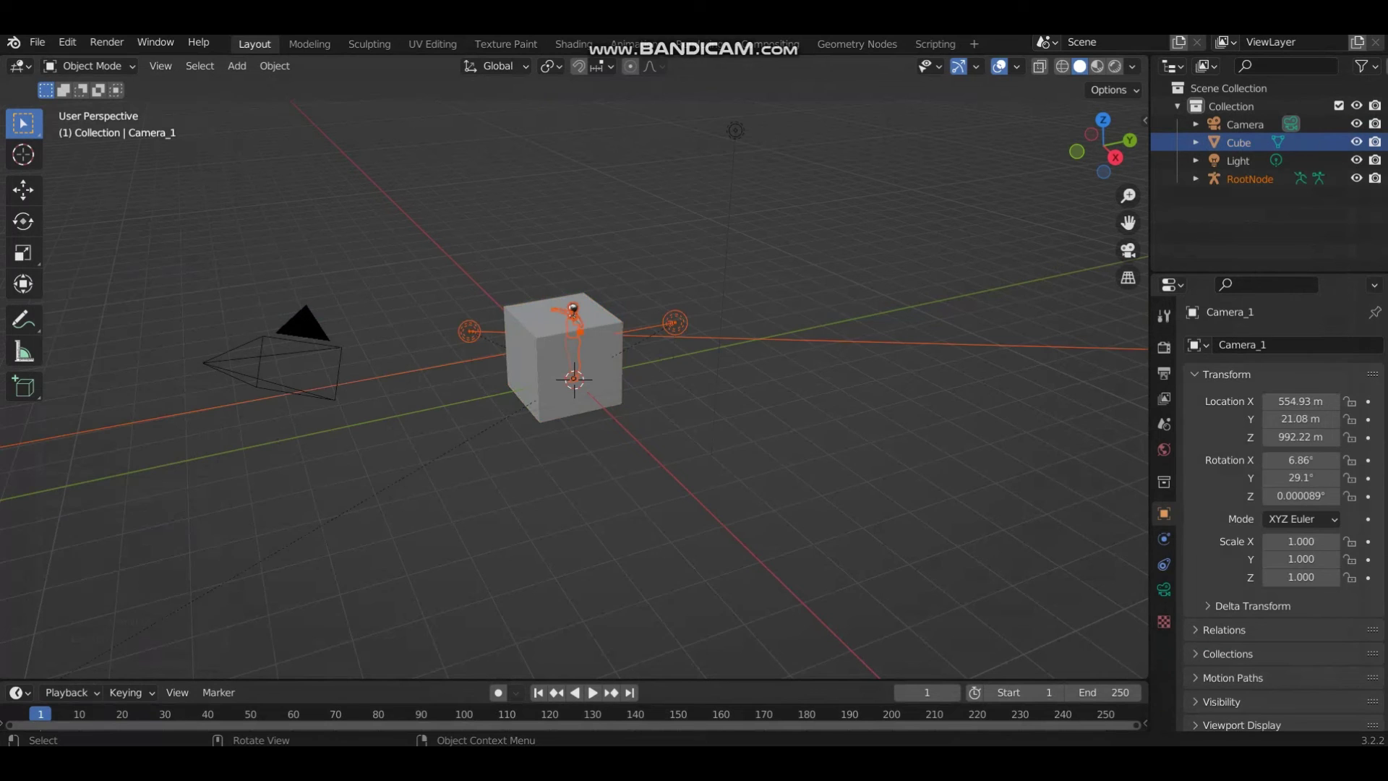
# - Delete the cube covering the imported character and inspect the character from the front
pyautogui.click(1238, 142)
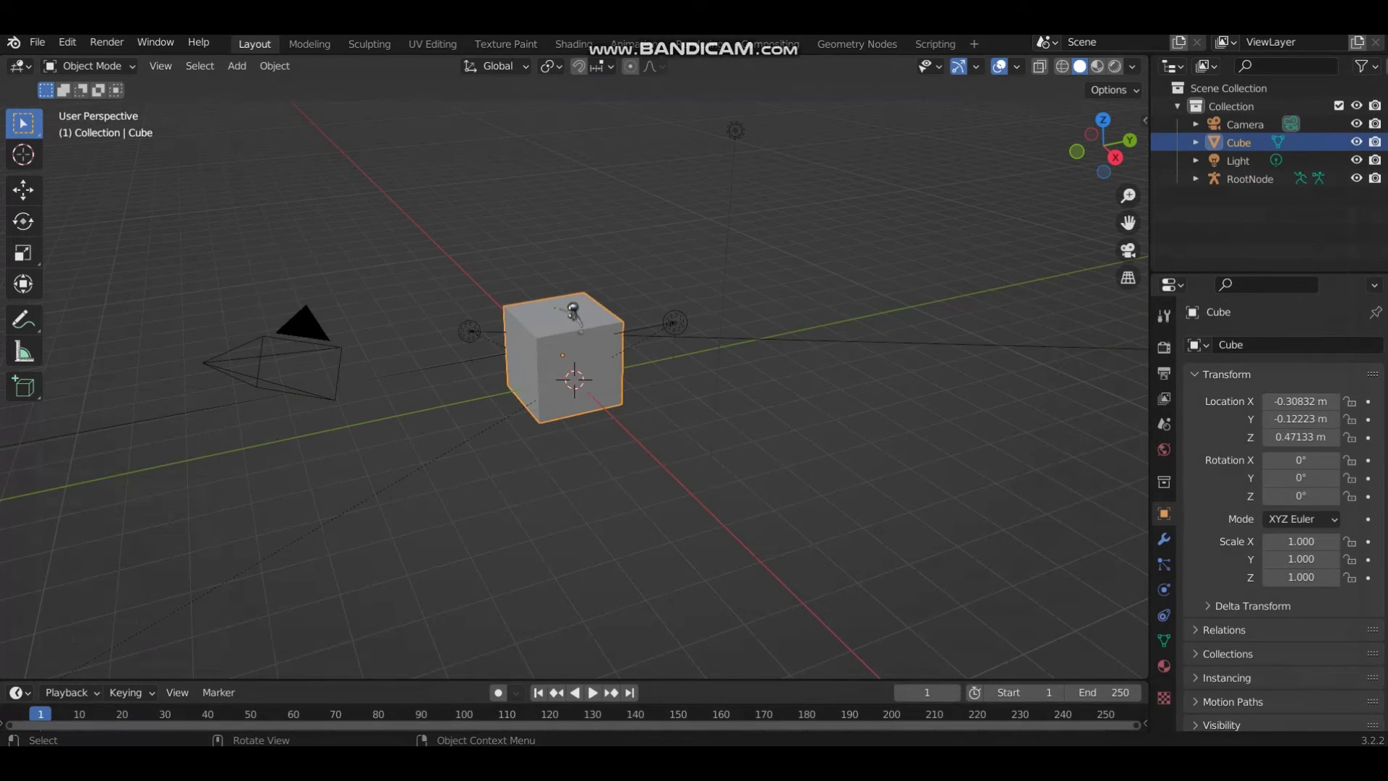
pyautogui.press('Delete')
pyautogui.scroll(7, 579, 383)
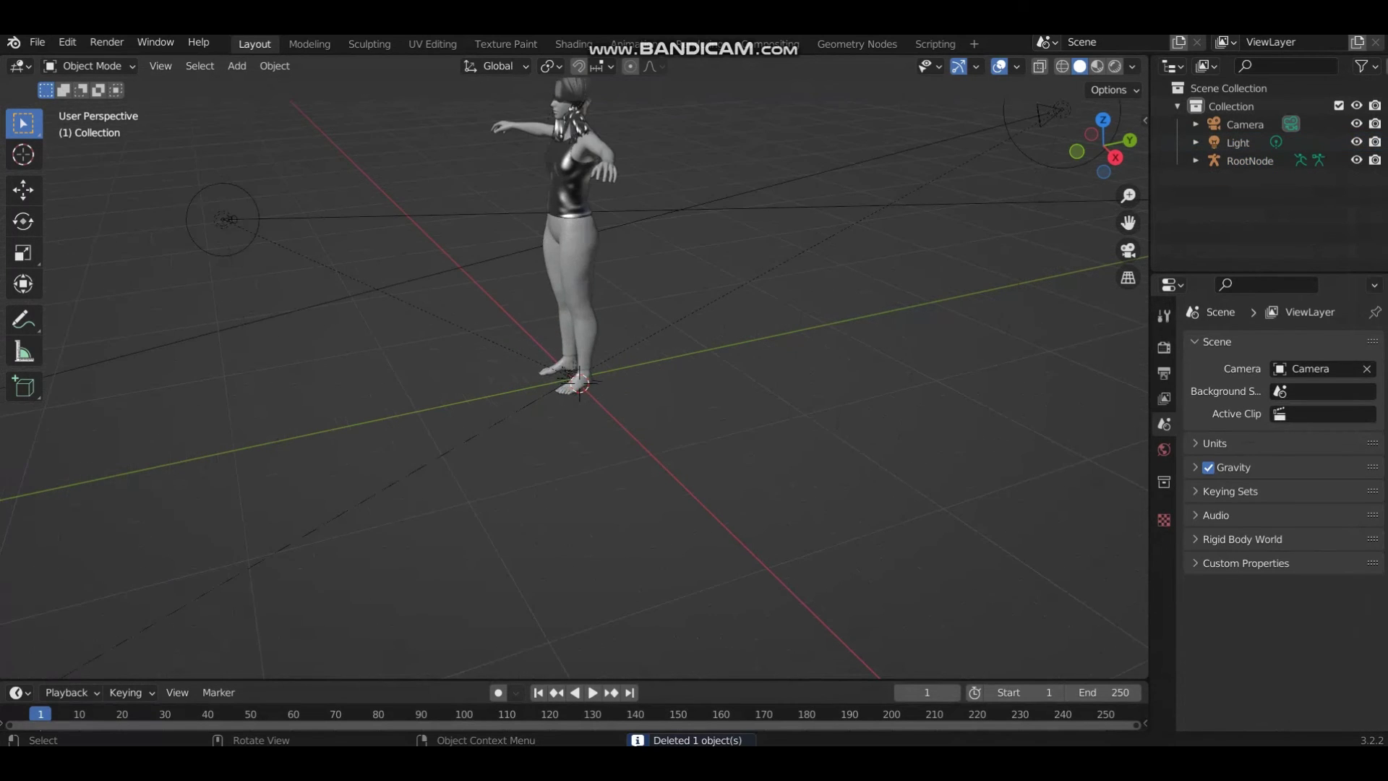
pyautogui.moveTo(1104, 145); pyautogui.dragTo(831, 159)
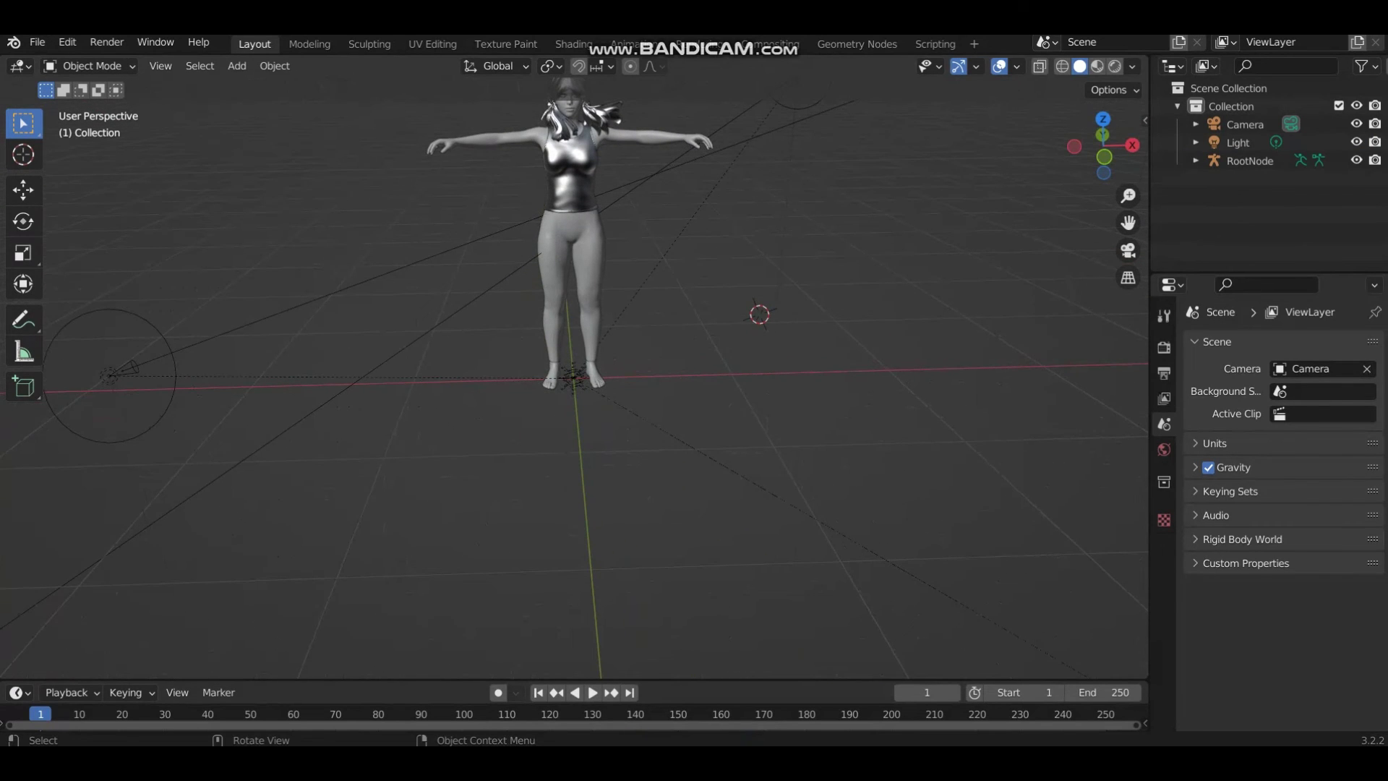
pyautogui.scroll(3, 575, 362)
pyautogui.scroll(-4, 575, 361)
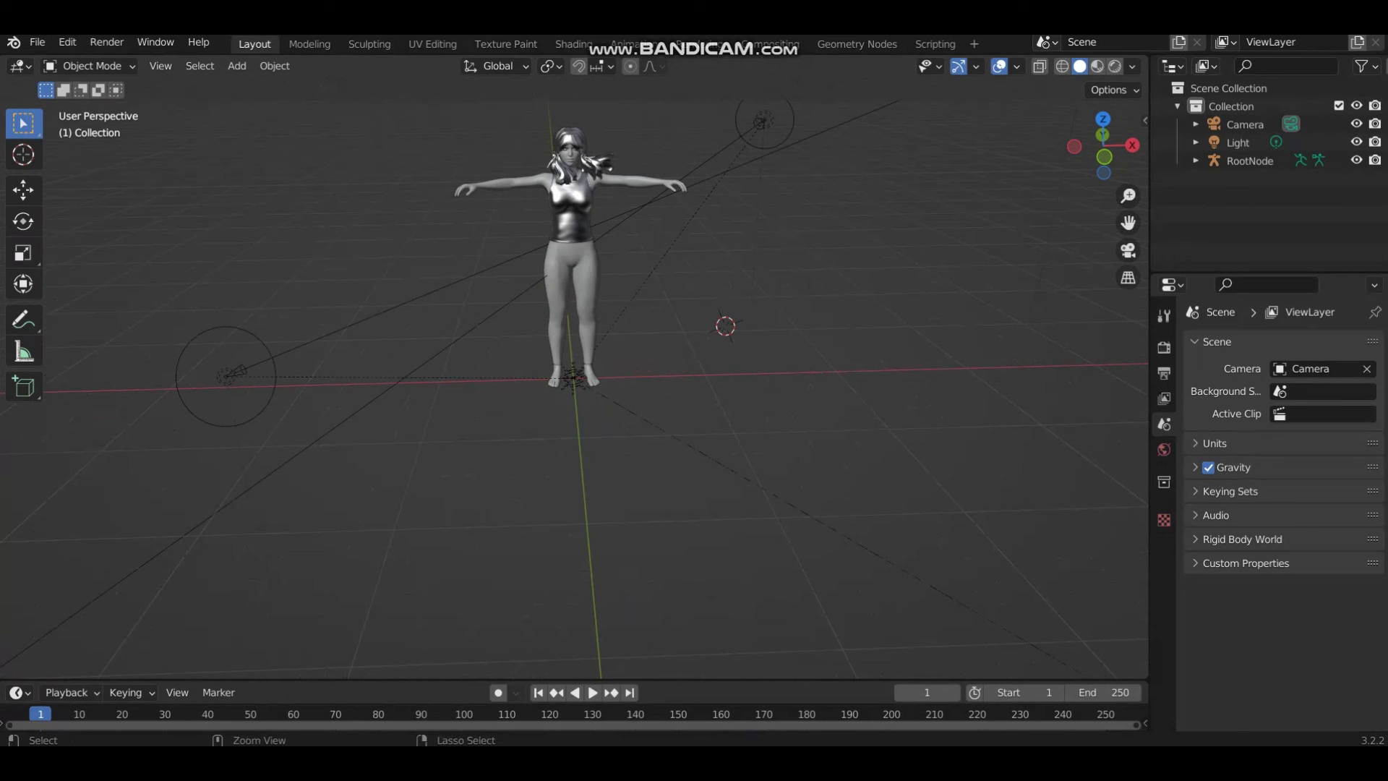
# - Undo the cube deletion and the character import
pyautogui.hotkey('ctrl', 'z')
pyautogui.hotkey('ctrl', 'z')
pyautogui.hotkey('ctrl', 'z')
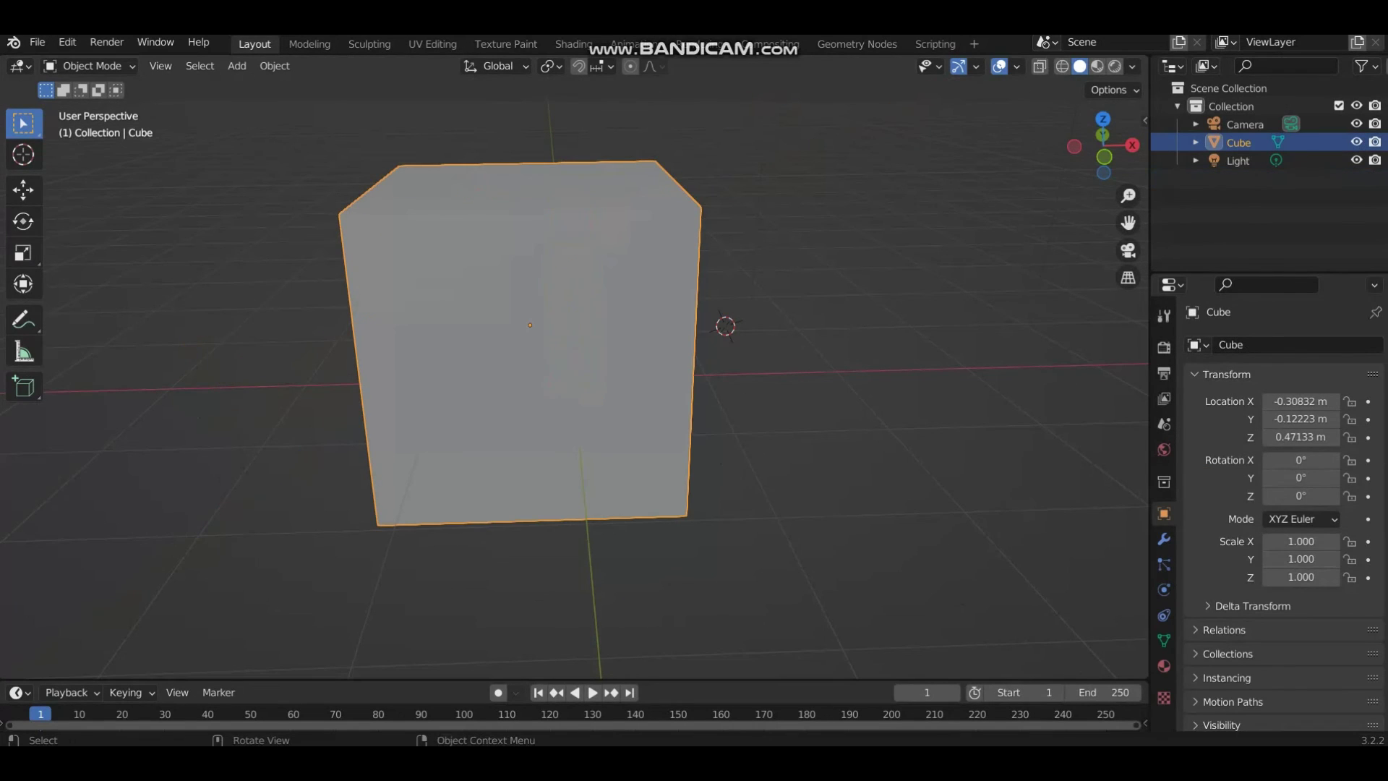
pyautogui.scroll(-3, 575, 362)
# - Look over the commands available for objects and for the 3D viewport
pyautogui.click(275, 66)
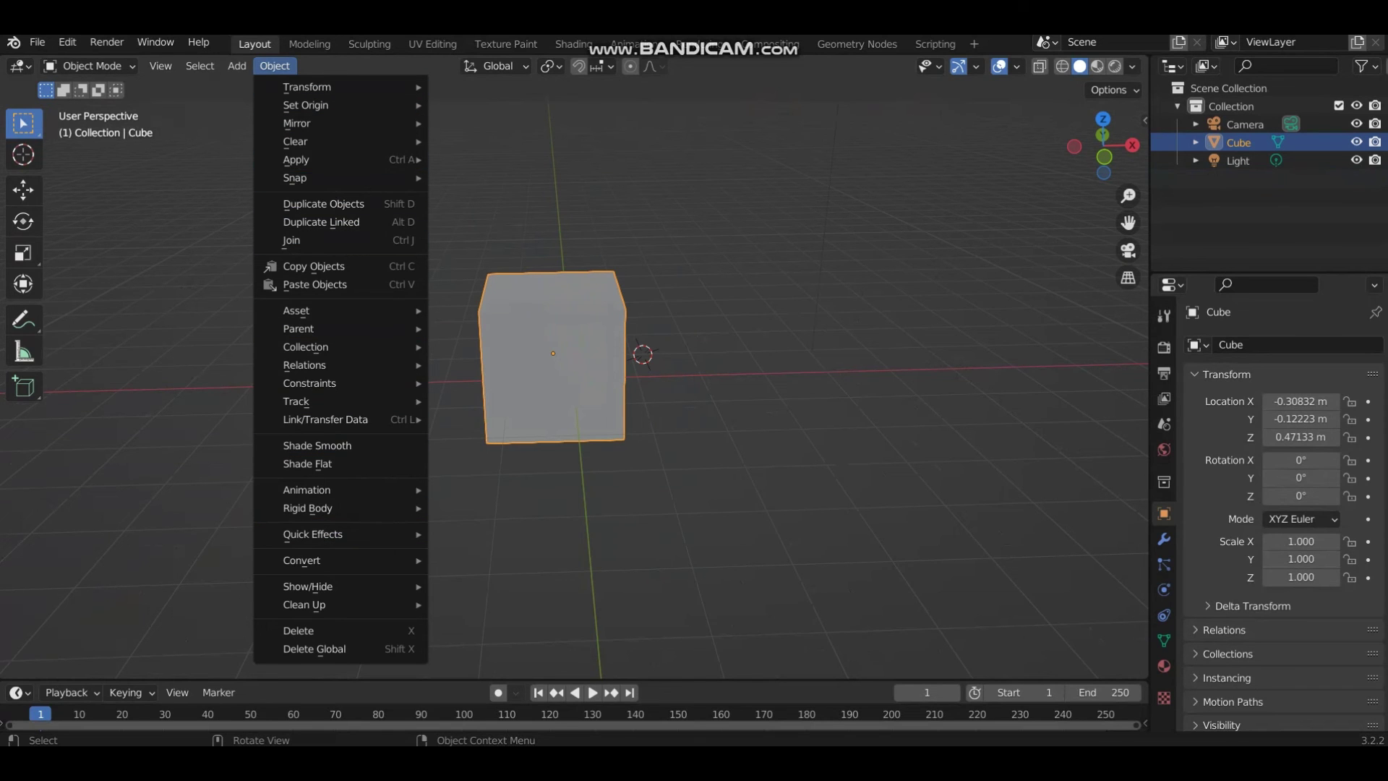
pyautogui.press('Escape')
pyautogui.click(161, 66)
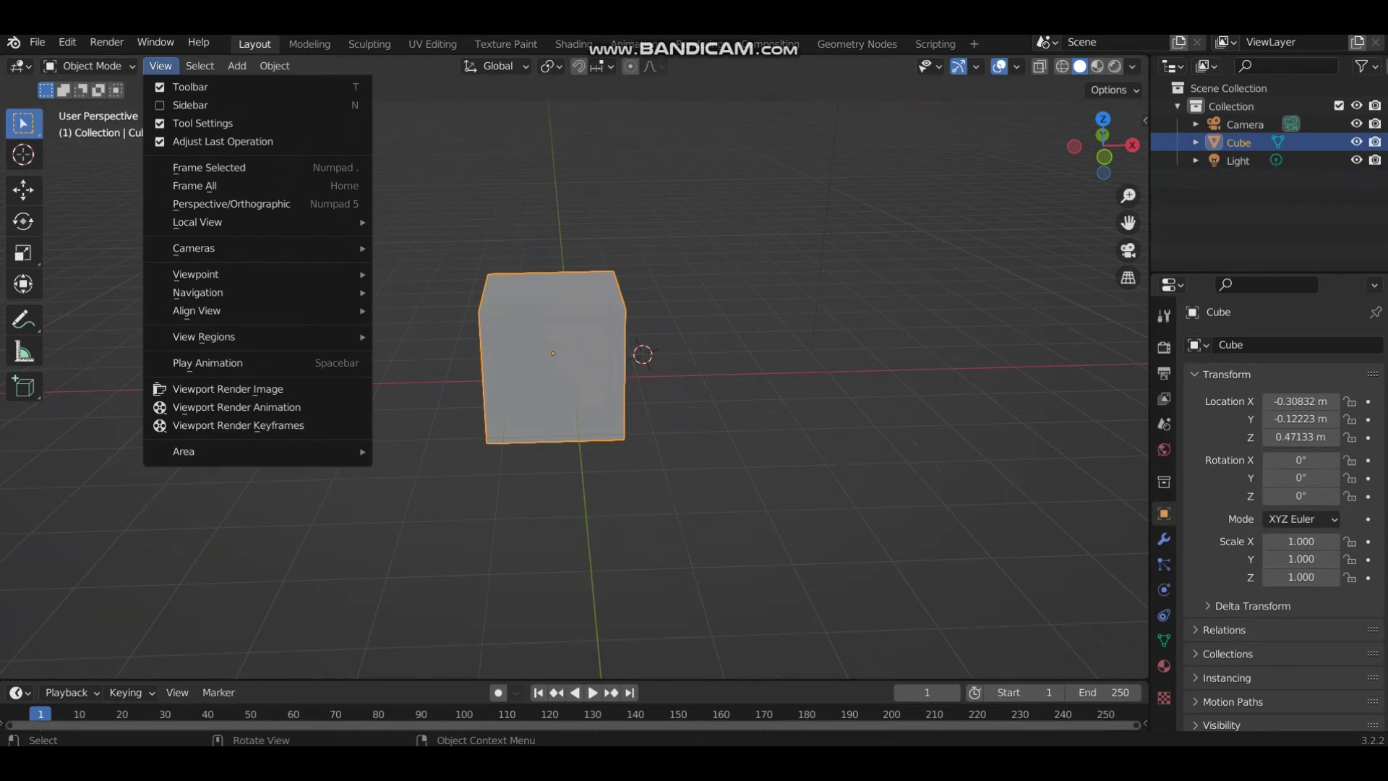
pyautogui.press('Escape')
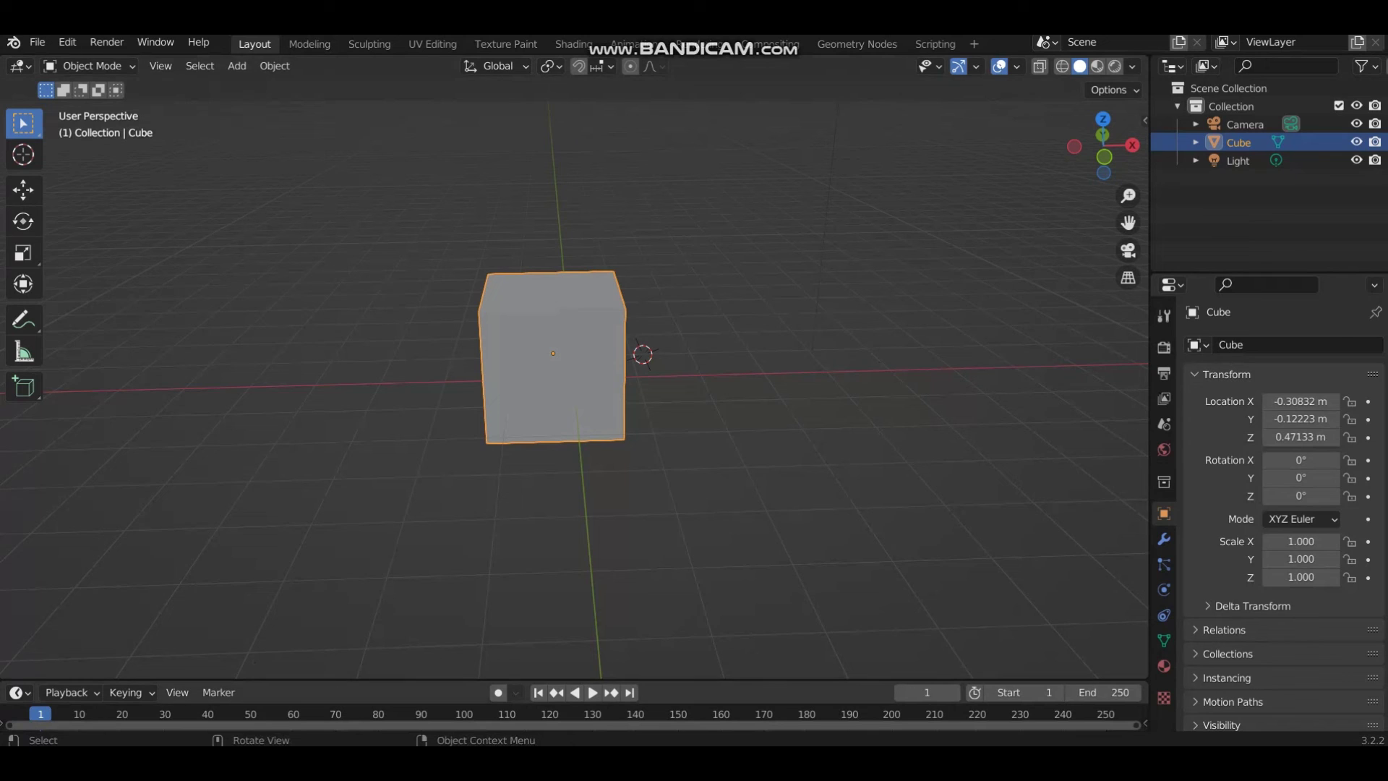
# - Enlarge the timeline area to expose its keyframe region, and shrink it down to only its playback header
pyautogui.moveTo(578, 681); pyautogui.dragTo(578, 538)
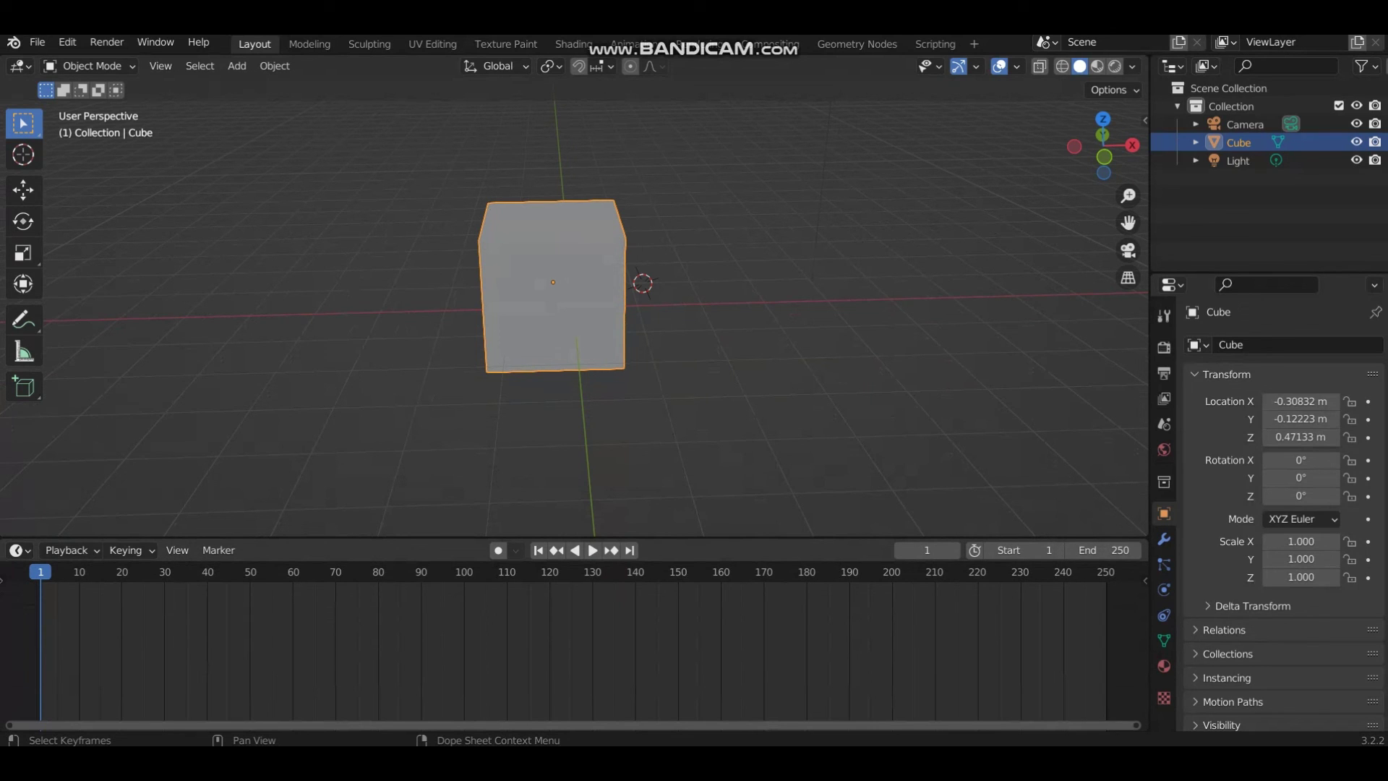
pyautogui.moveTo(578, 539); pyautogui.dragTo(579, 708)
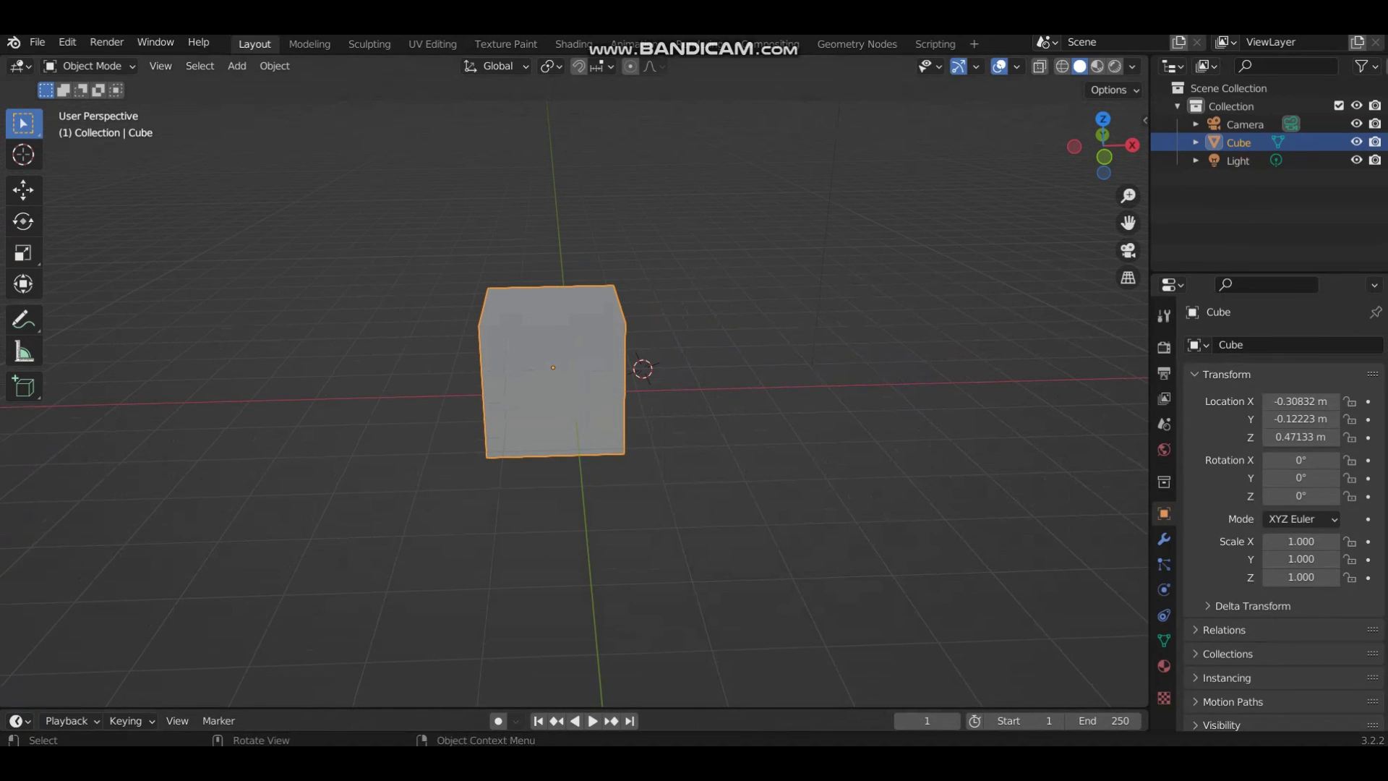